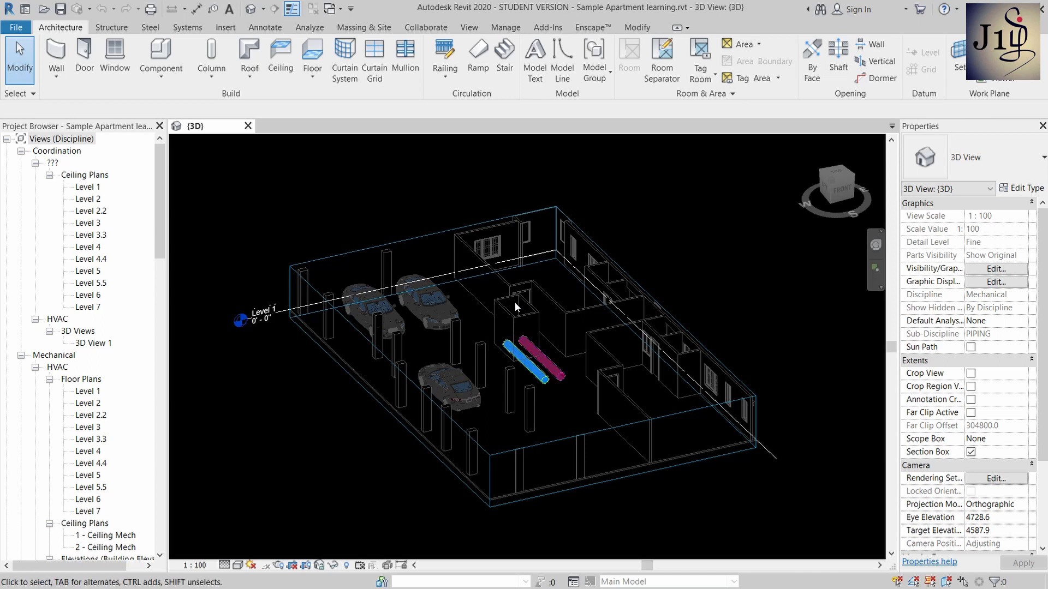
- Examine the two chilled water pipes in the 3D building view and the HVAC and PIPING views listed in the project
scroll(542, 398, up, 2)
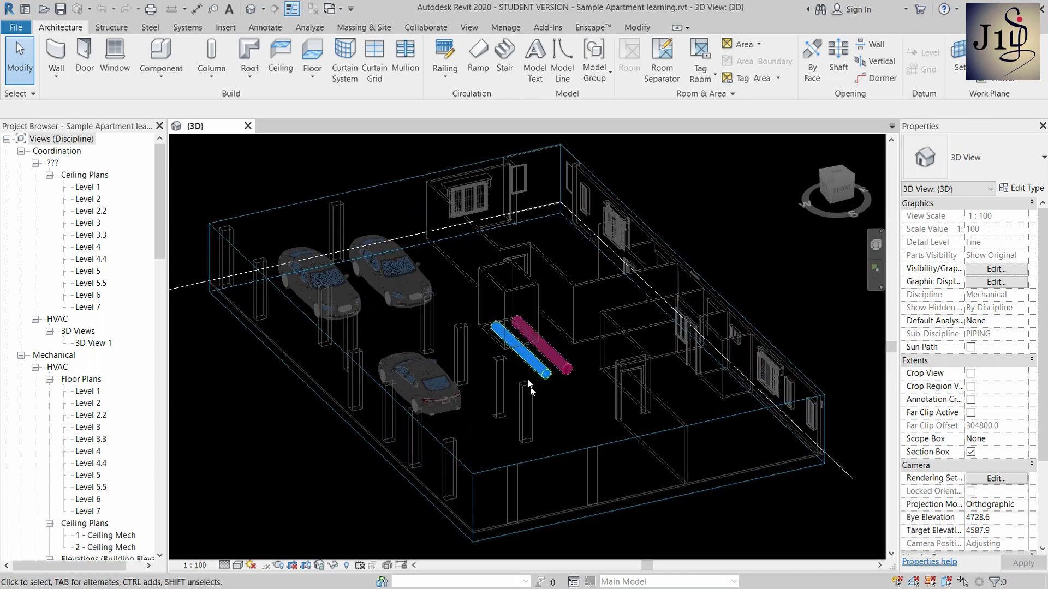
scroll(523, 283, down, 2)
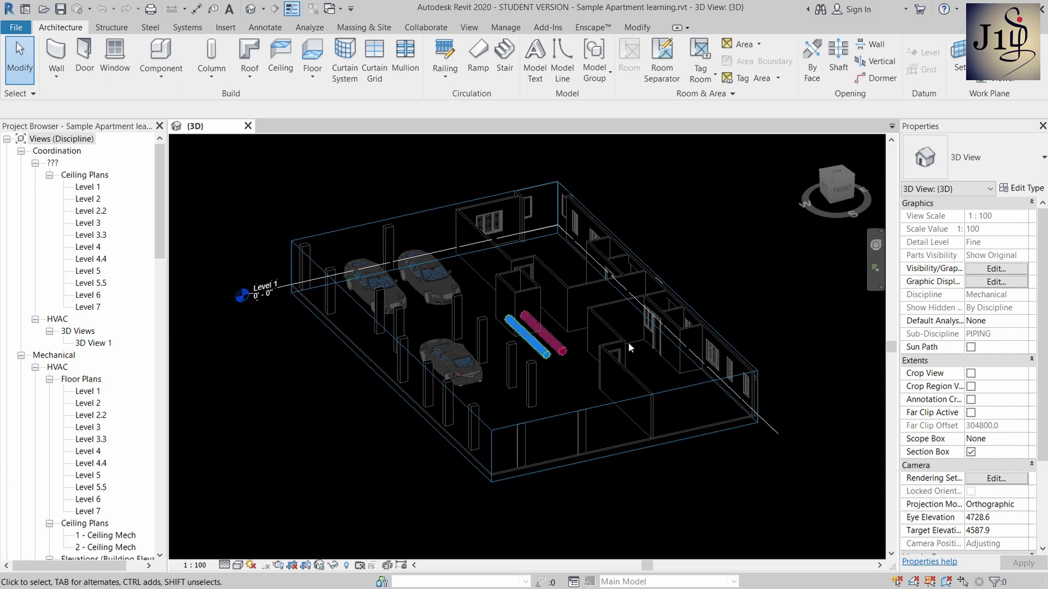
scroll(989, 369, down, 2)
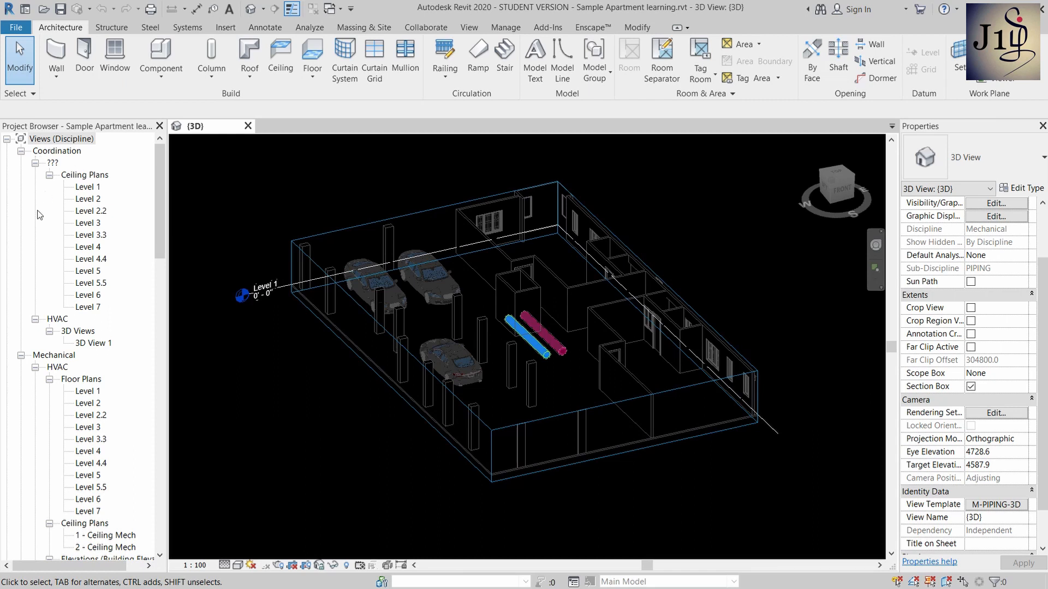
scroll(103, 306, down, 3)
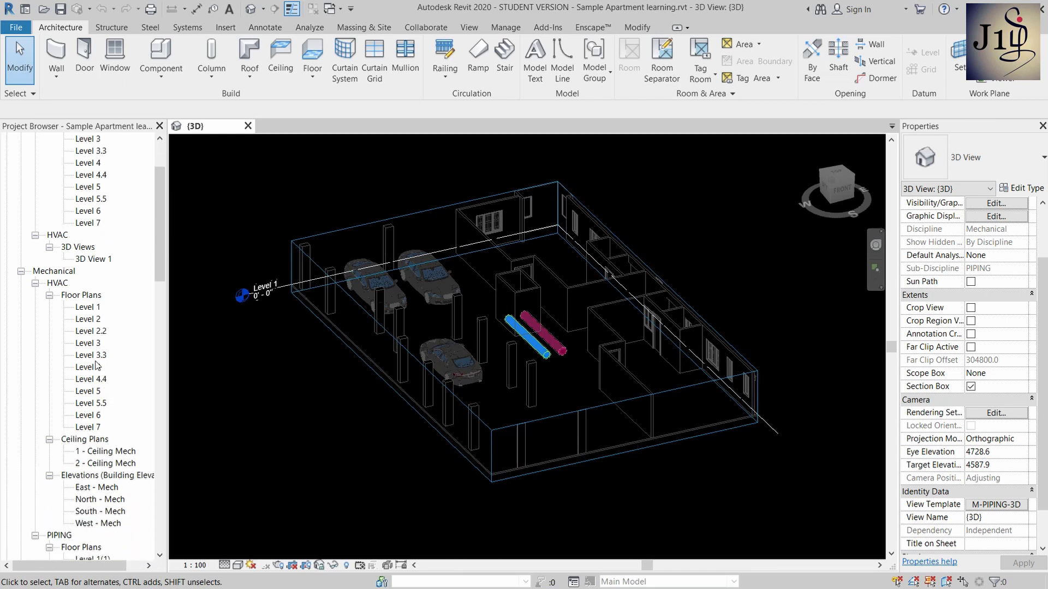
scroll(97, 377, down, 4)
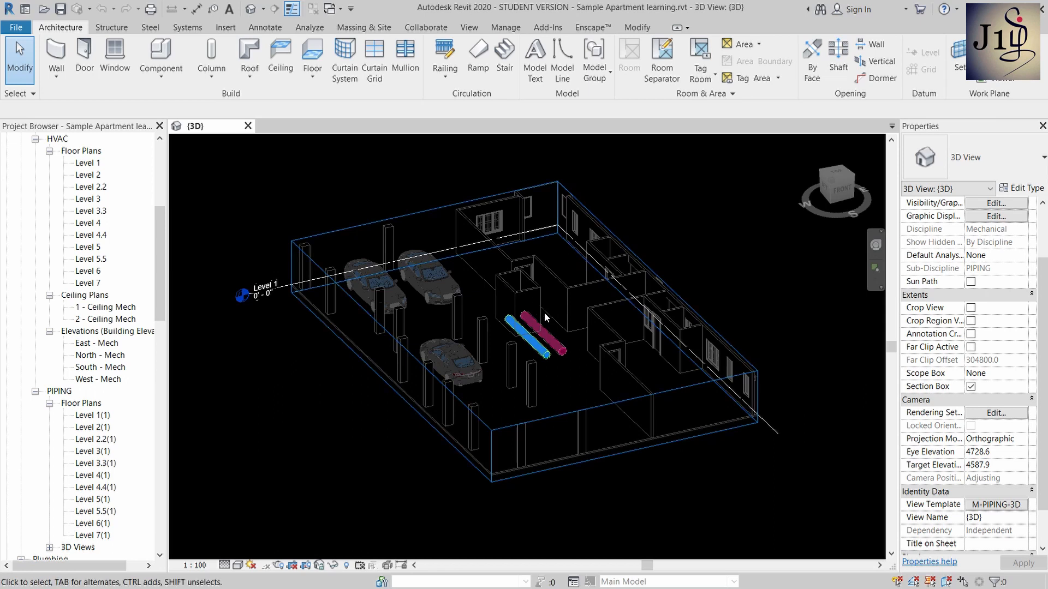
scroll(567, 312, down, 1)
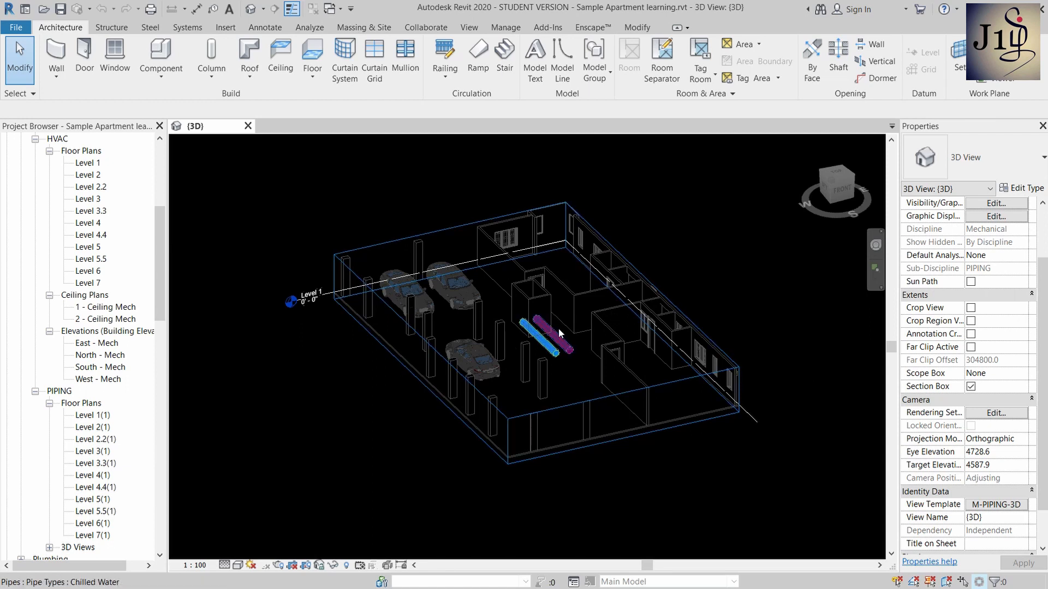
scroll(562, 344, up, 2)
scroll(560, 352, down, 2)
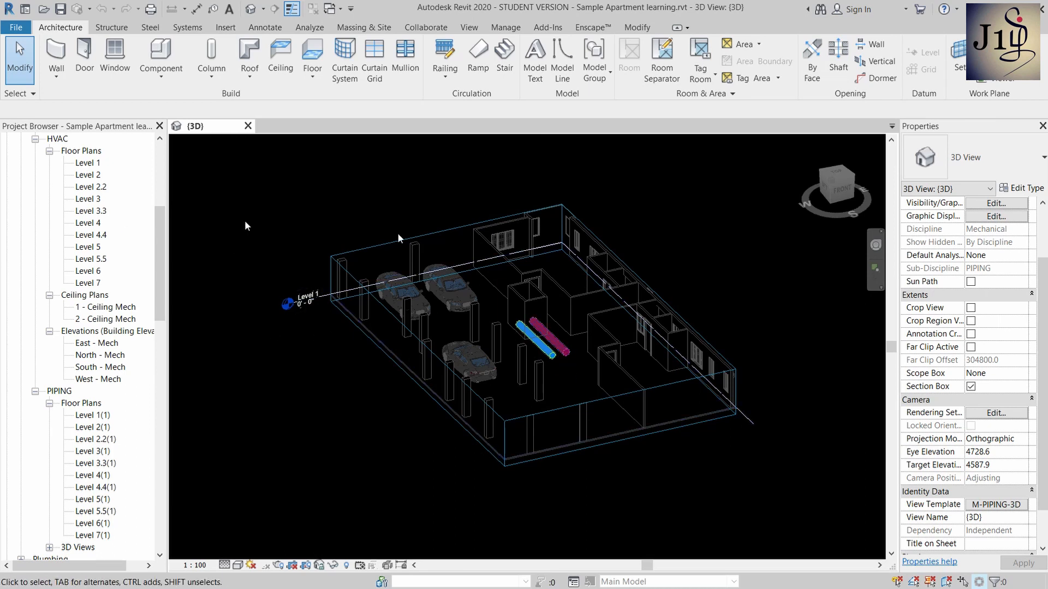
scroll(565, 318, up, 1)
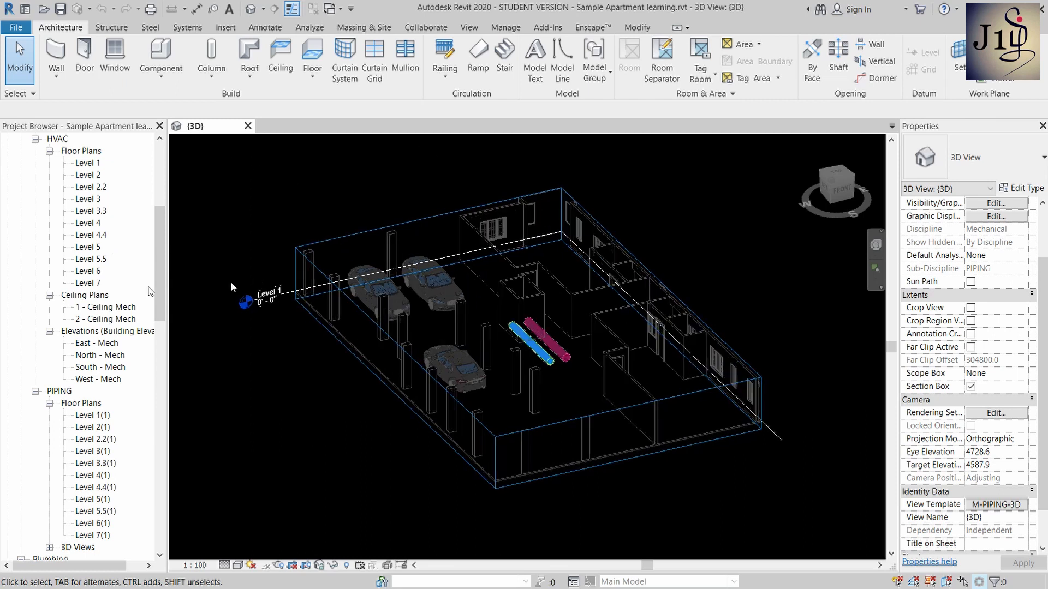
- Open the Level 1(1) floor plan of the mechanical PIPING views, showing the area around the two pipes
scroll(101, 373, down, 2)
double_click(98, 367)
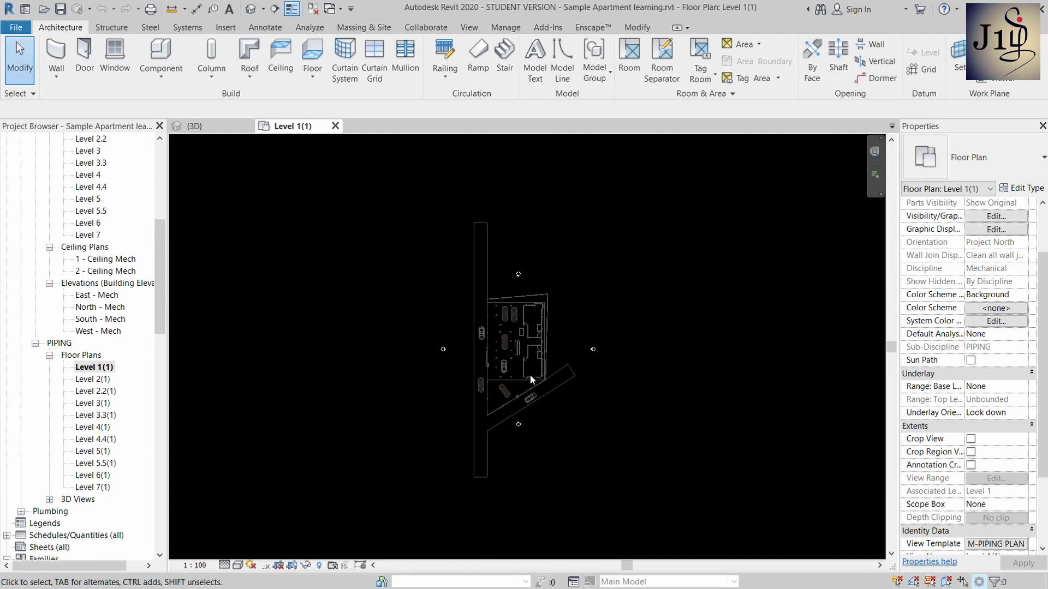
scroll(522, 346, up, 3)
scroll(539, 365, up, 2)
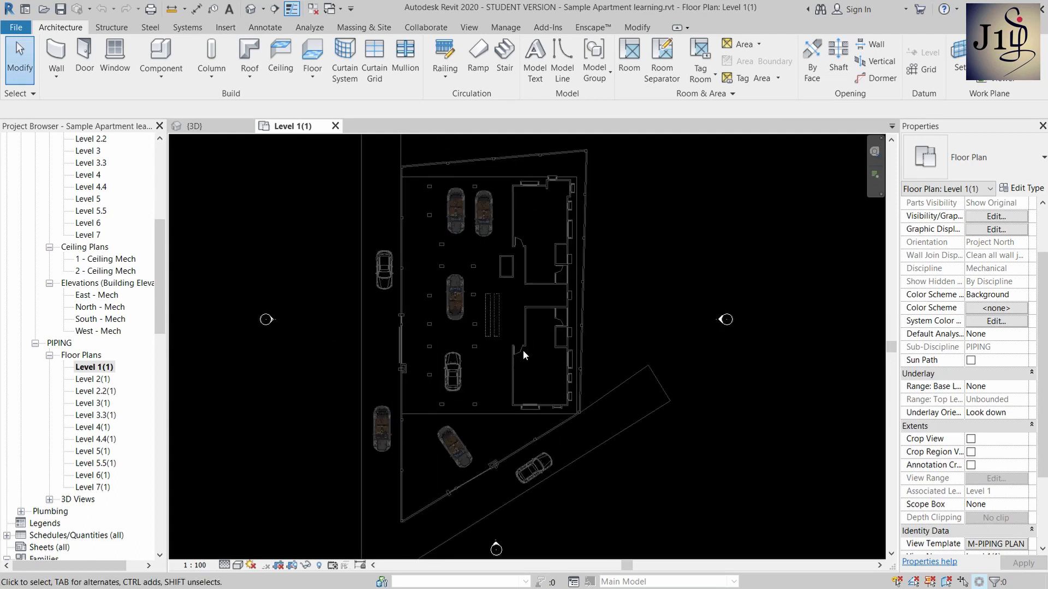
scroll(484, 339, down, 1)
scroll(491, 339, up, 1)
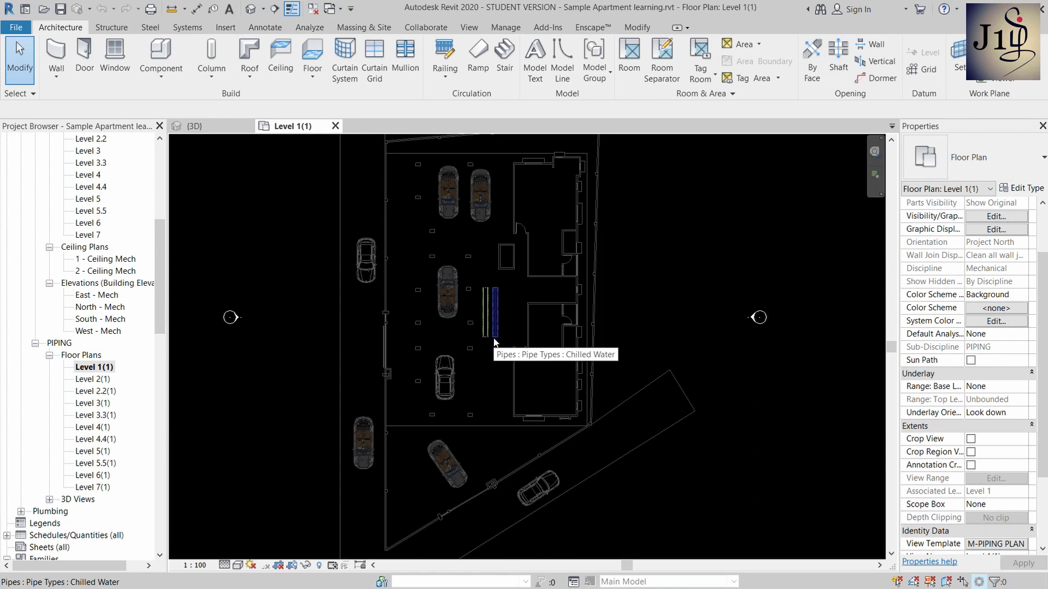
scroll(494, 330, down, 2)
scroll(483, 314, up, 1)
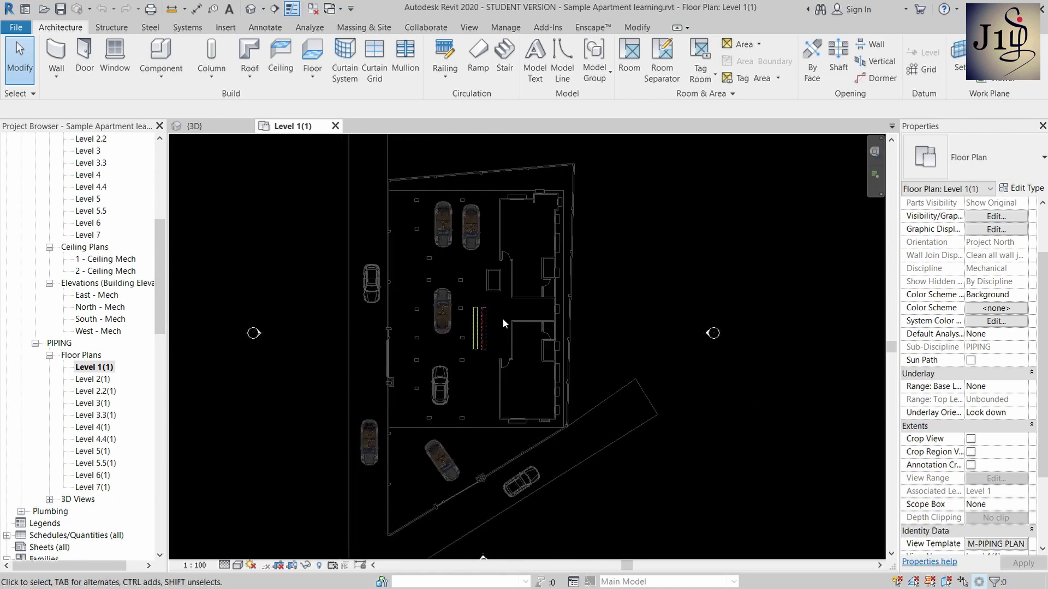
scroll(460, 344, down, 2)
scroll(476, 344, up, 1)
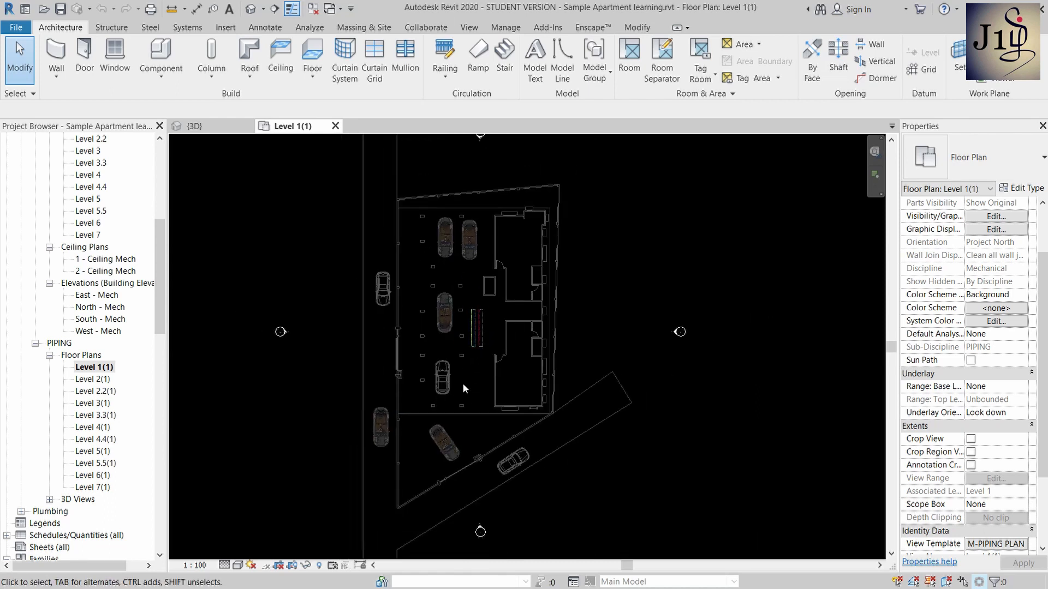
- Tile the Level 1(1) floor plan and the 3D view side by side, with the two pipes in view in both
key(w)
key(t)
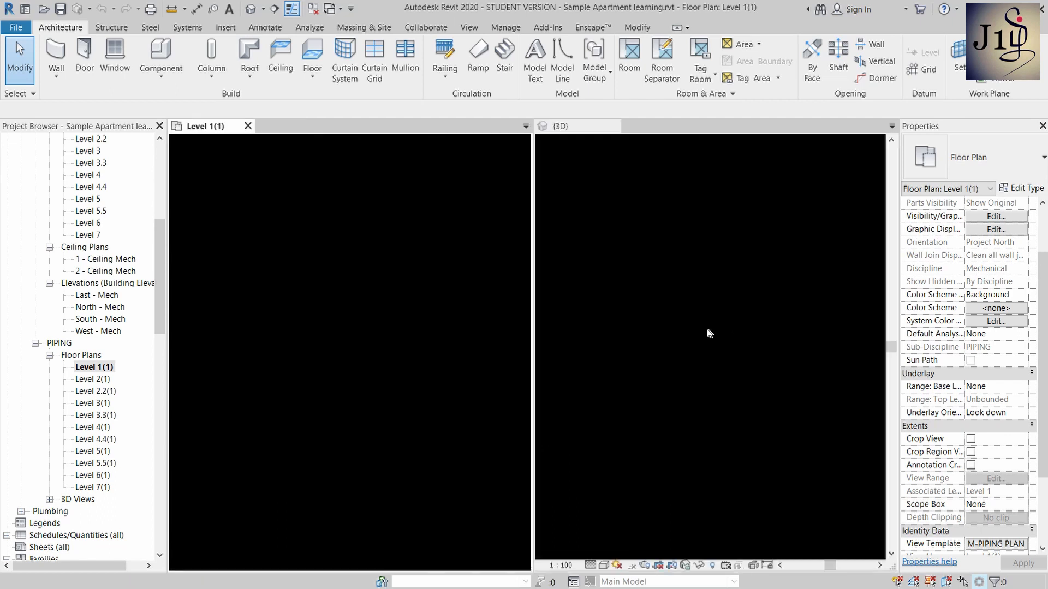
scroll(625, 338, down, 3)
scroll(654, 351, up, 3)
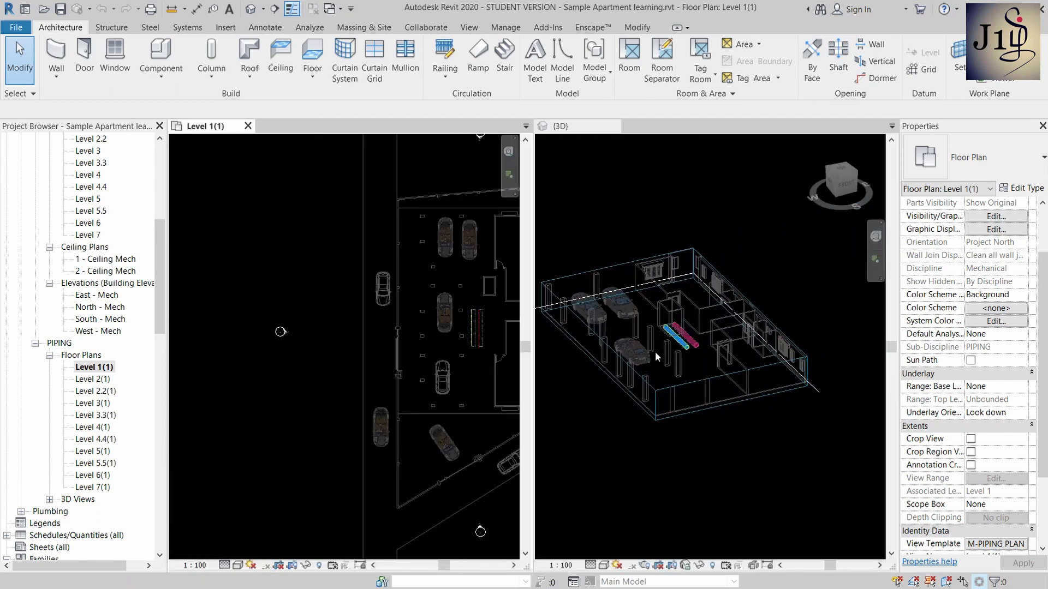
click(475, 360)
scroll(382, 382, down, 3)
scroll(416, 360, up, 5)
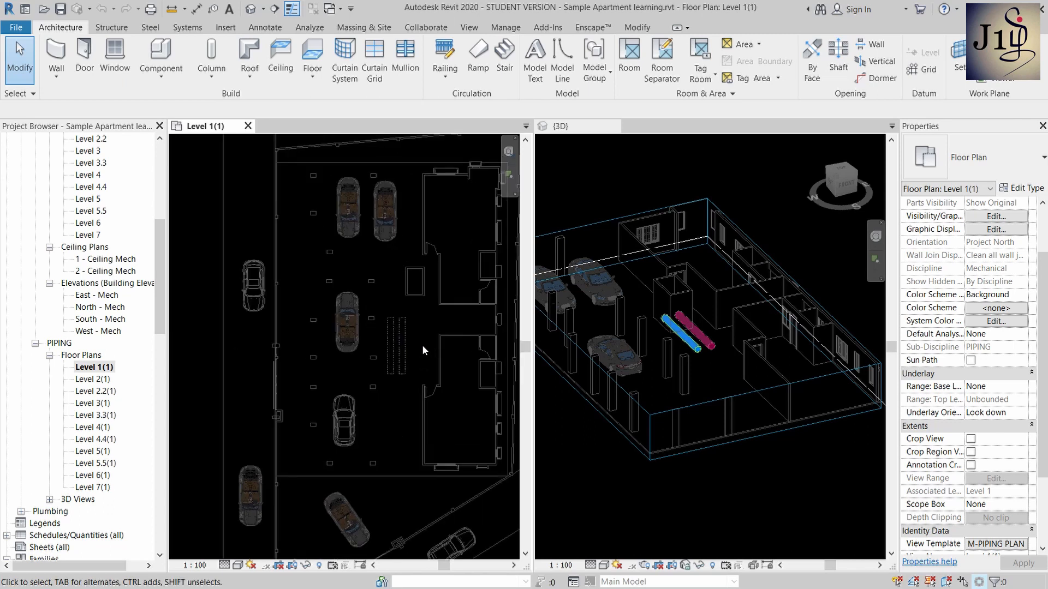
scroll(681, 338, up, 5)
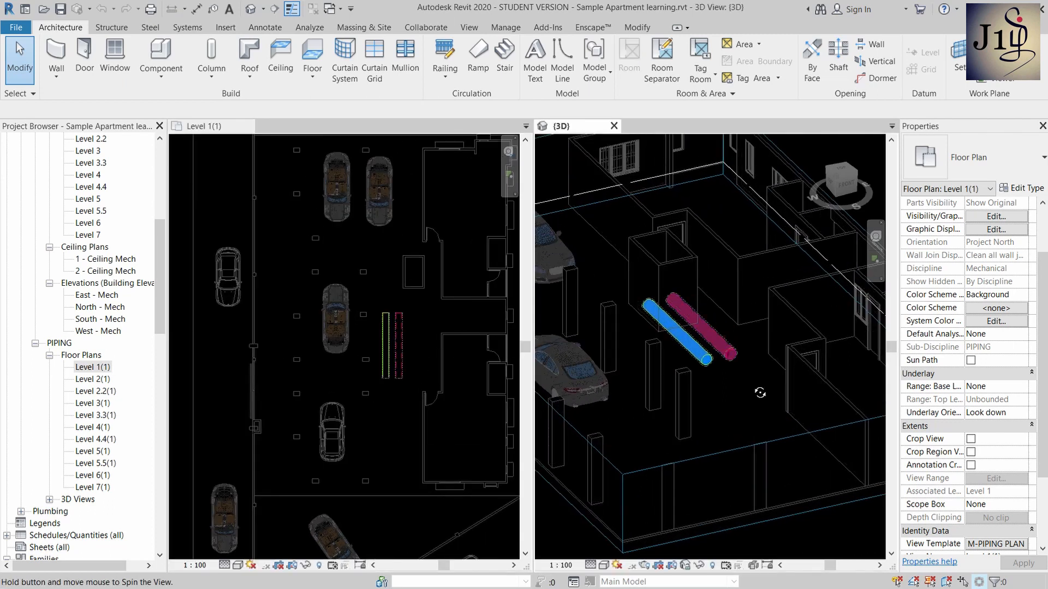
- Examine the two pipes and the surrounding walls, columns and cars from several angles in the 3D view
scroll(731, 349, down, 3)
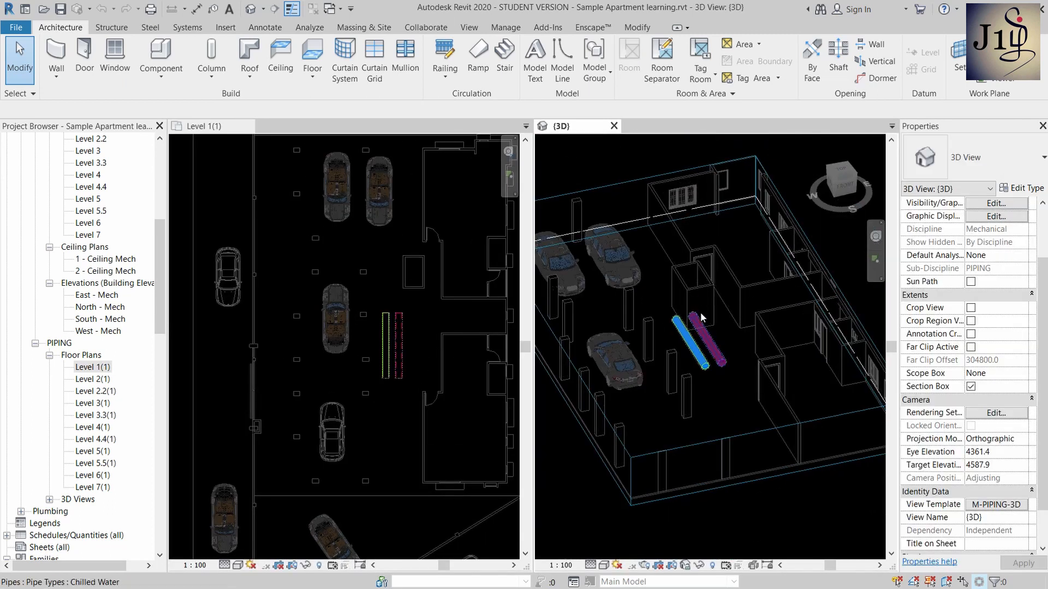
scroll(701, 322, up, 1)
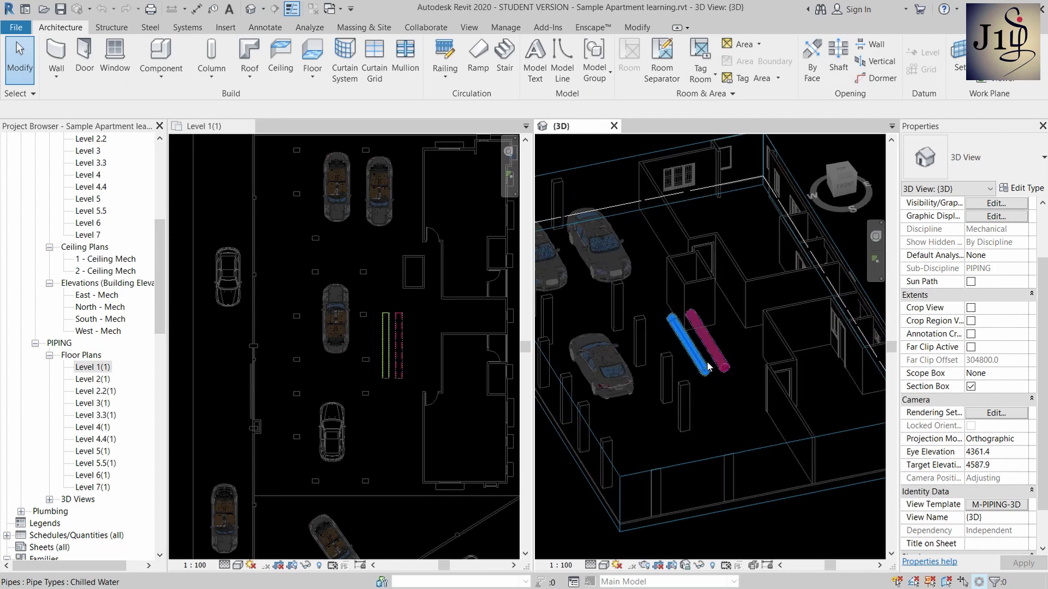
scroll(750, 264, down, 1)
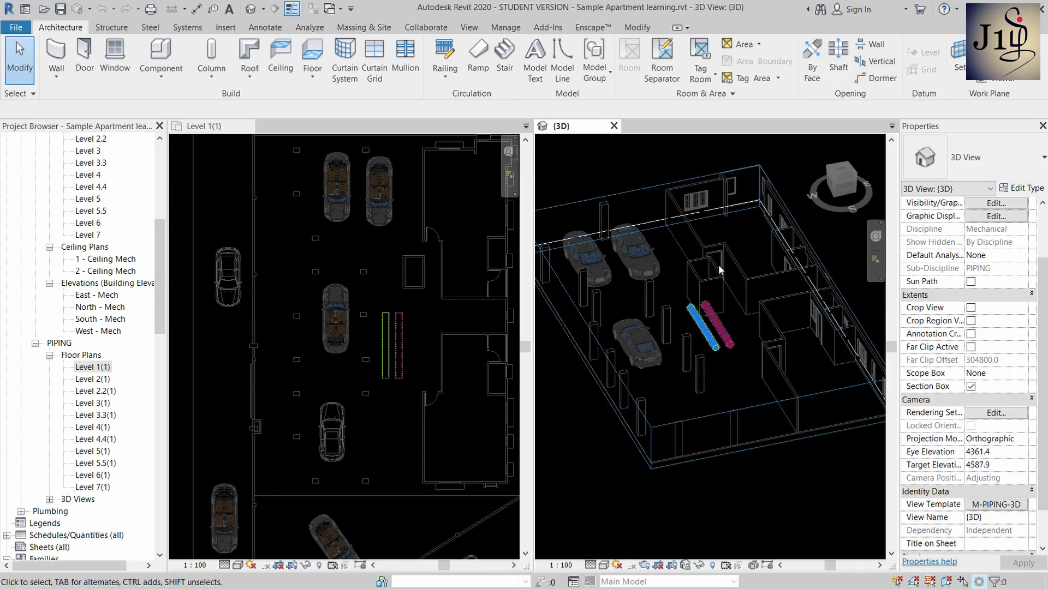
shift+middle_drag(645, 384, 660, 247)
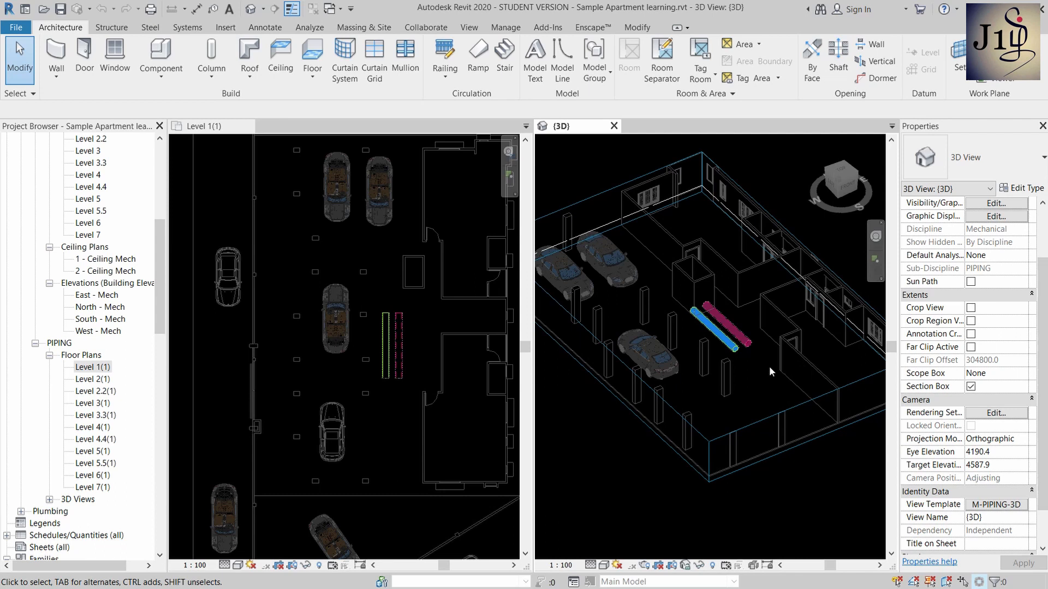
scroll(750, 368, down, 1)
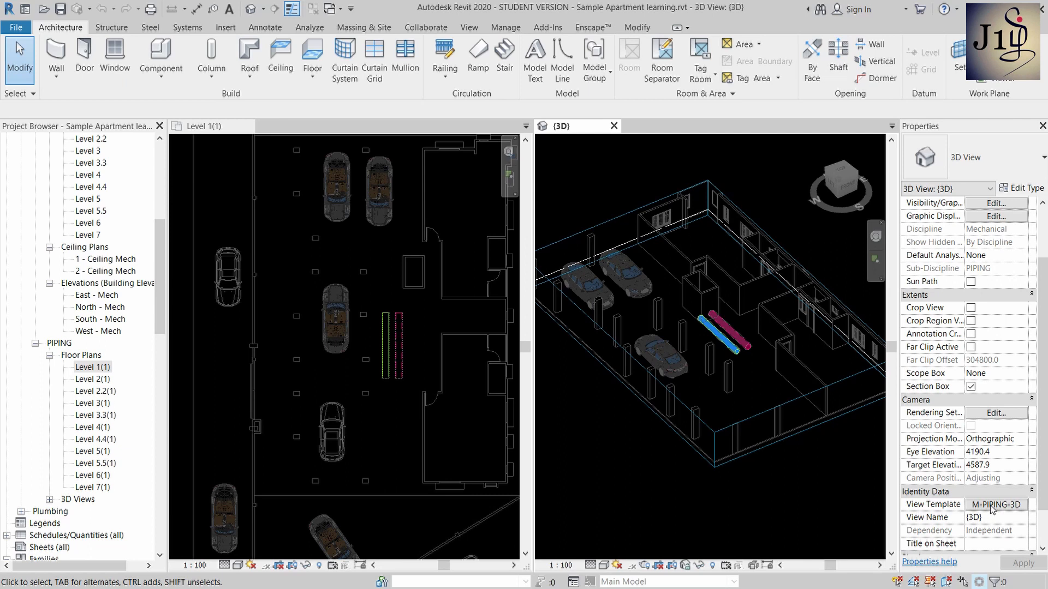
click(794, 399)
shift+middle_drag(799, 429, 795, 406)
key(Escape)
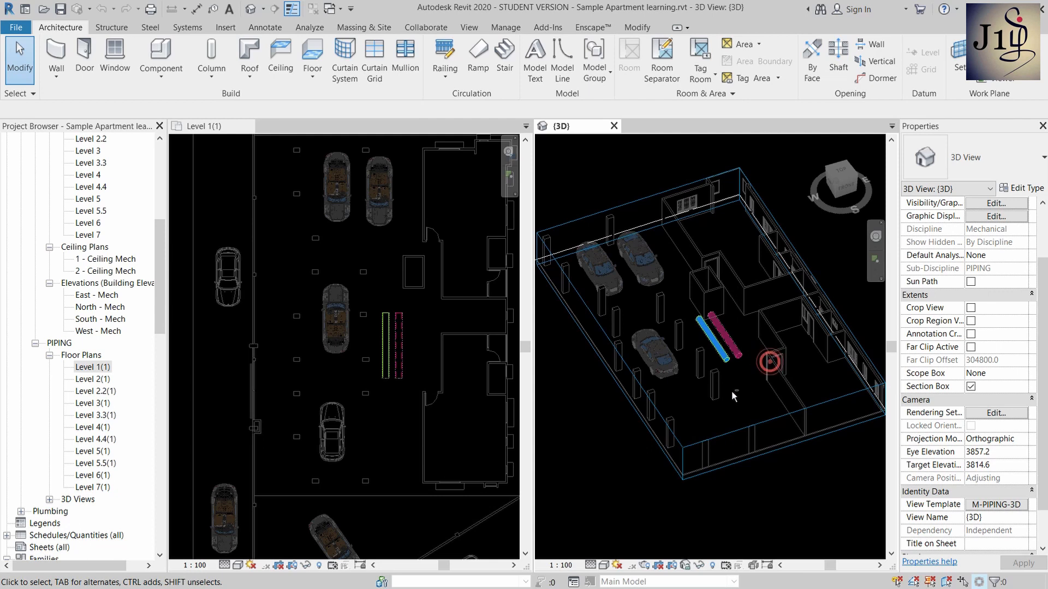
shift+middle_drag(731, 391, 753, 398)
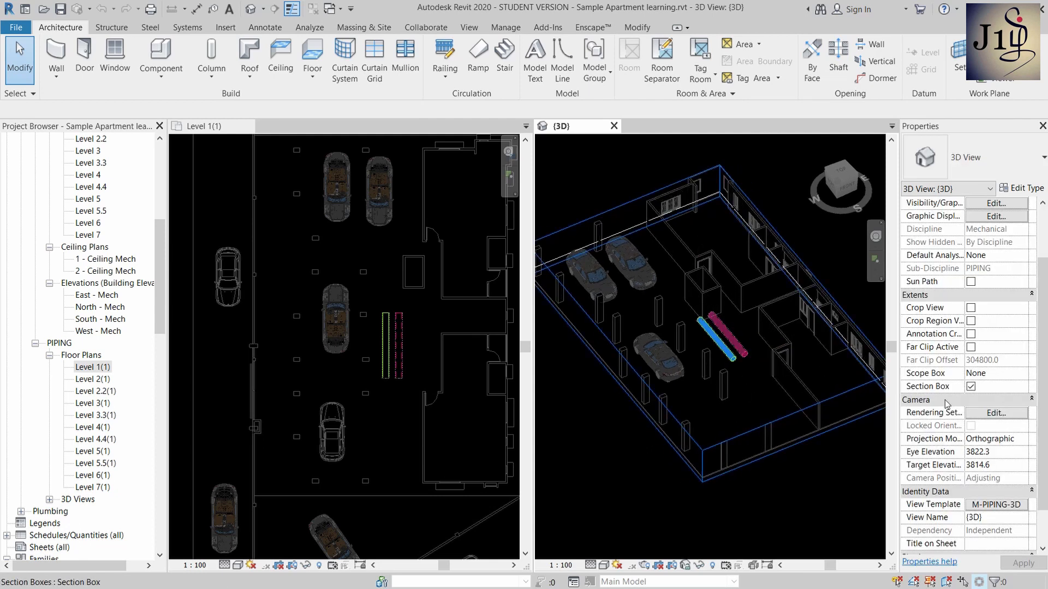
- Change the Discipline of the 3D view's M-PIPING-3D view template to Coordination and apply it
click(993, 506)
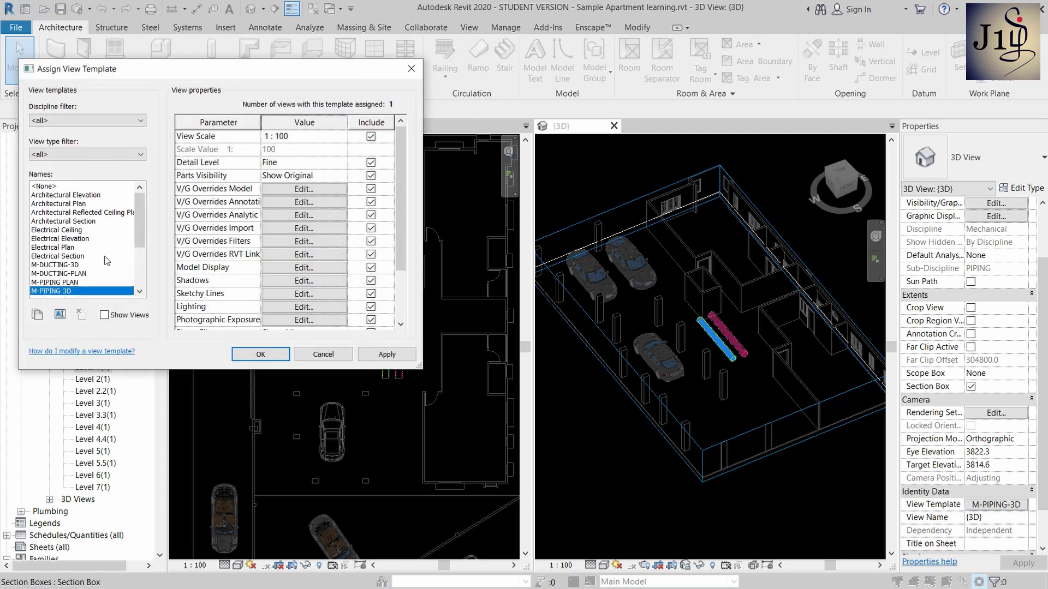
scroll(107, 283, down, 1)
scroll(257, 284, down, 2)
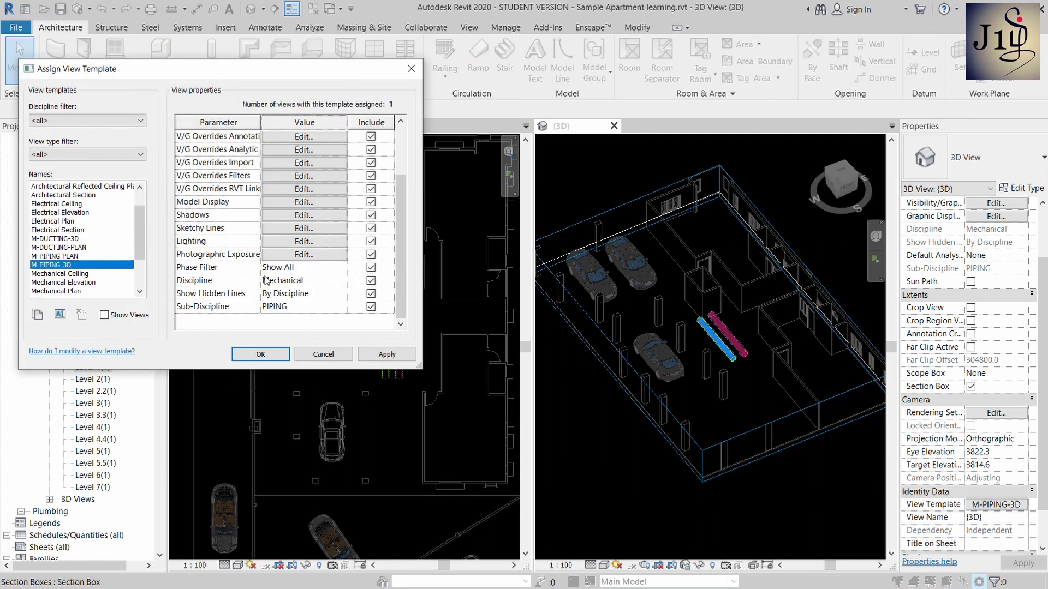
click(326, 281)
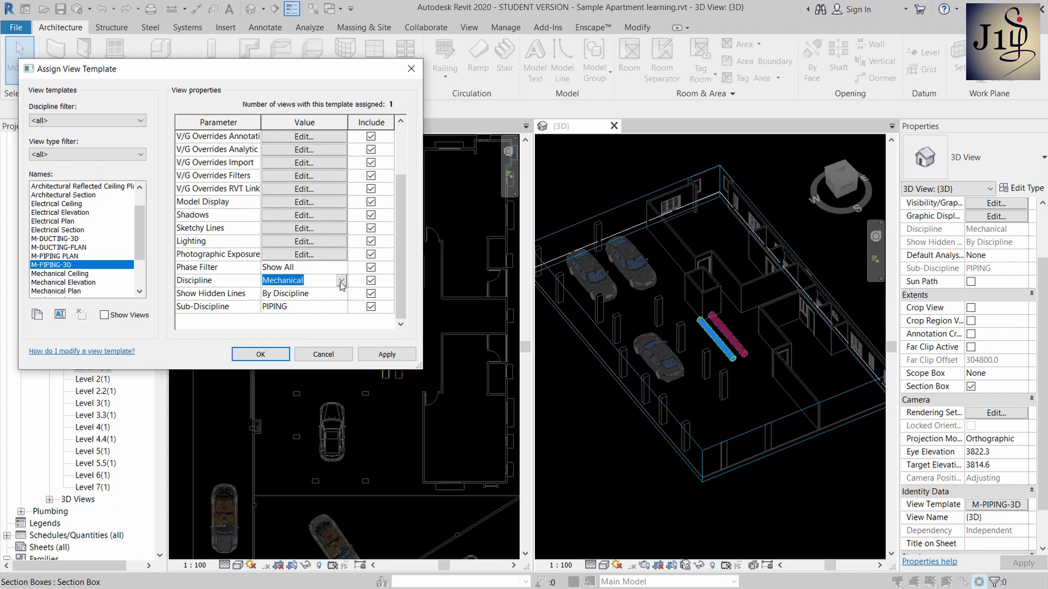
click(341, 282)
click(300, 345)
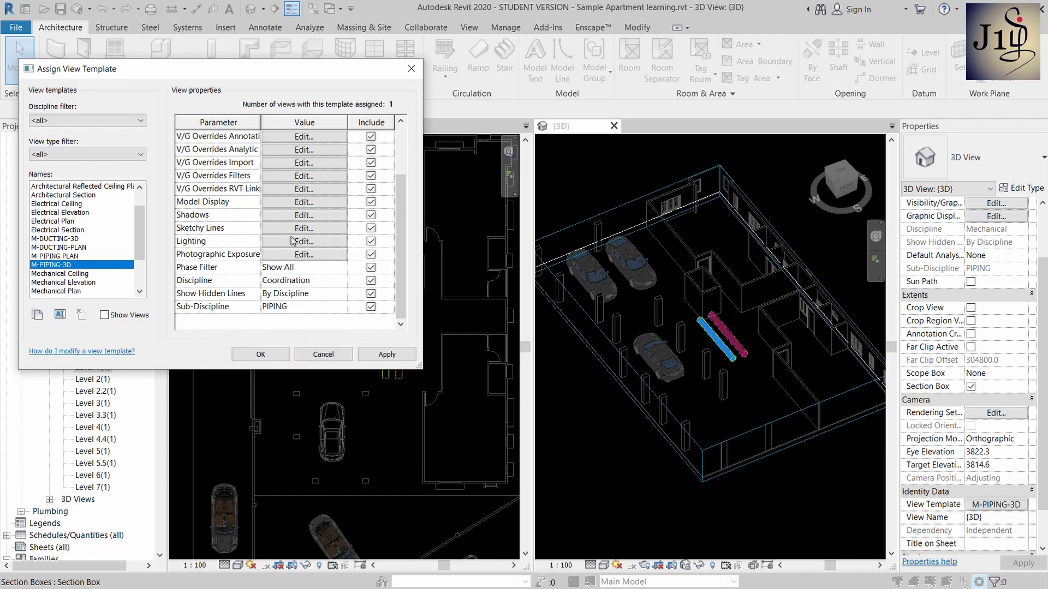
click(387, 354)
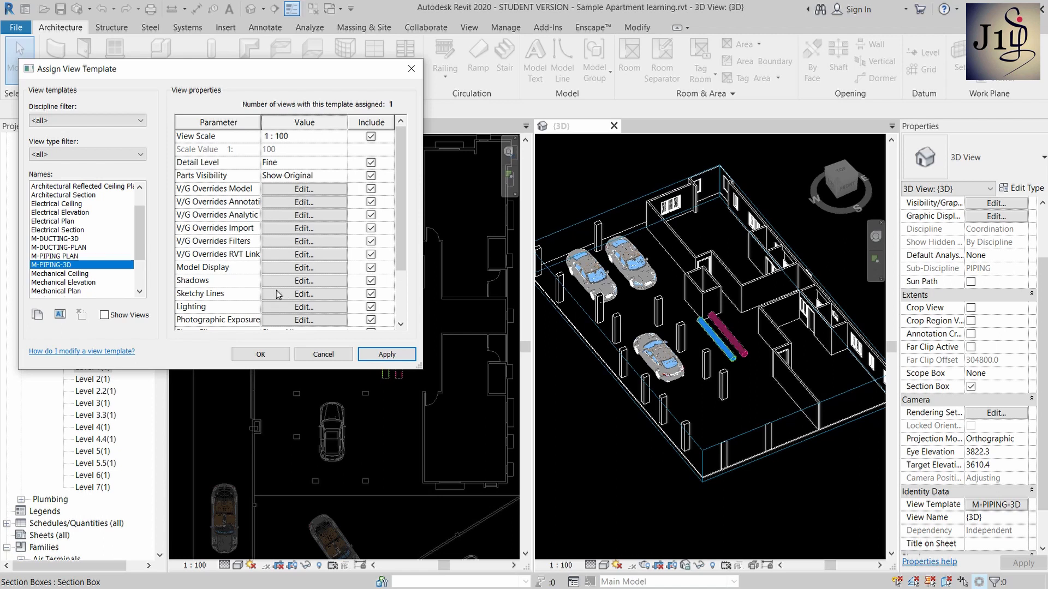
- Set the M-PIPING-3D template's model display style to Shaded with anti-aliased smooth lines, and apply the template to the 3D view
scroll(301, 299, down, 1)
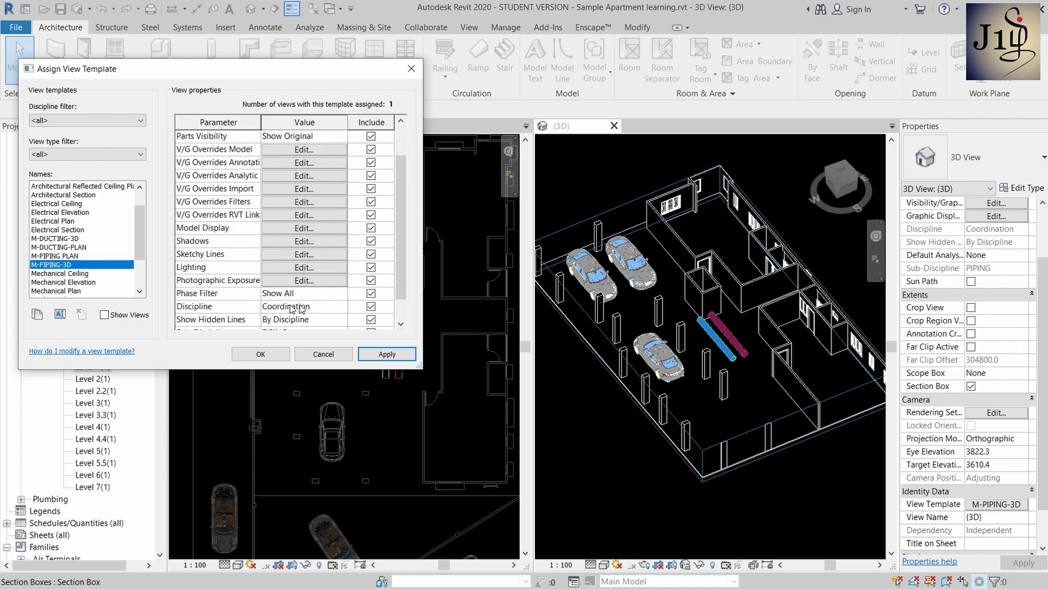
scroll(293, 243, up, 1)
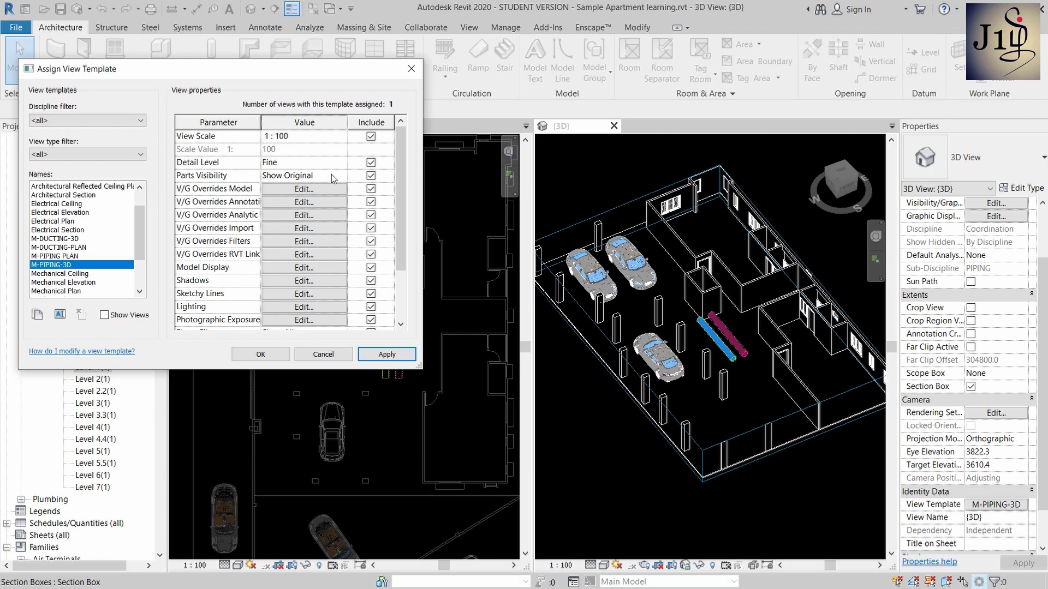
scroll(297, 240, down, 2)
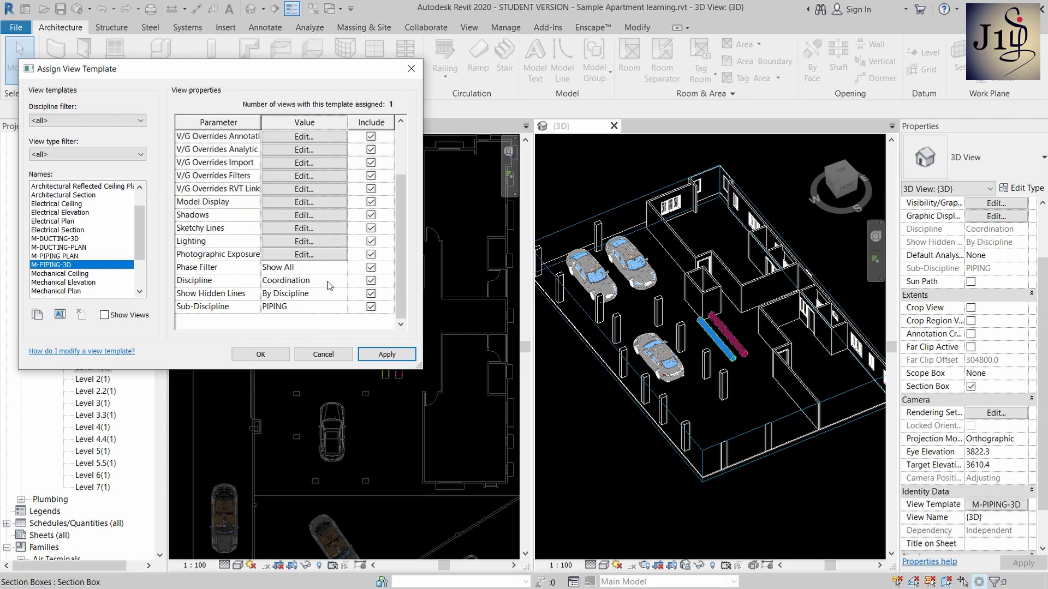
click(304, 202)
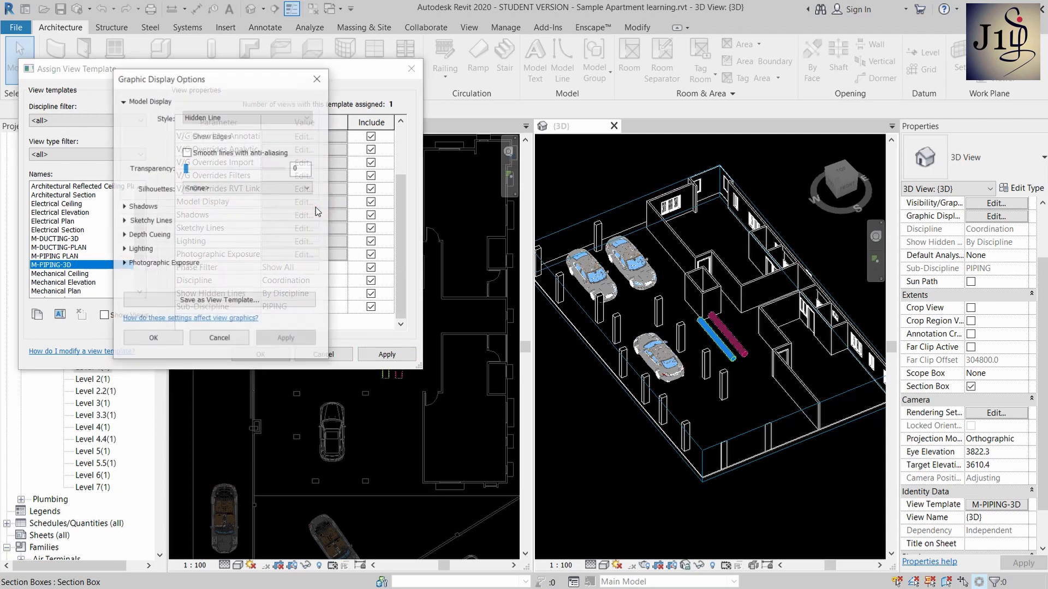
click(264, 117)
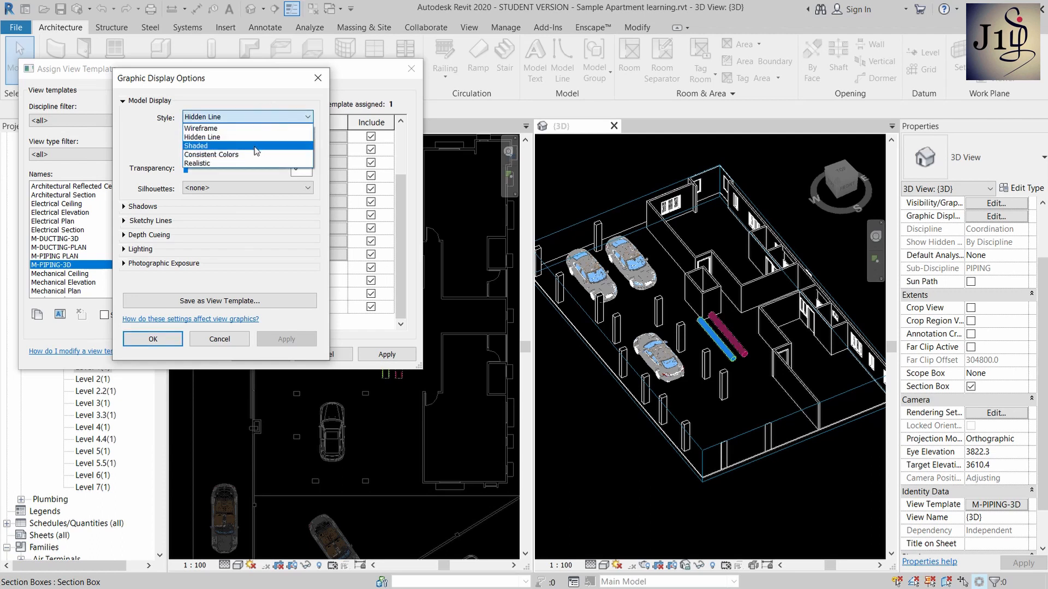
click(253, 145)
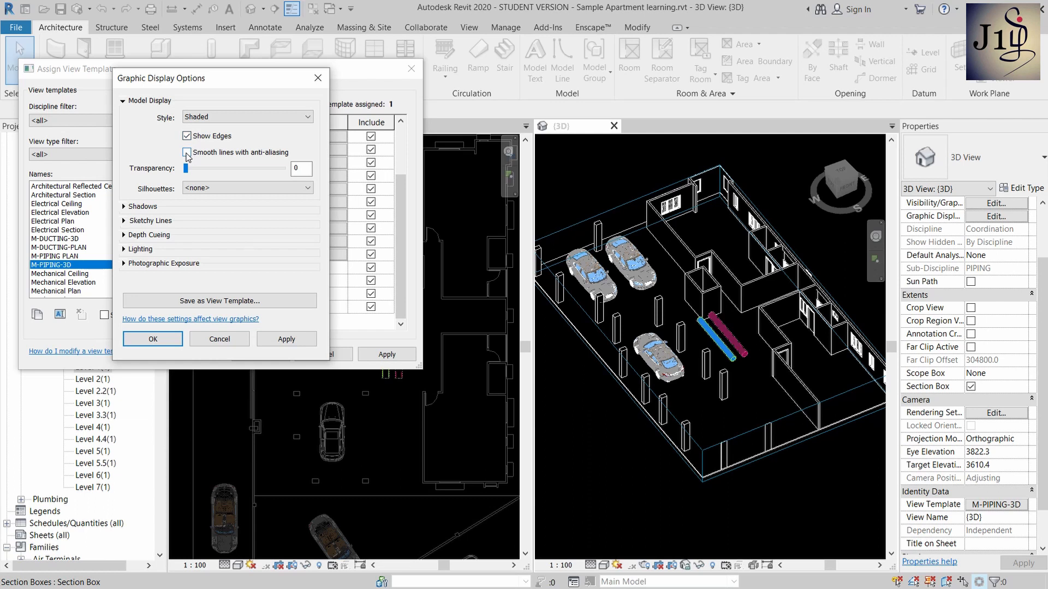
click(187, 152)
click(285, 340)
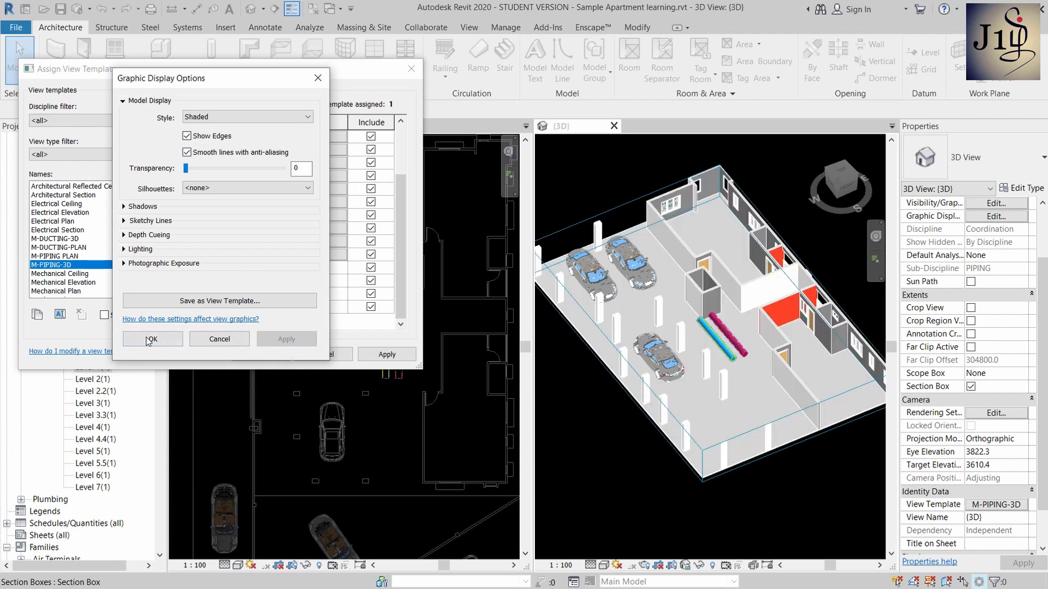
click(153, 339)
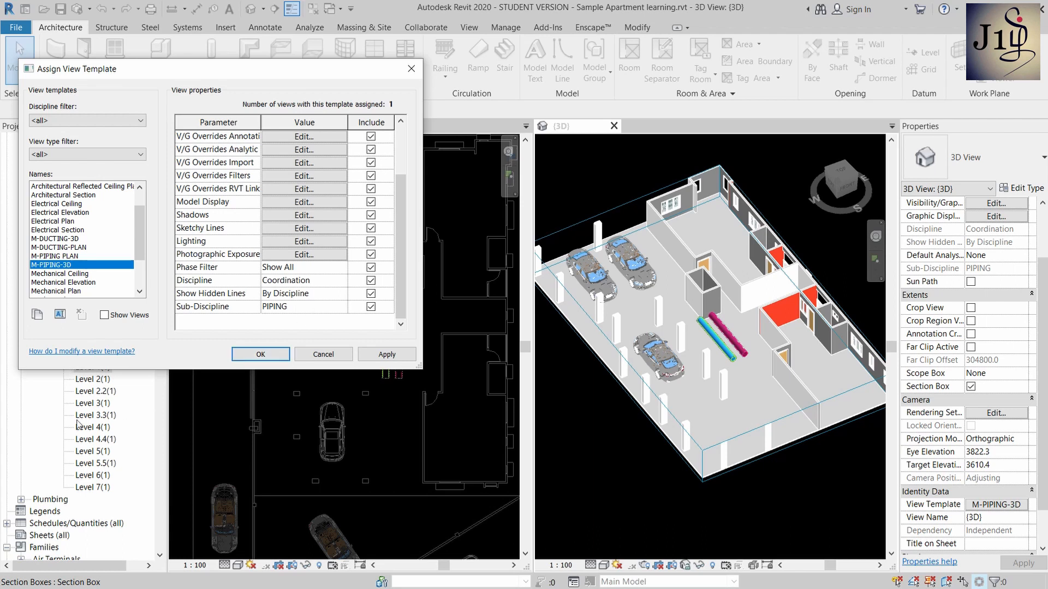
click(261, 355)
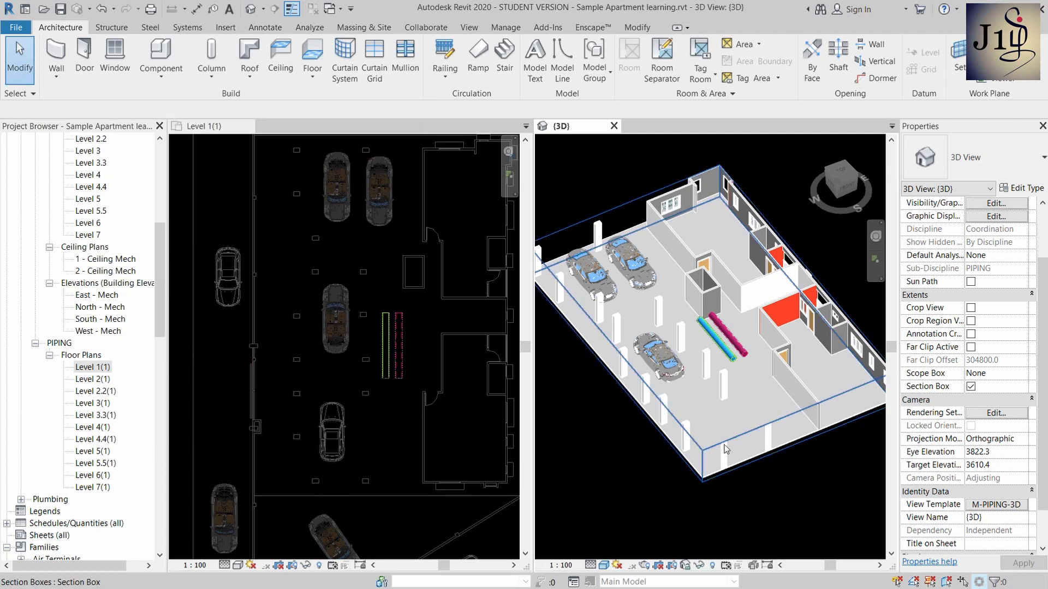
- Inspect the two shaded pipes up close in the 3D view, including the properties of the magenta Chilled Water pipe
scroll(768, 427, up, 2)
click(779, 419)
shift+middle_drag(789, 449, 750, 462)
key(Escape)
scroll(720, 331, up, 3)
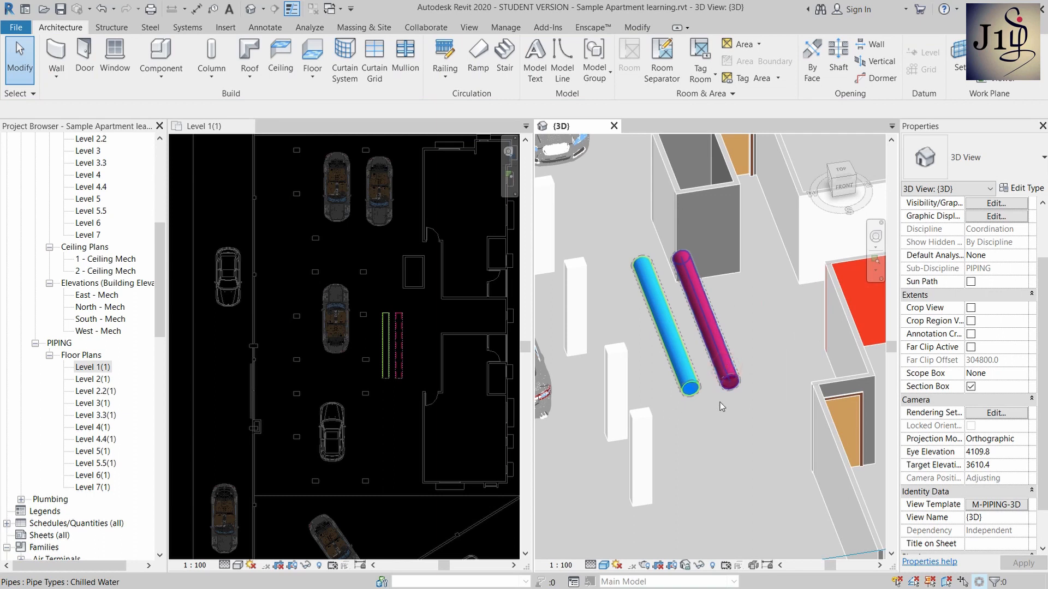
click(731, 389)
shift+middle_drag(735, 395, 724, 378)
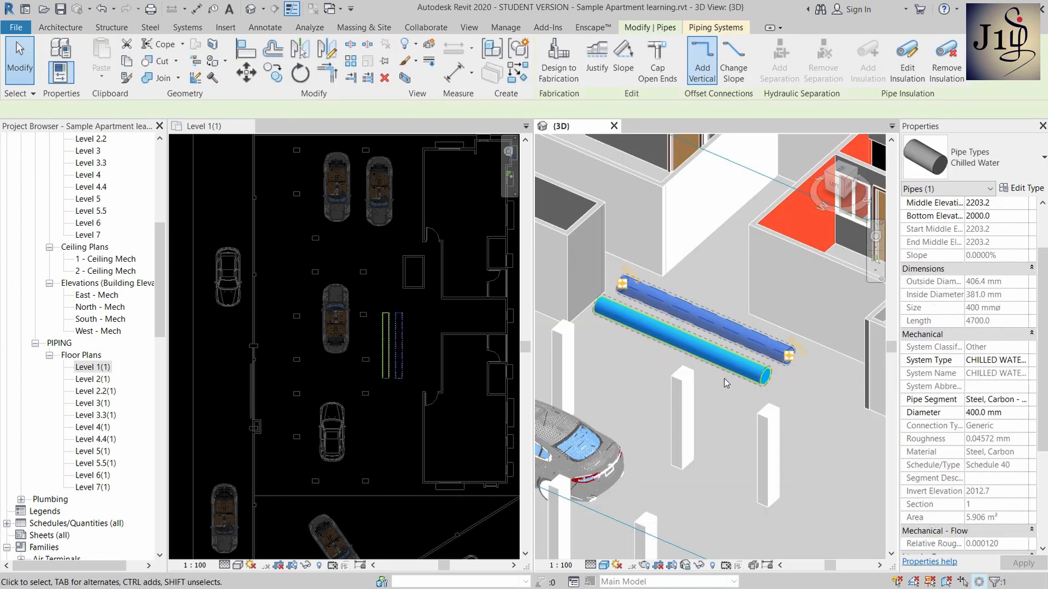
click(756, 341)
shift+middle_drag(779, 400, 765, 410)
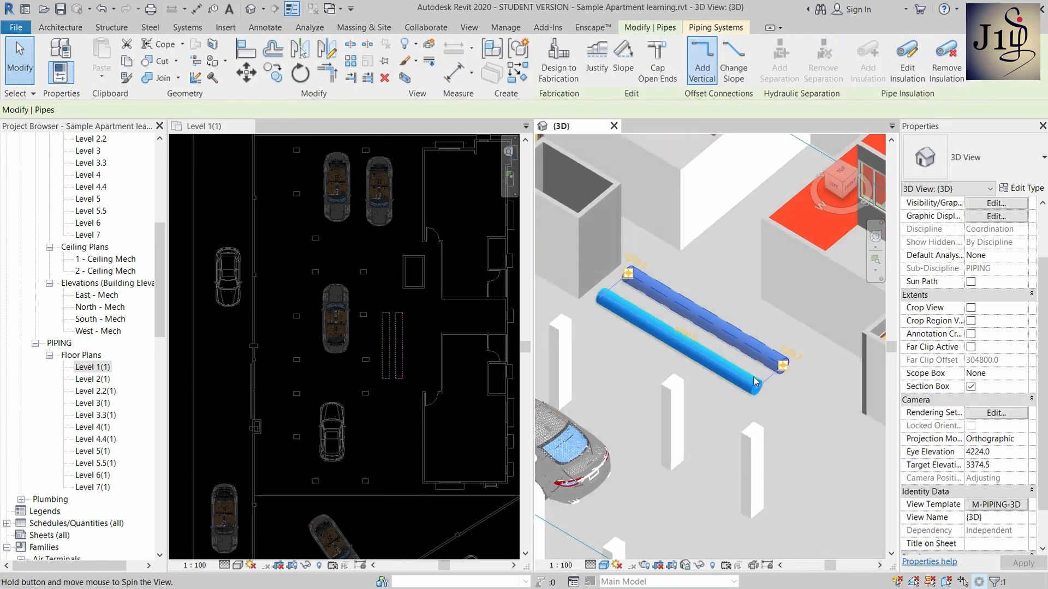
key(Escape)
click(757, 346)
scroll(708, 352, down, 5)
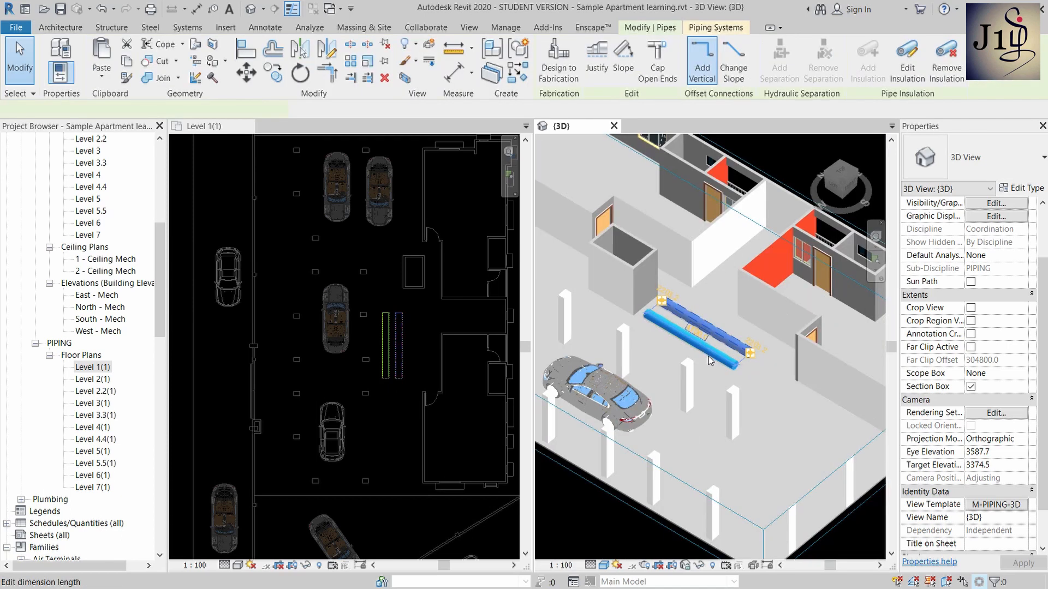
key(Escape)
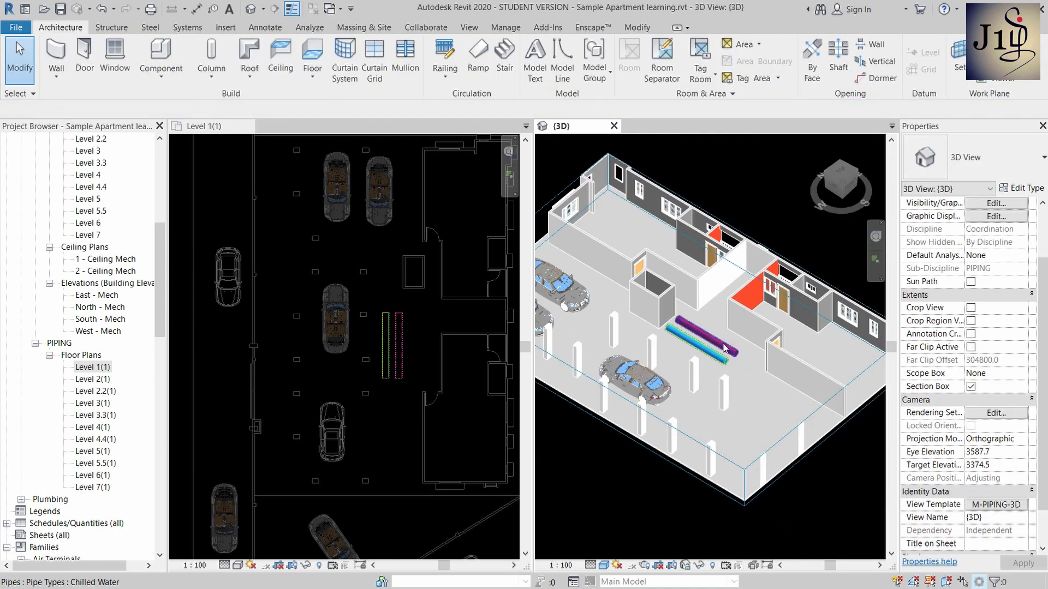
- Examine the selected Chilled Water pipe from the front and from the opposite side of the building in the 3D view
scroll(724, 347, up, 2)
click(724, 347)
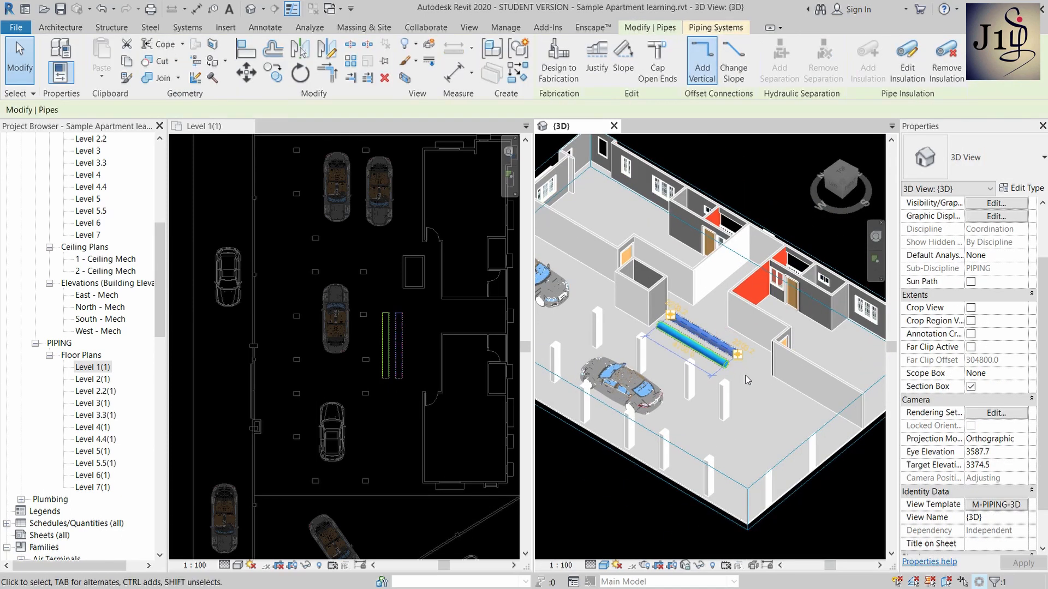
shift+middle_drag(767, 397, 674, 373)
scroll(707, 368, up, 2)
scroll(711, 368, up, 2)
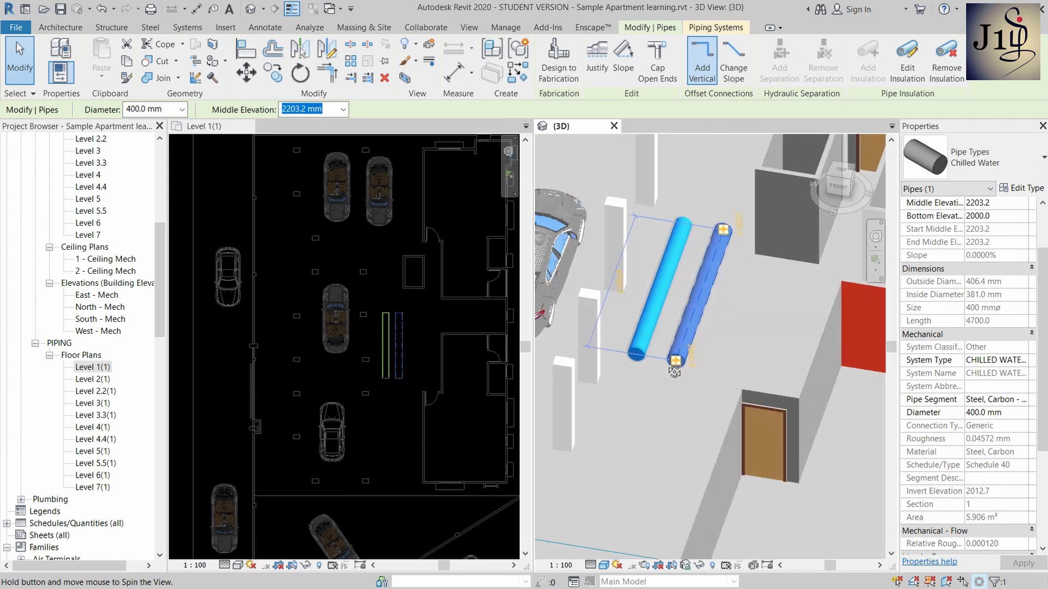
shift+middle_drag(736, 398, 818, 388)
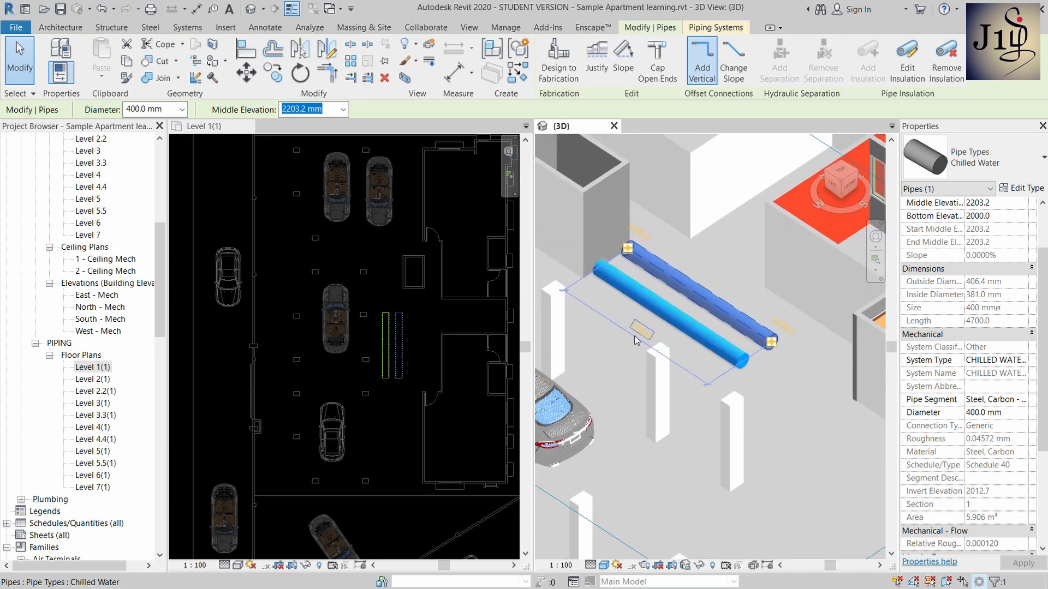
shift+middle_drag(636, 340, 788, 384)
scroll(721, 327, down, 3)
shift+middle_drag(650, 368, 708, 399)
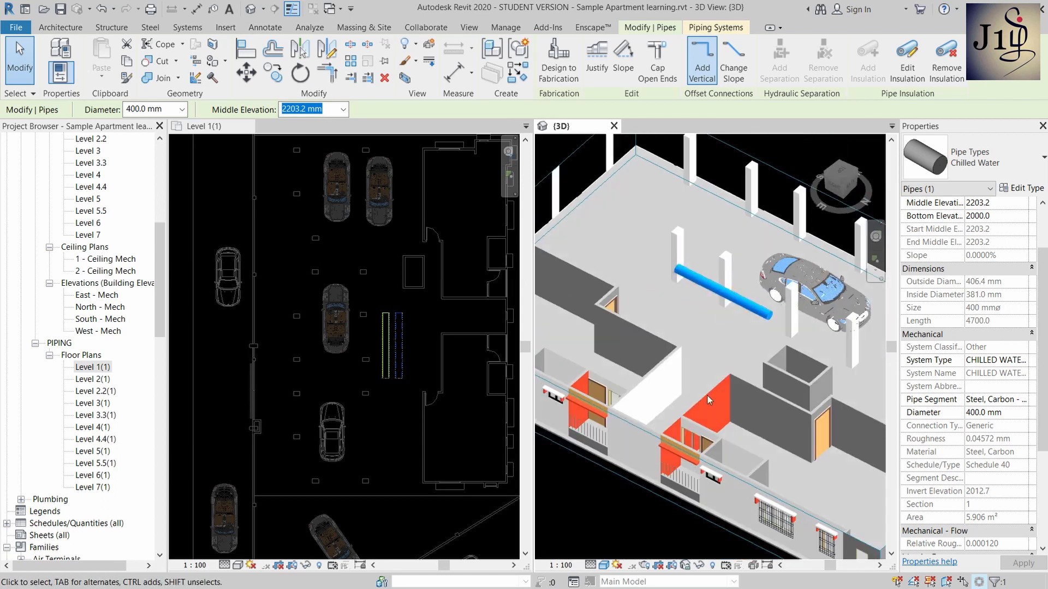
scroll(708, 399, down, 3)
key(Escape)
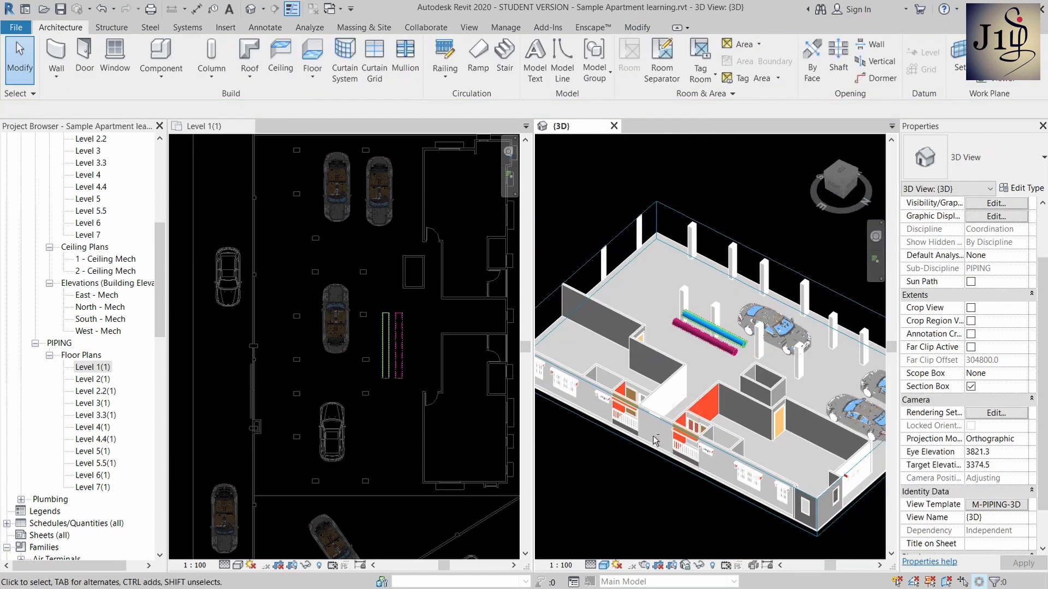
- Compare the blue and magenta pipes with the surrounding cars, columns and walls from the front of the shaded 3D model
shift+middle_drag(655, 439, 713, 395)
click(691, 253)
scroll(712, 395, up, 2)
key(Escape)
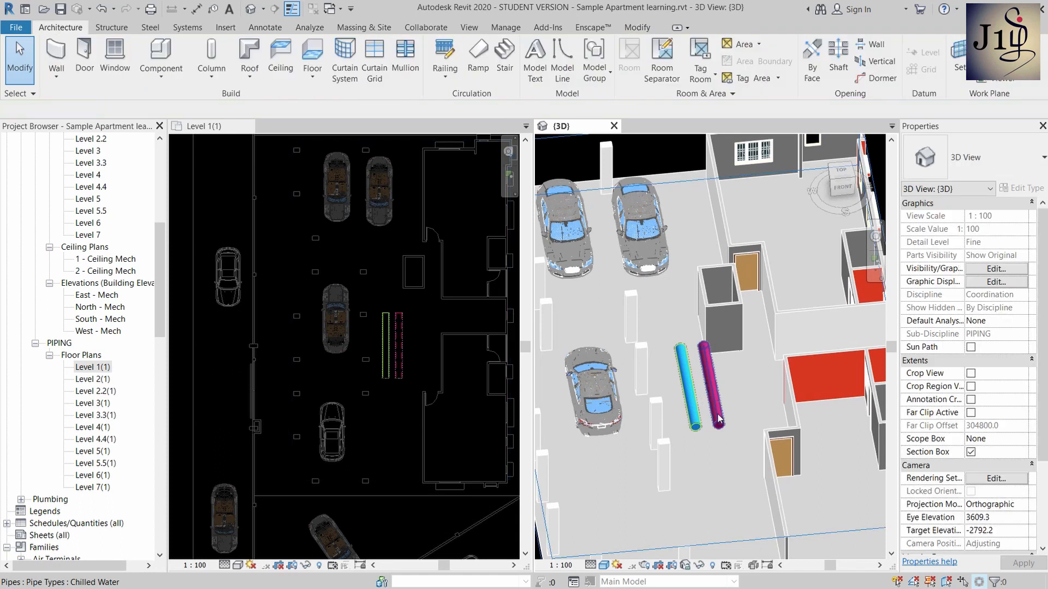
scroll(717, 419, up, 1)
click(716, 419)
scroll(645, 352, down, 2)
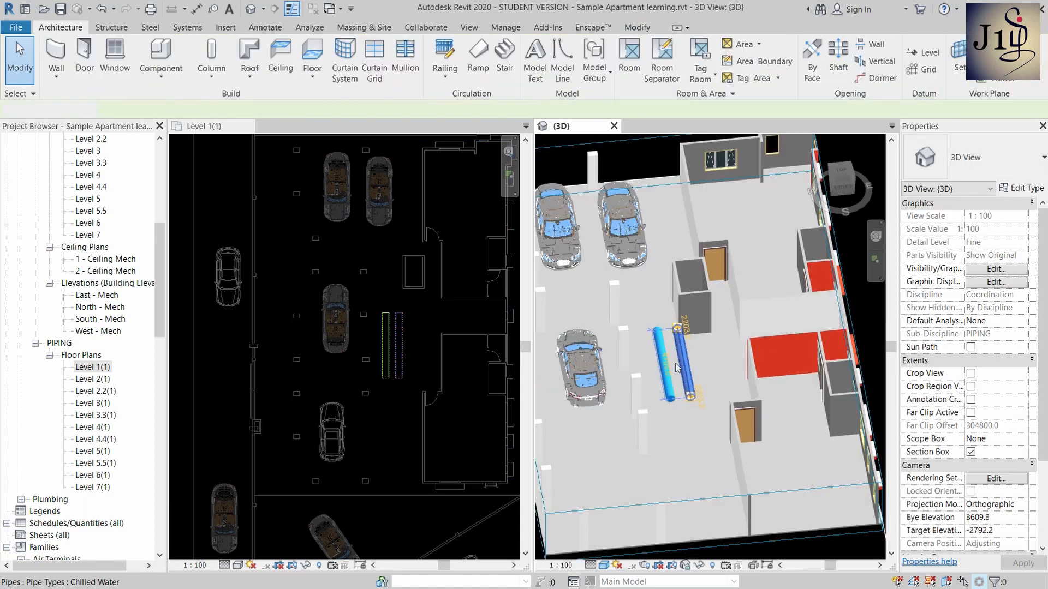
key(Escape)
scroll(677, 370, up, 2)
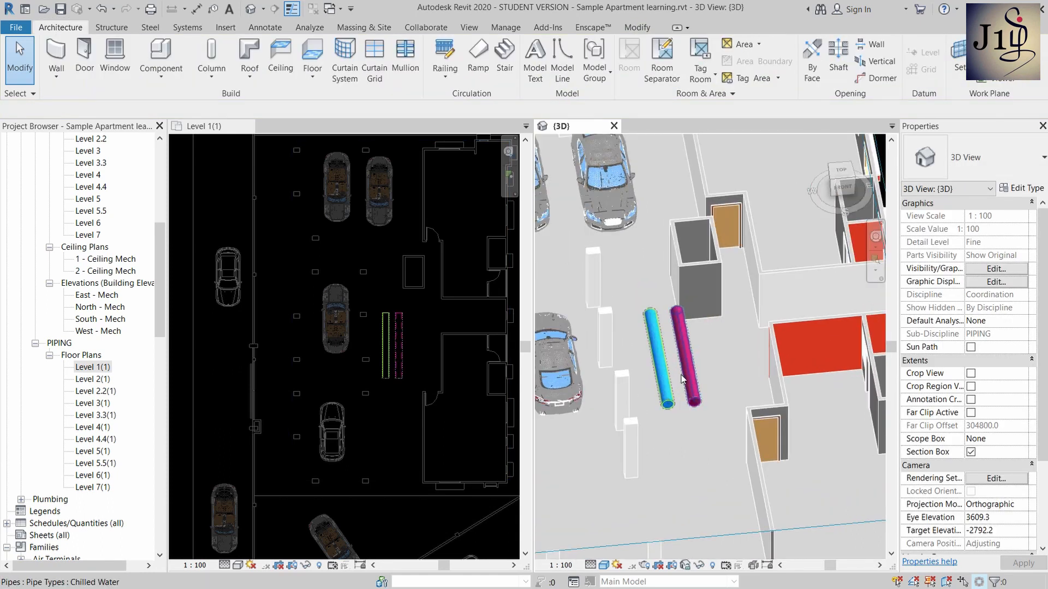
scroll(685, 376, down, 1)
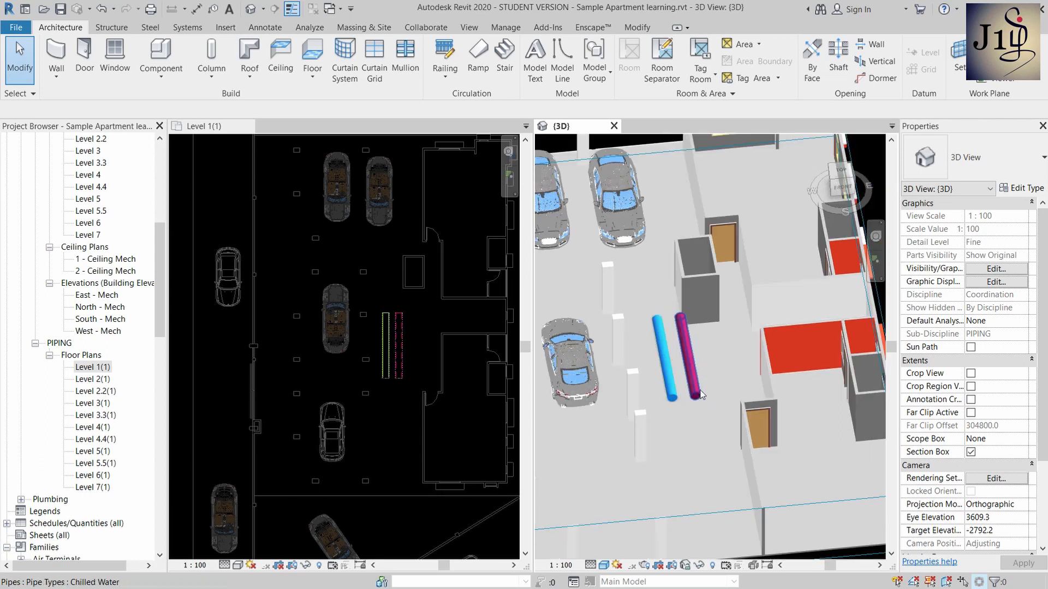
- Examine how the outlines of the two pipes are displayed in the Level 1(1) floor plan, including the magenta pipe's properties
click(362, 391)
scroll(416, 362, up, 2)
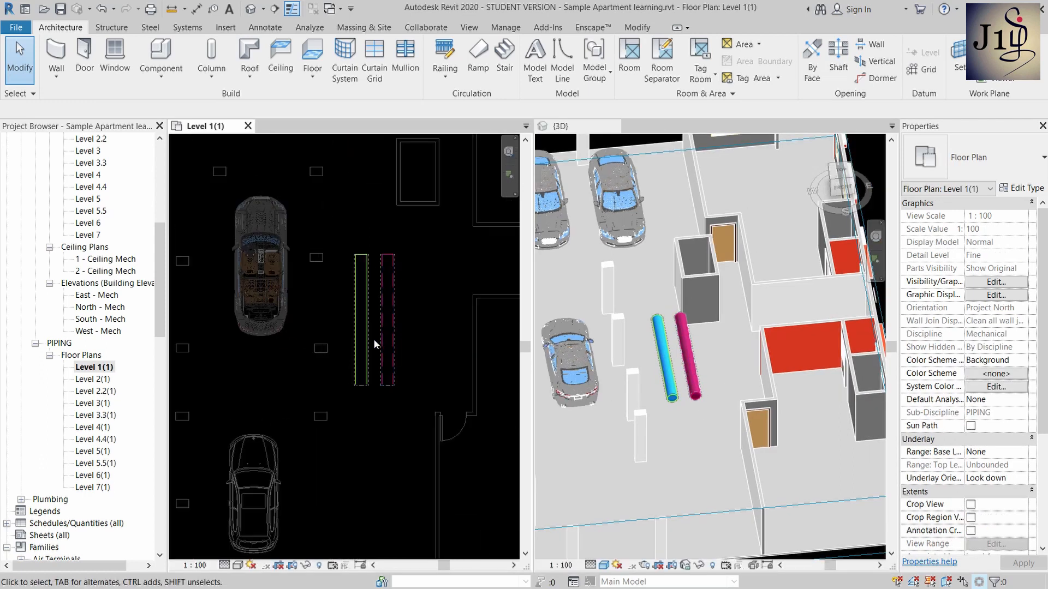
scroll(370, 327, down, 1)
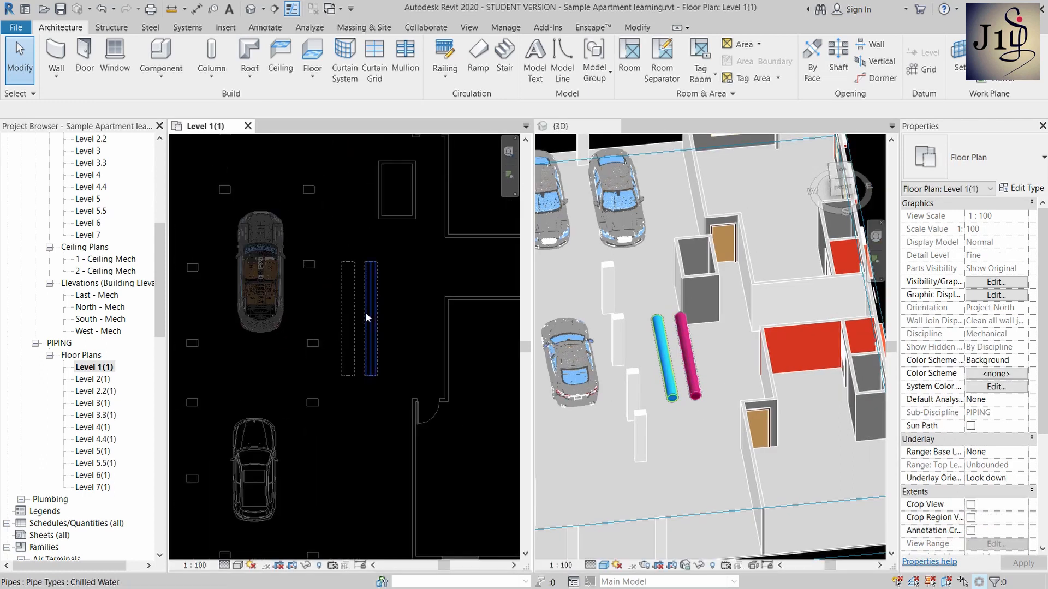
scroll(368, 254, up, 1)
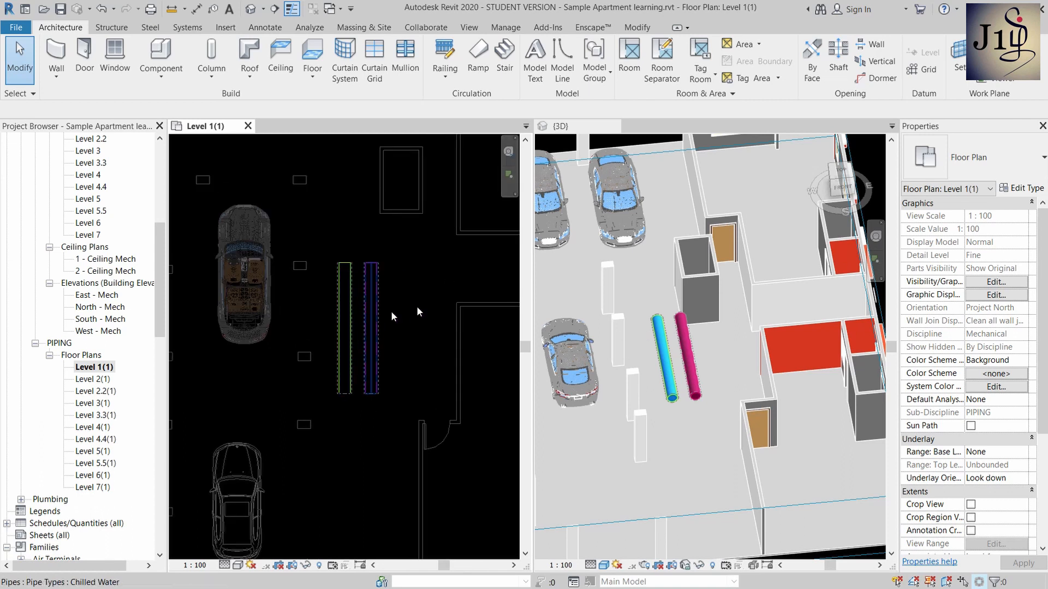
scroll(385, 316, up, 1)
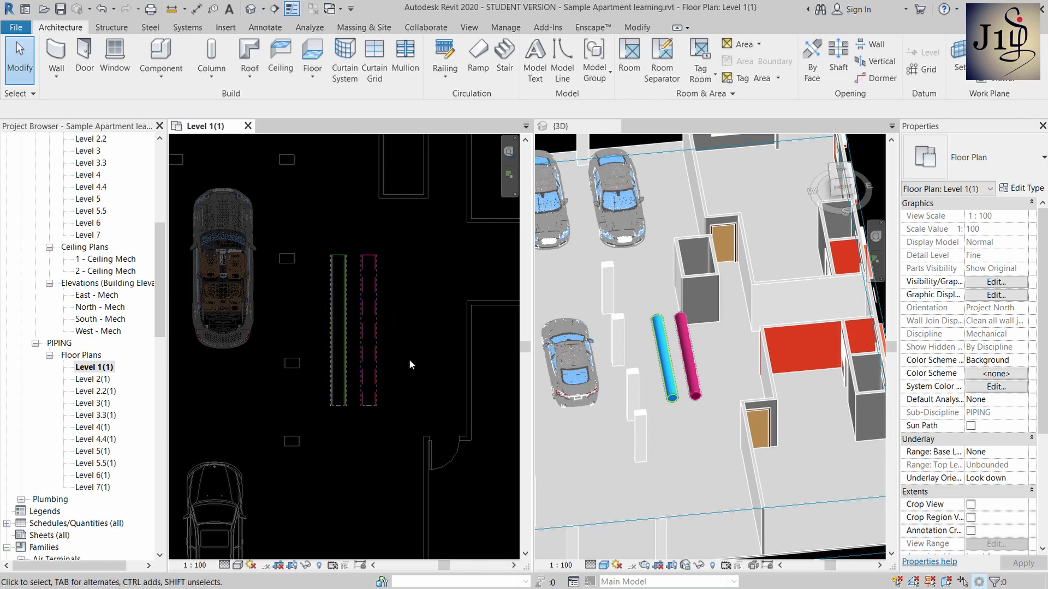
scroll(307, 313, down, 1)
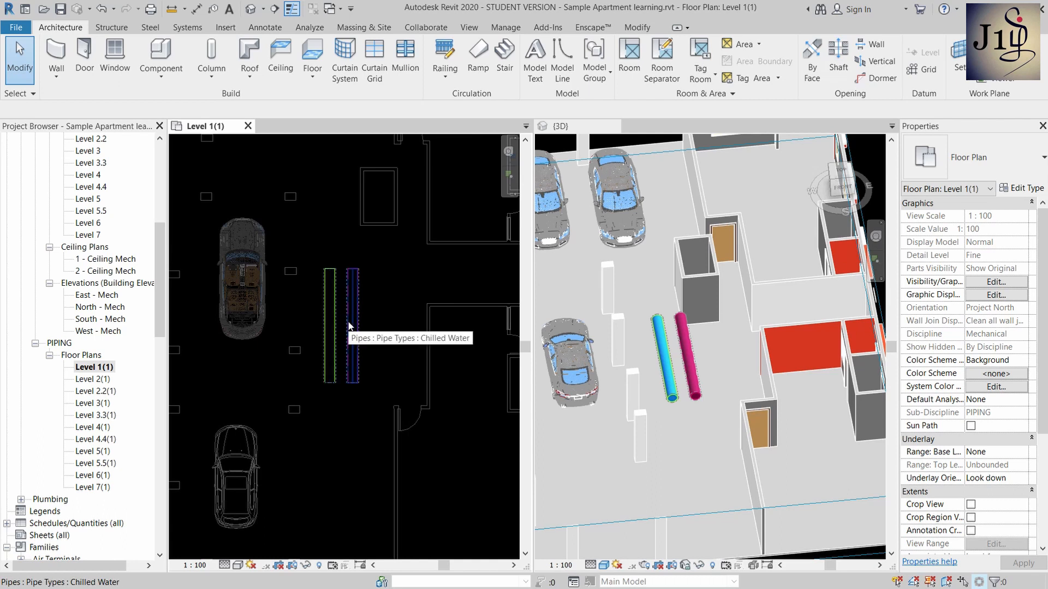
scroll(358, 337, up, 1)
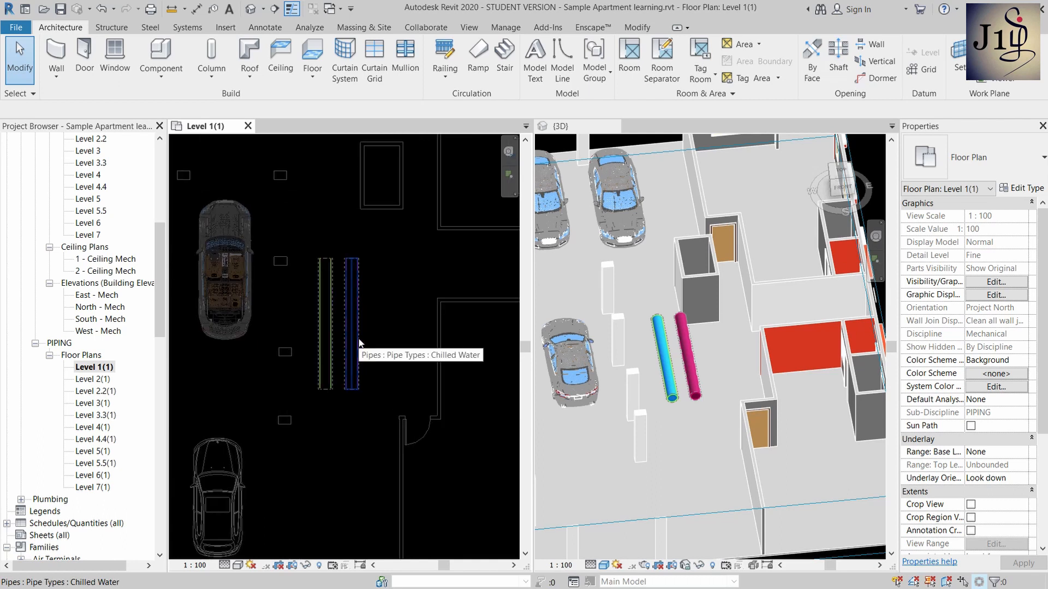
scroll(362, 363, up, 1)
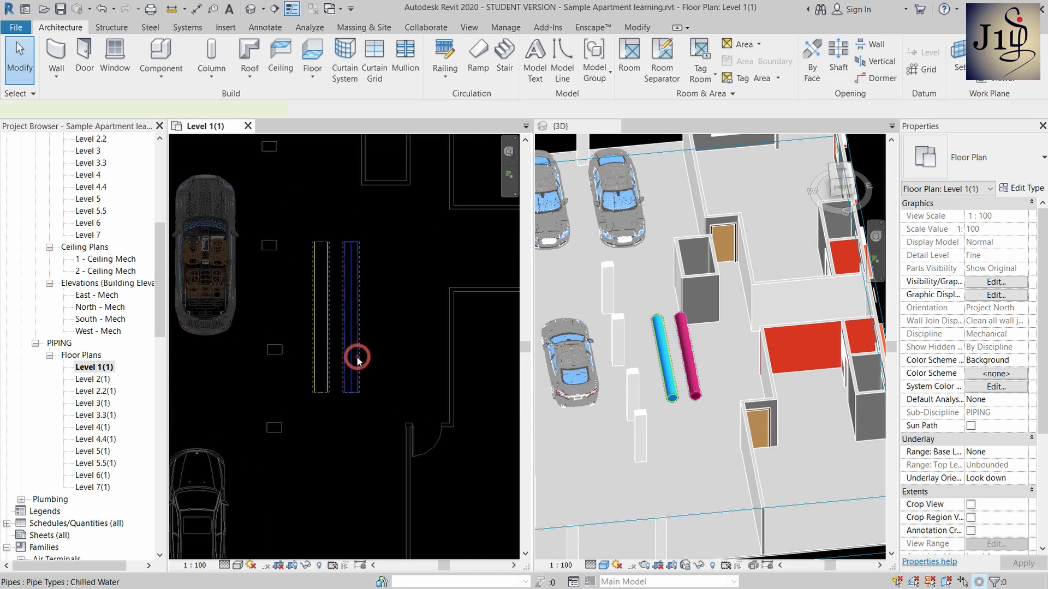
click(357, 358)
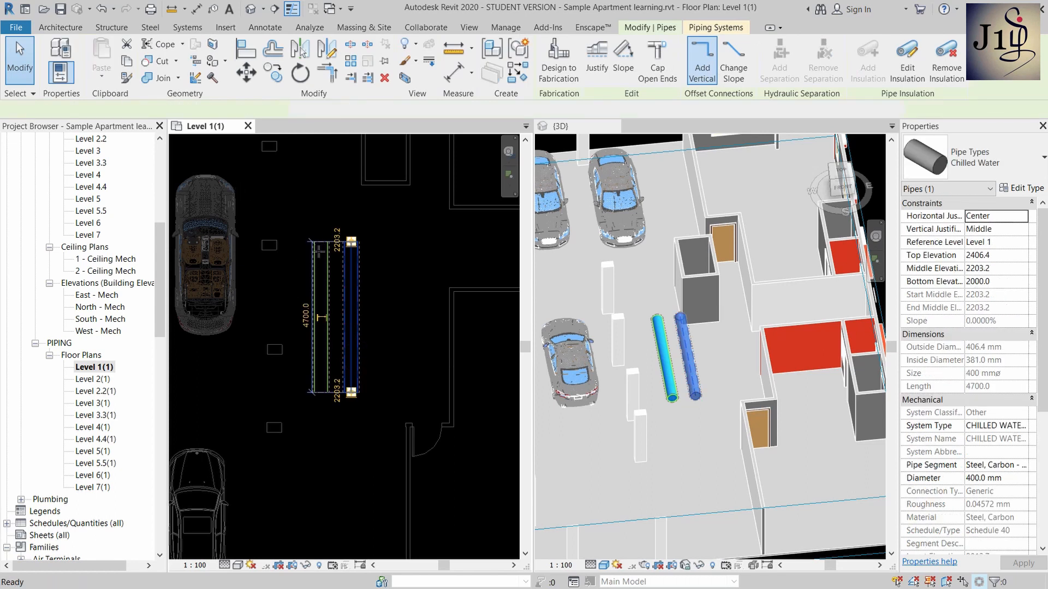
scroll(357, 349, up, 1)
key(Escape)
click(358, 315)
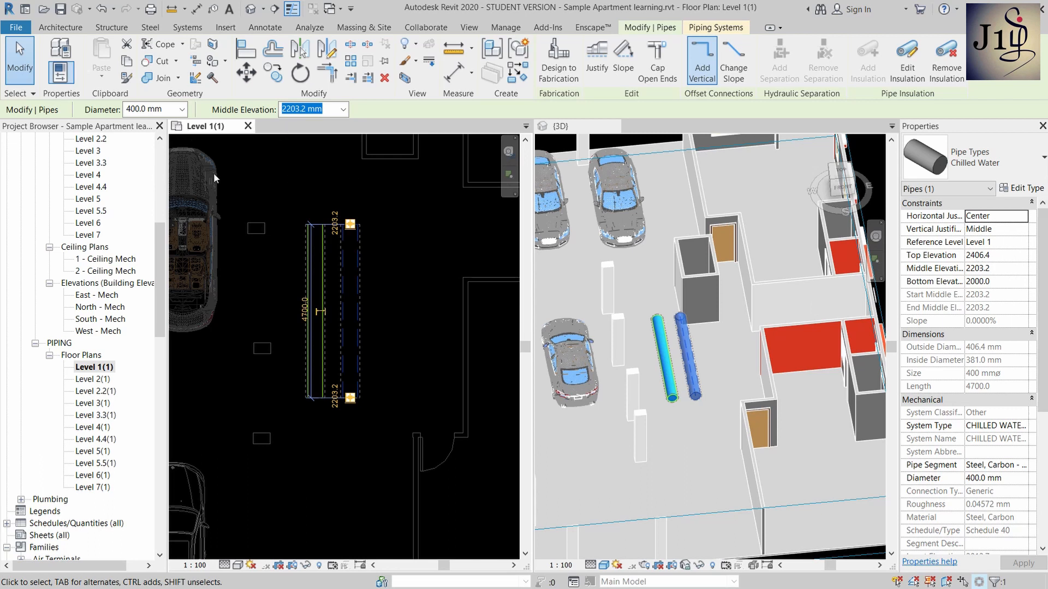
click(370, 277)
- Start a new pipe similar to the magenta Chilled Water pipe, with a 50 mm diameter and a middle elevation of 1400 mm
scroll(436, 321, up, 1)
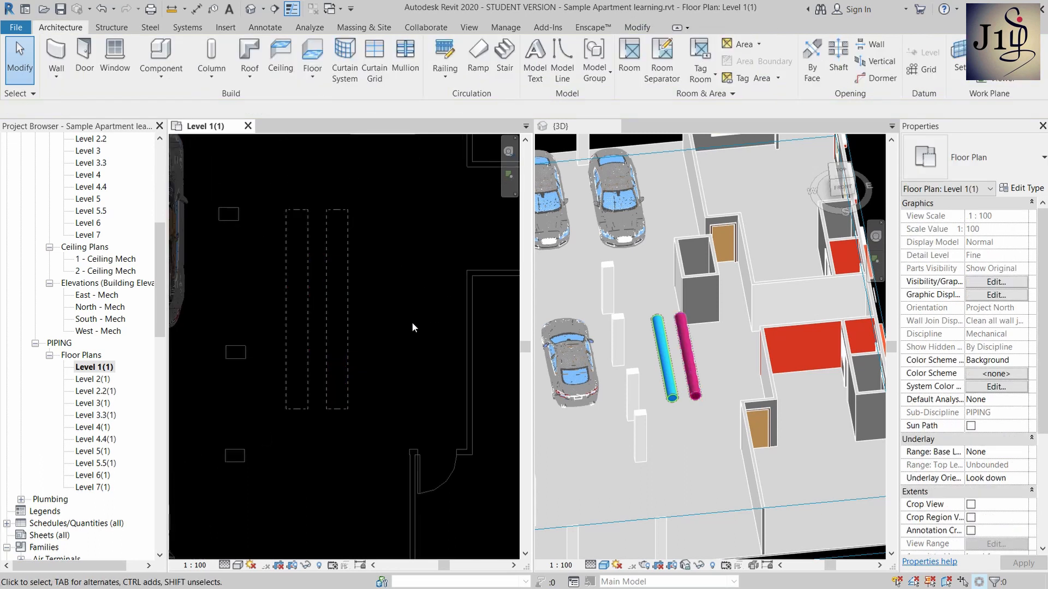
scroll(353, 287, up, 1)
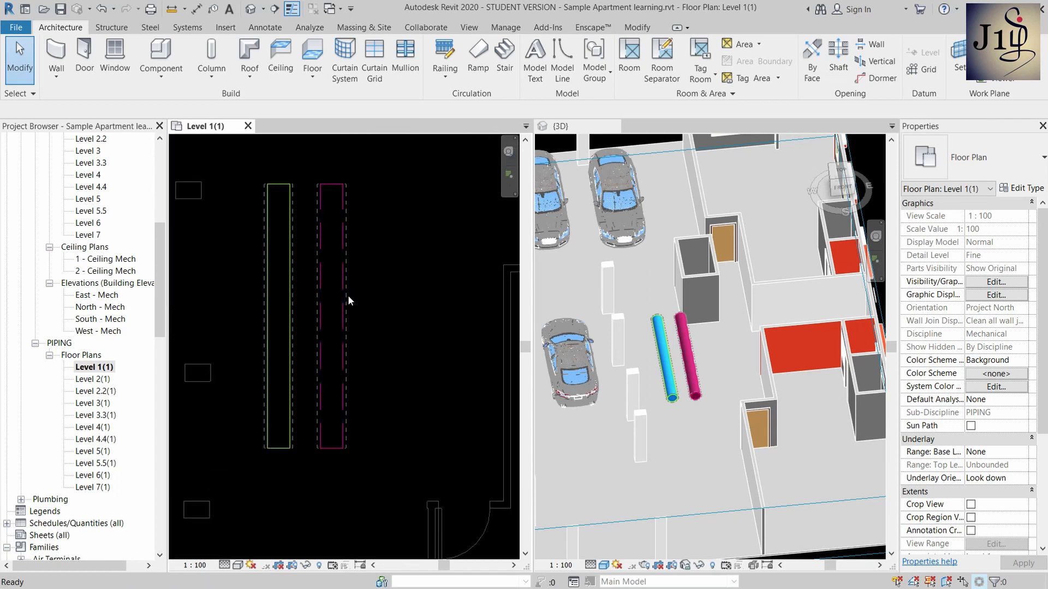
click(345, 299)
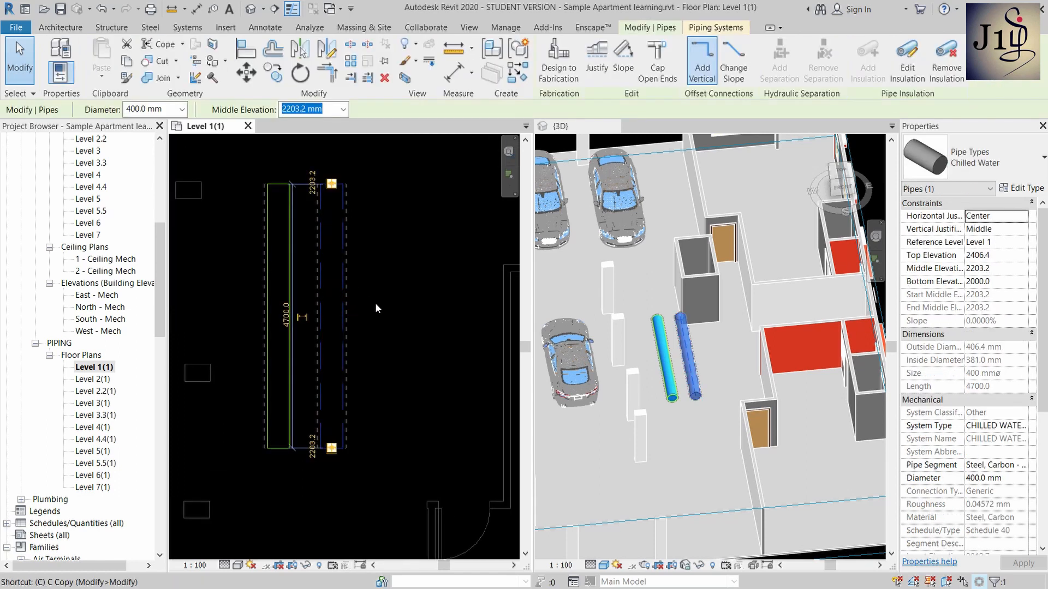
key(s)
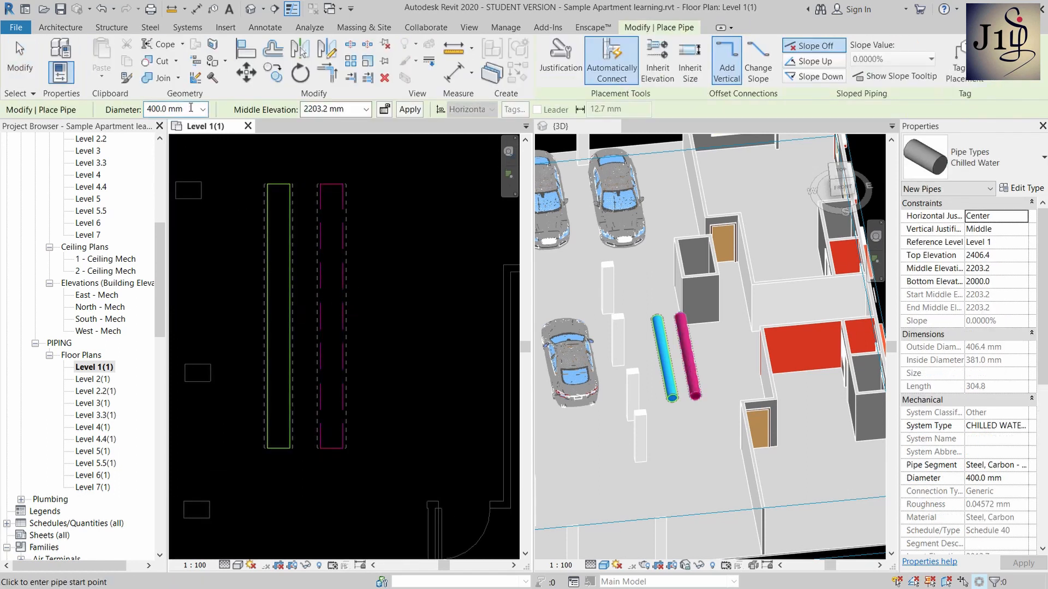
click(191, 108)
text(50)
key(Return)
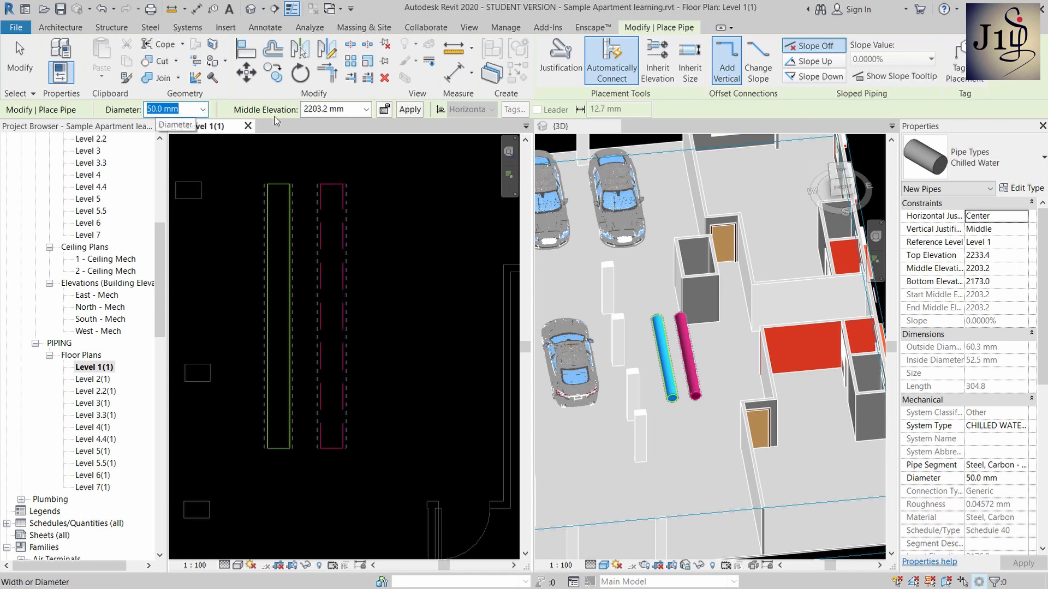
click(350, 111)
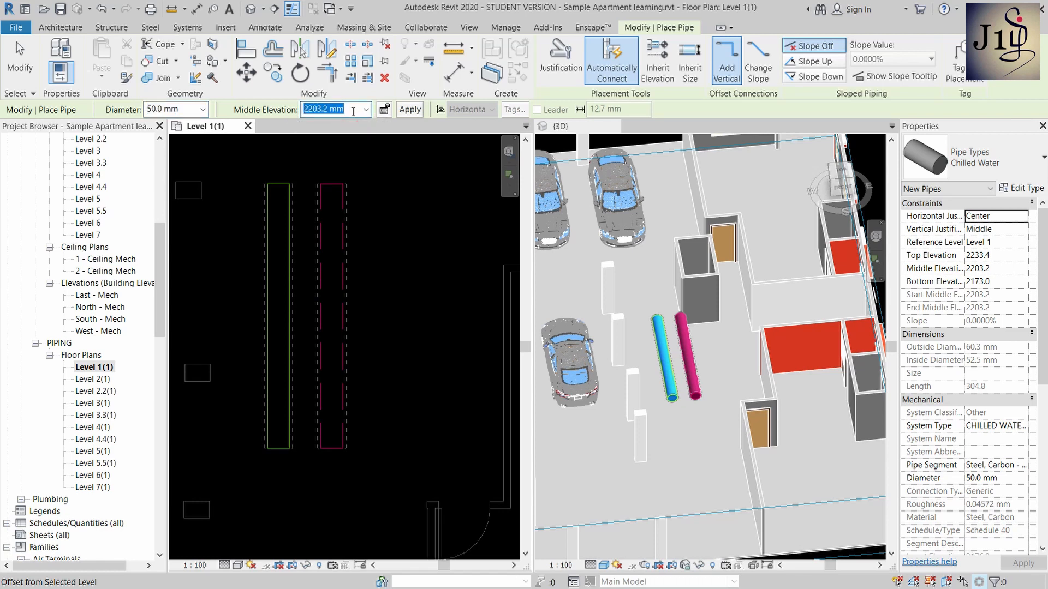
text(1400)
key(Return)
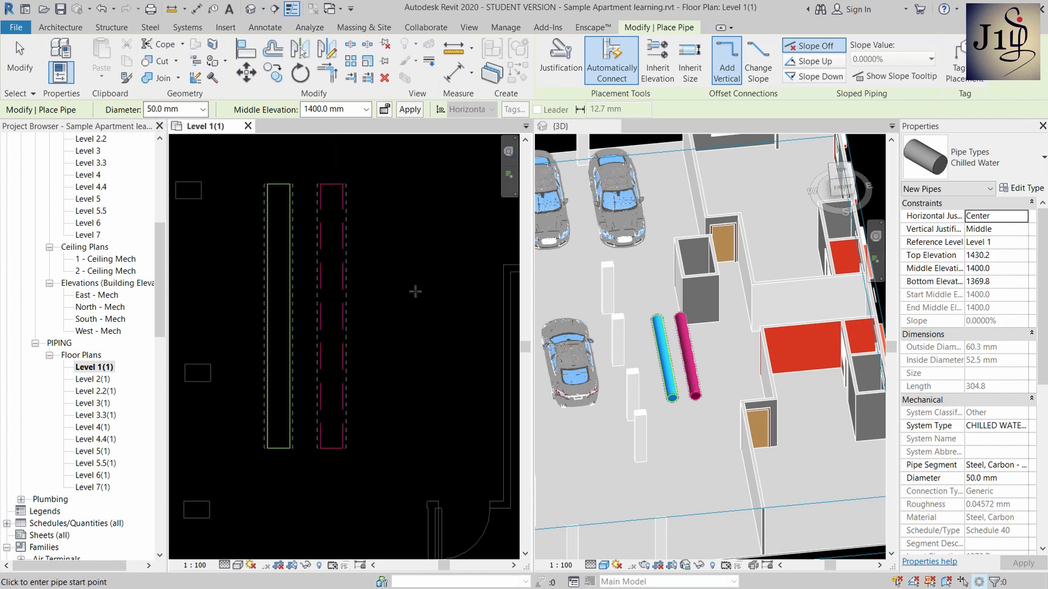
- Try to draw a short branch pipe perpendicular to the magenta pipe, starting from its centreline in the Level 1(1) plan
scroll(396, 290, up, 1)
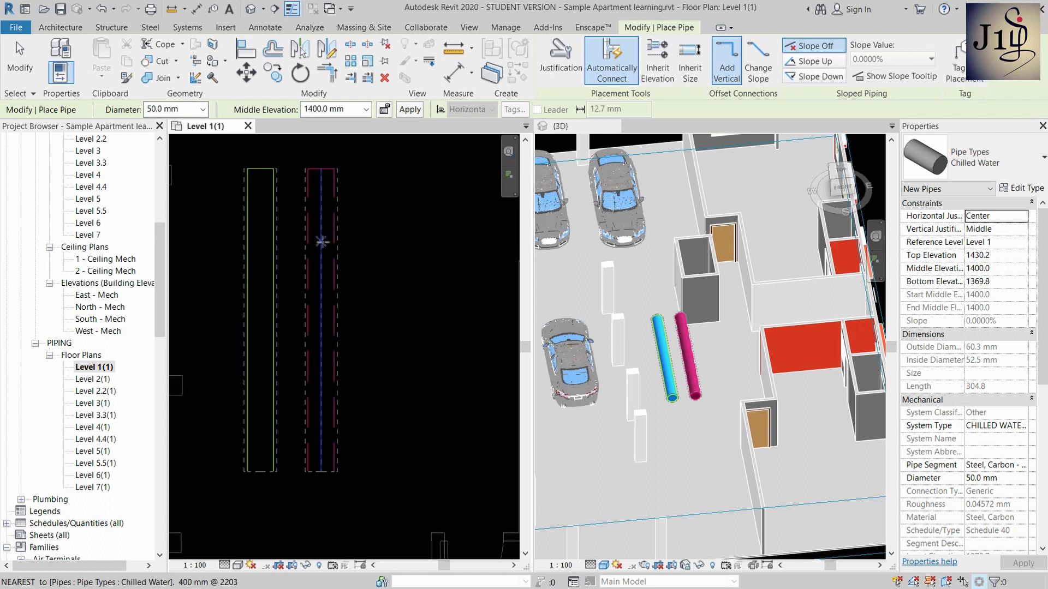
click(322, 242)
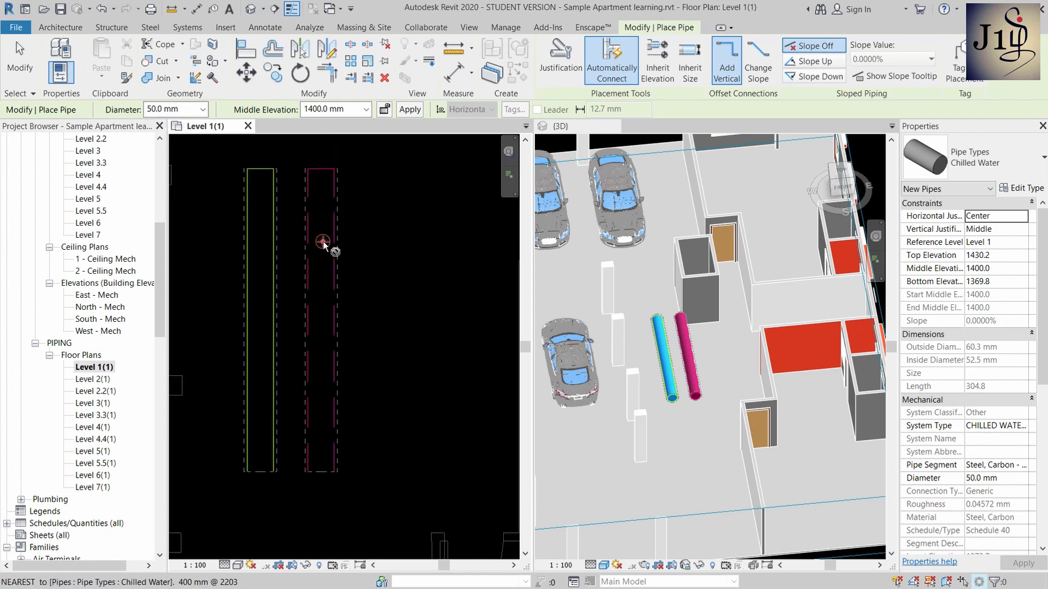
click(405, 242)
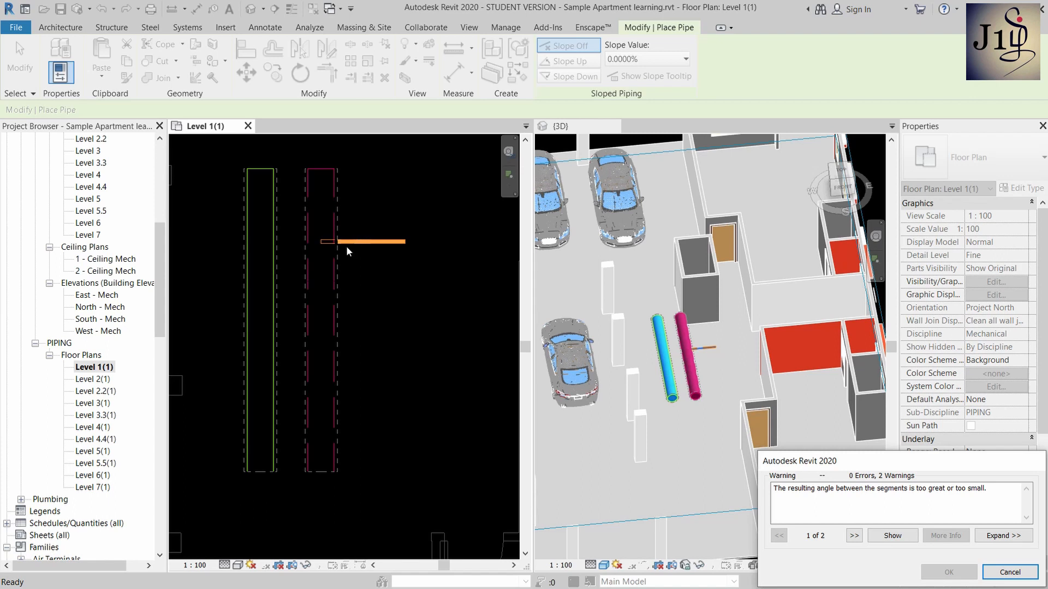
key(Escape)
scroll(356, 279, down, 1)
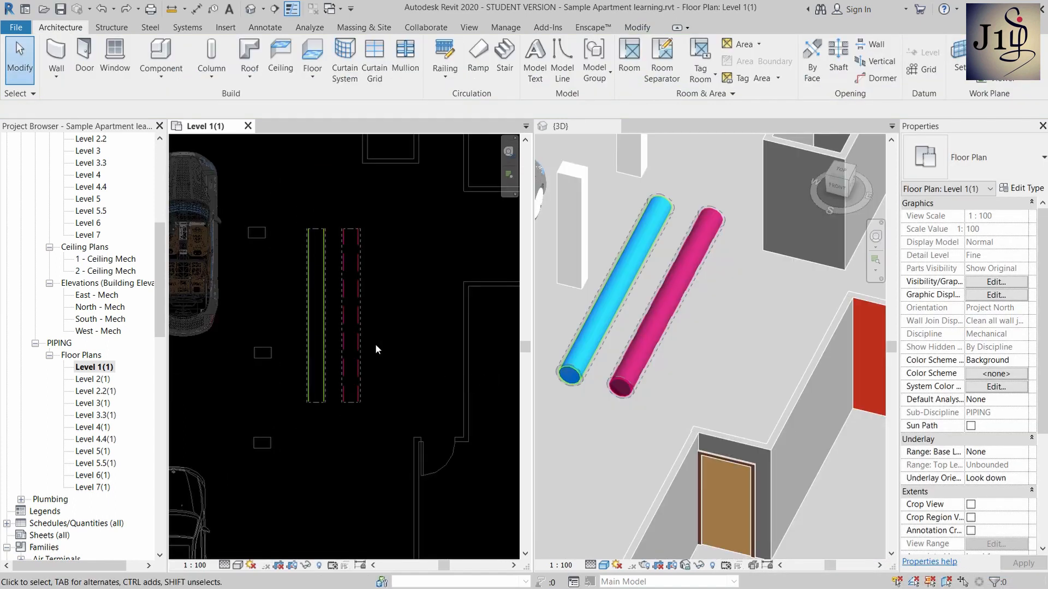
scroll(338, 335, down, 2)
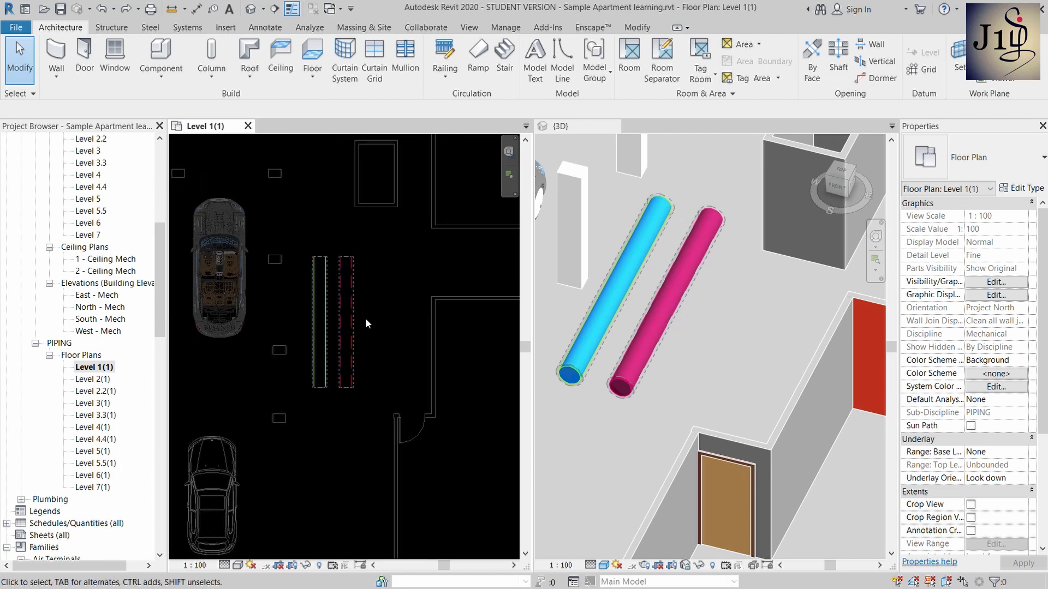
scroll(362, 318, up, 2)
click(350, 309)
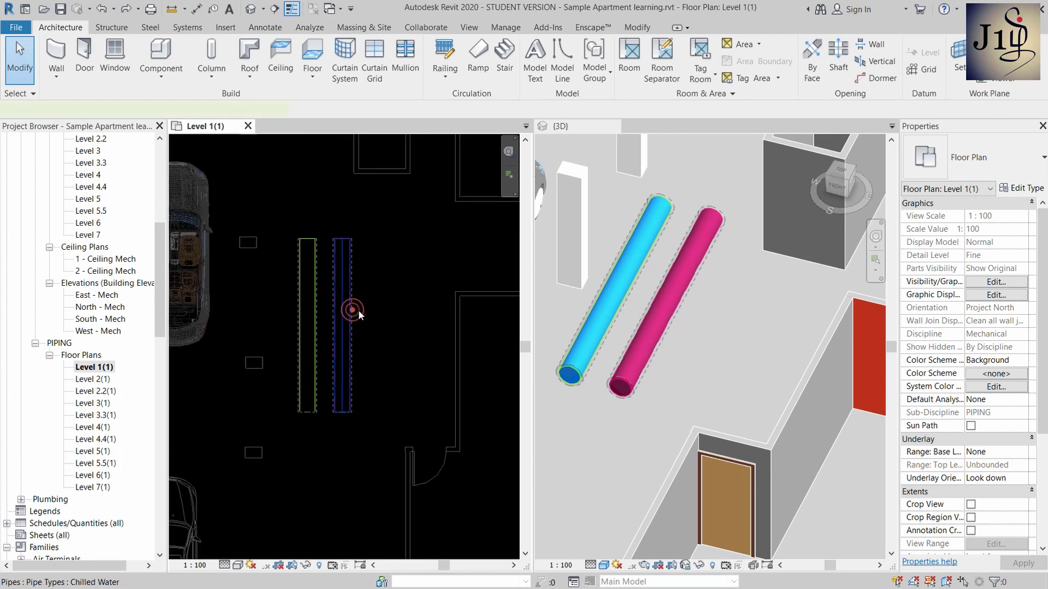
key(Escape)
scroll(633, 355, up, 1)
click(626, 373)
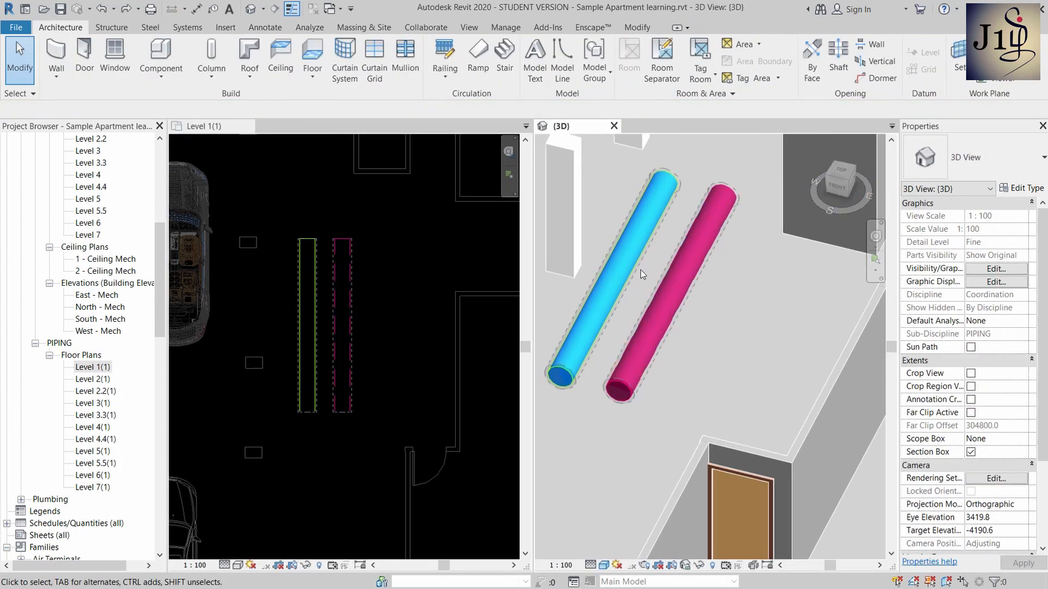
click(352, 311)
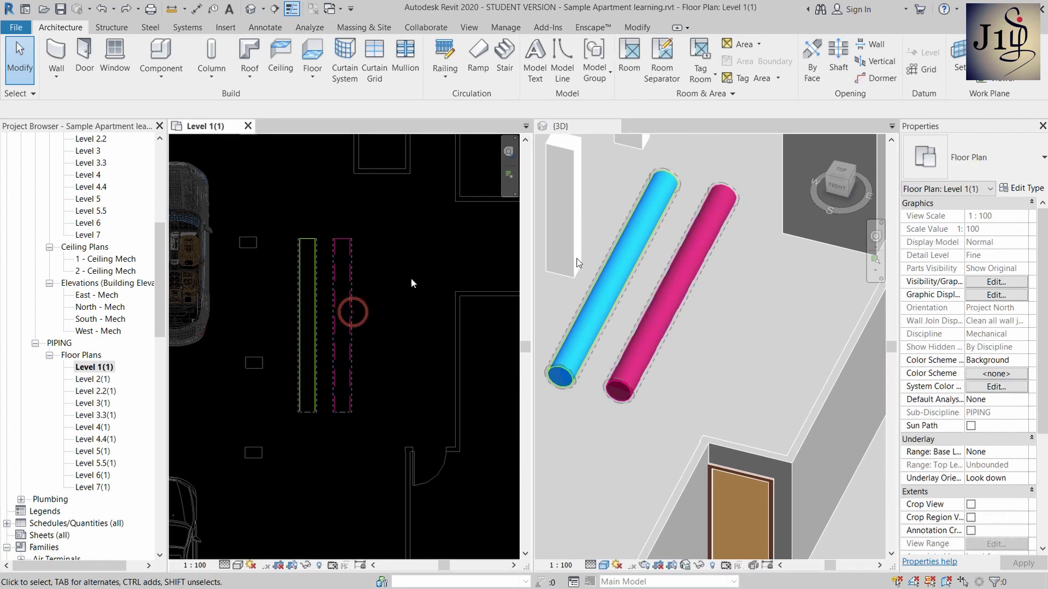
click(1020, 188)
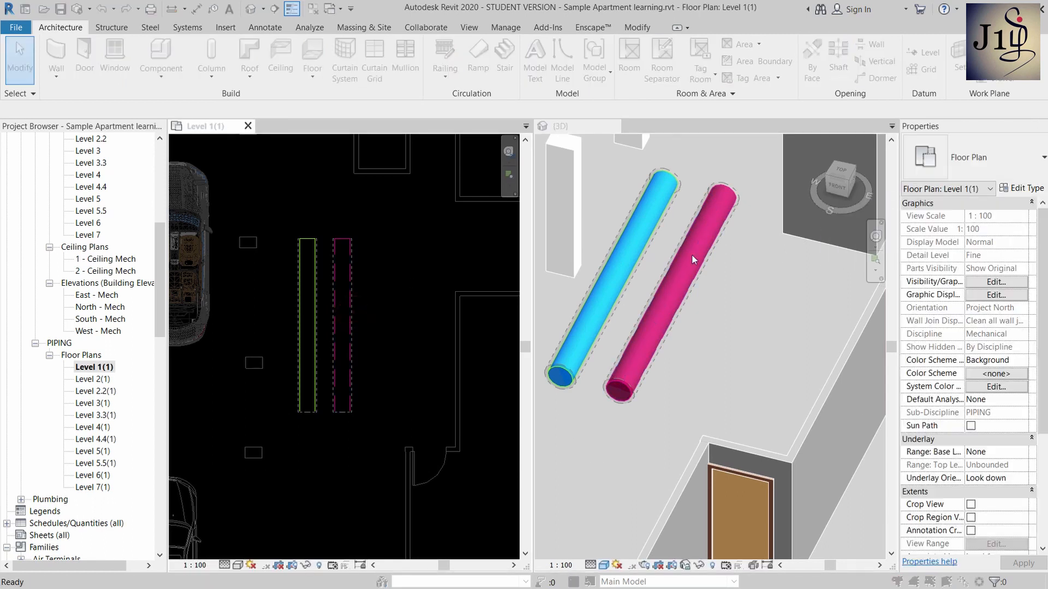
drag(715, 80, 420, 80)
key(Escape)
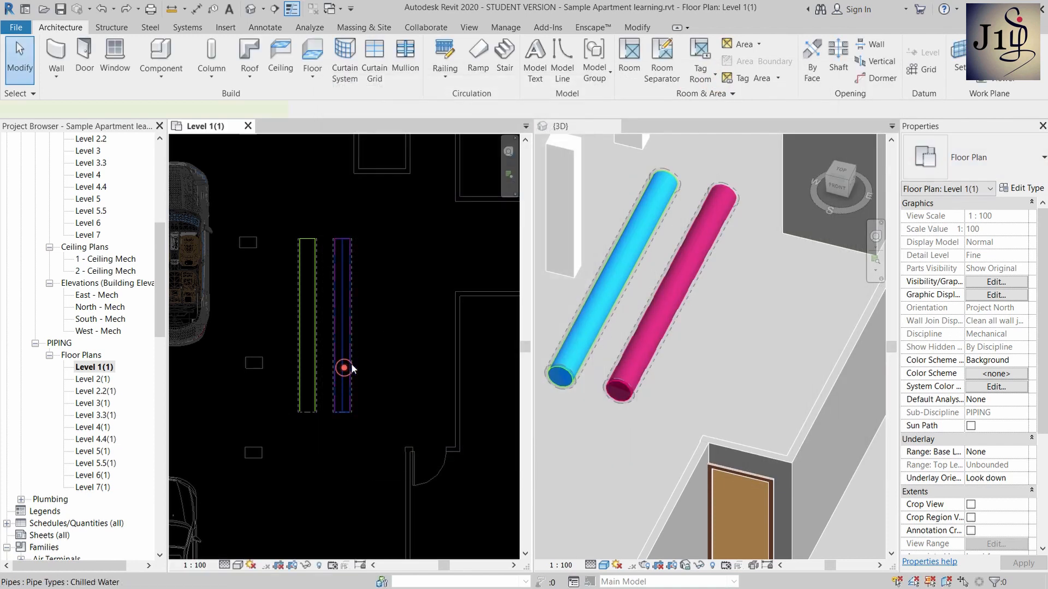
- Open the routing preferences of the magenta pipe's Chilled Water type and remove the M_Tee - Welded - Generic: Standard junction
click(349, 368)
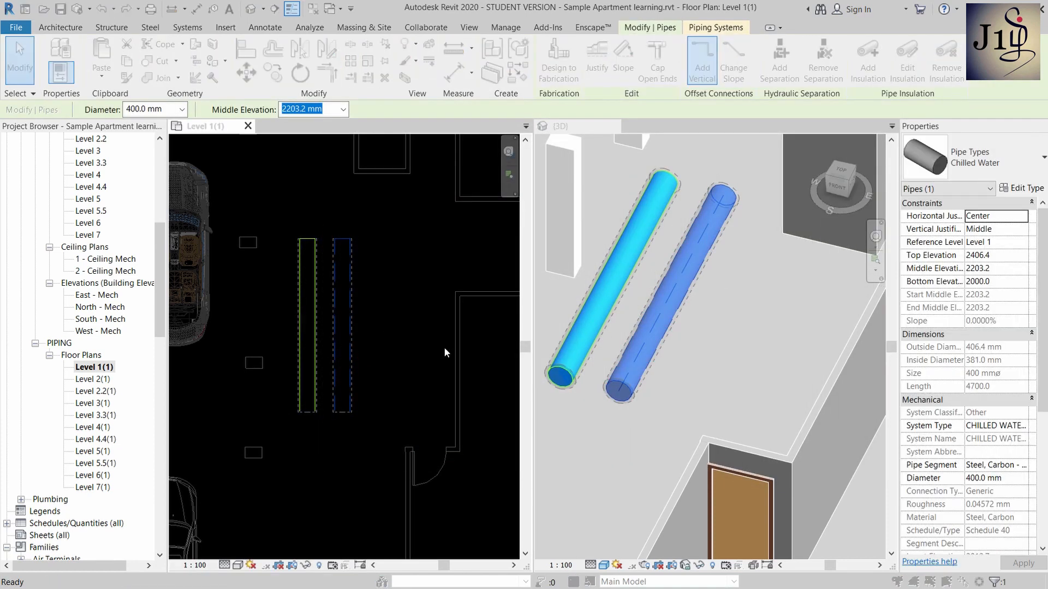
click(534, 210)
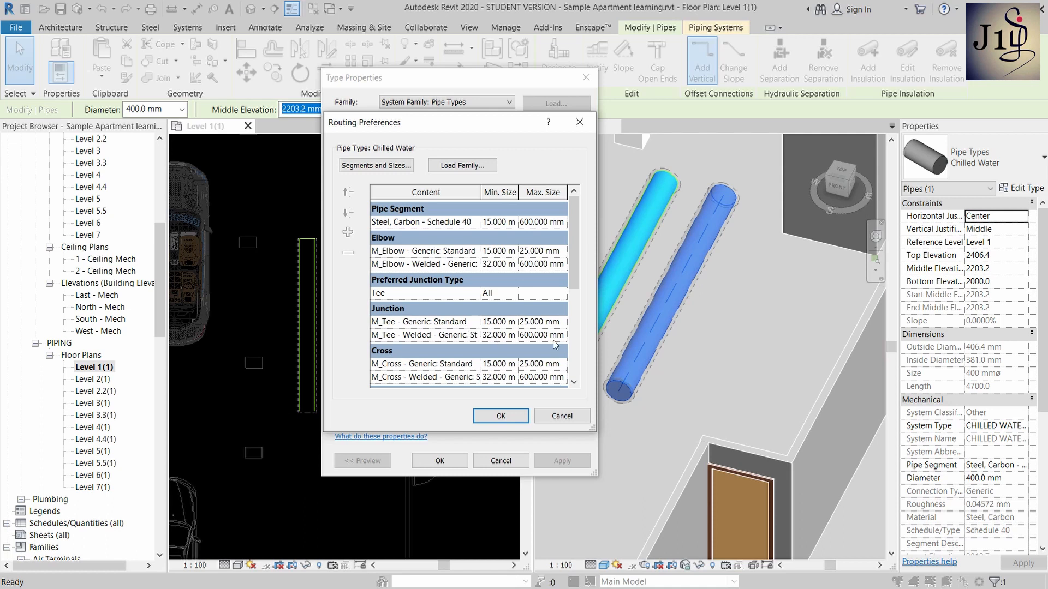
click(476, 339)
click(474, 336)
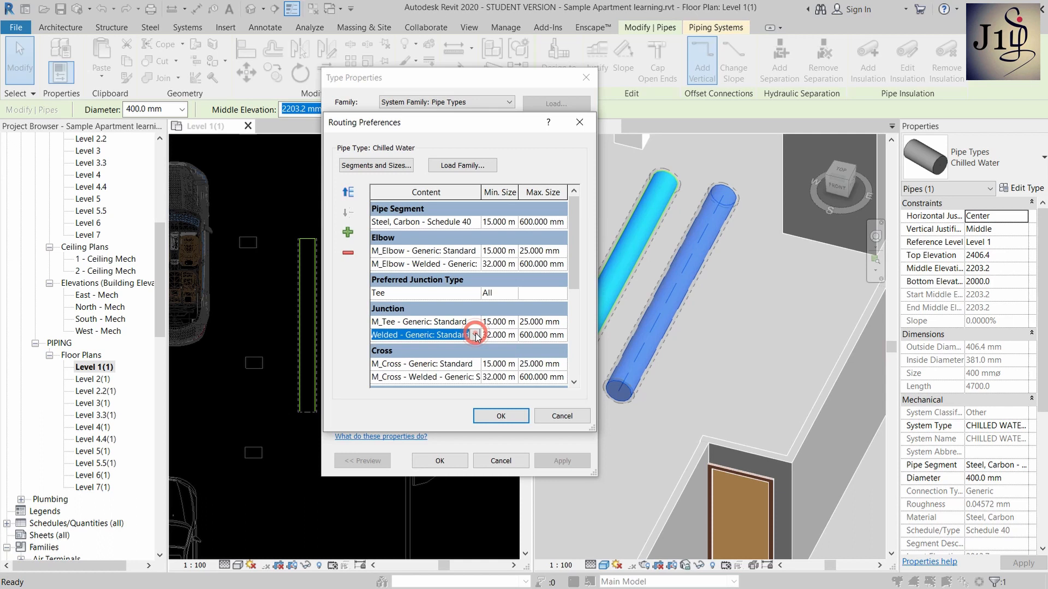
click(348, 252)
- Check which tee fittings are available for the Junction entry in the routing preferences
click(473, 323)
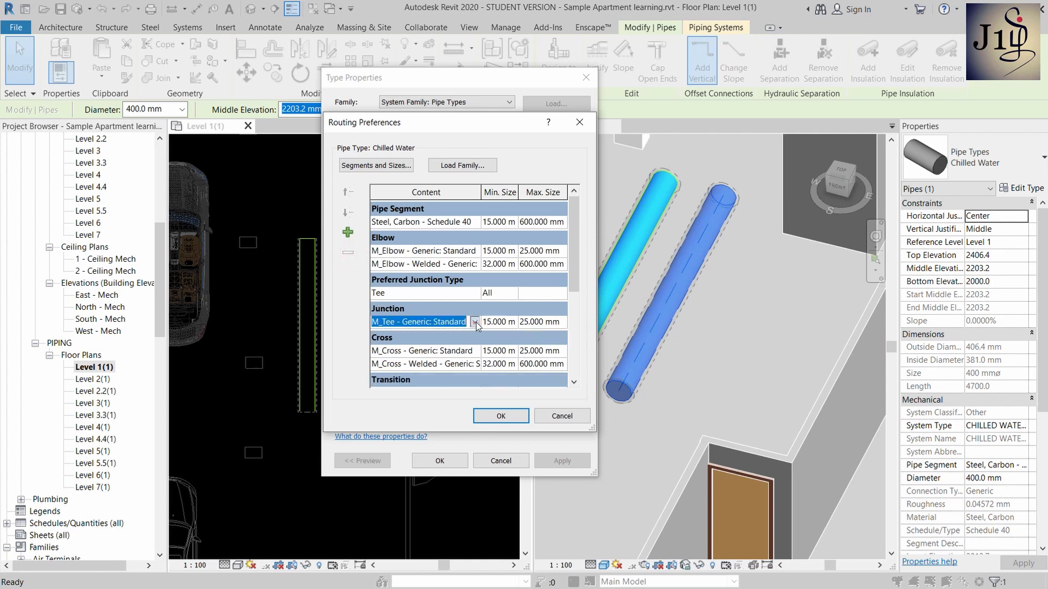
click(474, 322)
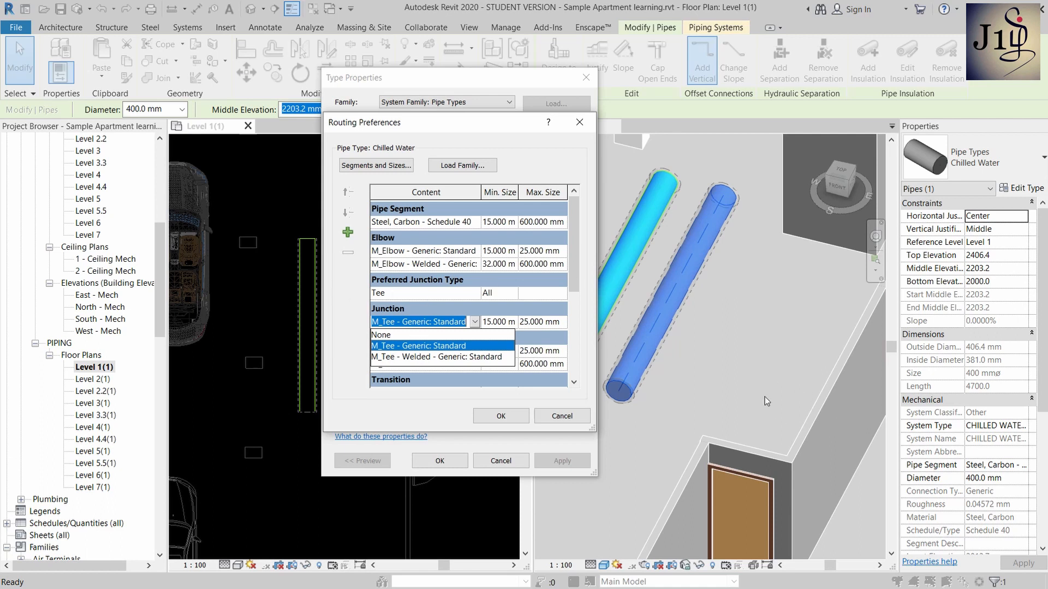
click(476, 322)
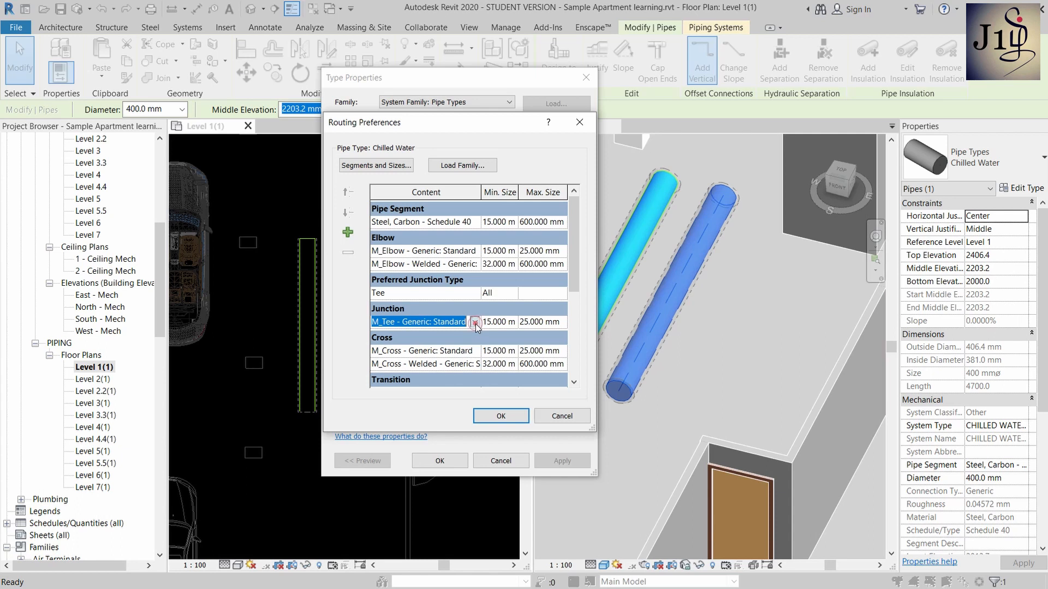
click(475, 322)
click(474, 322)
click(475, 323)
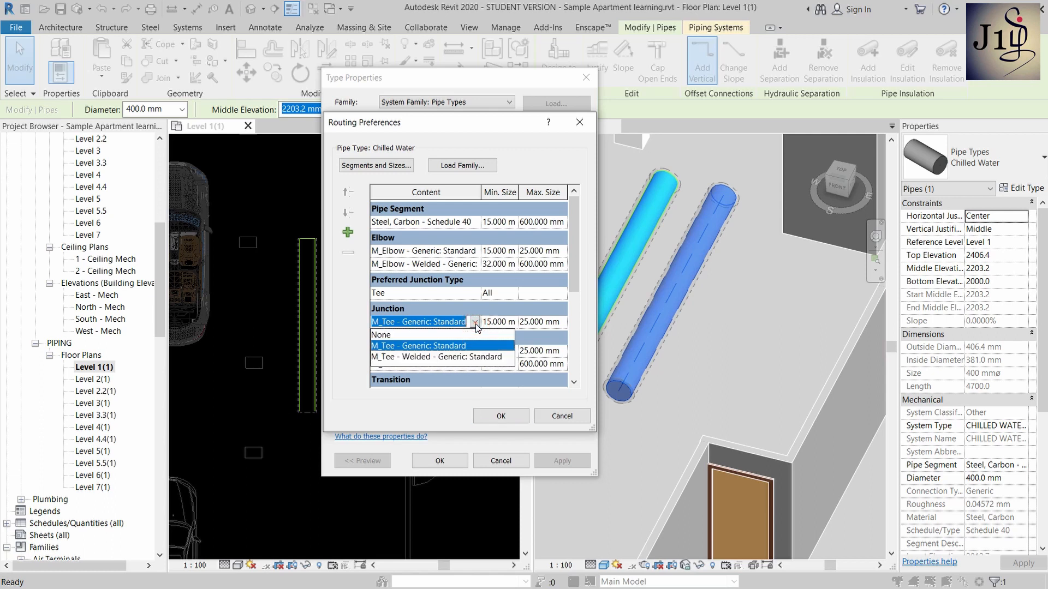
click(475, 323)
- Add two empty rows under Junction in the routing preferences
click(350, 233)
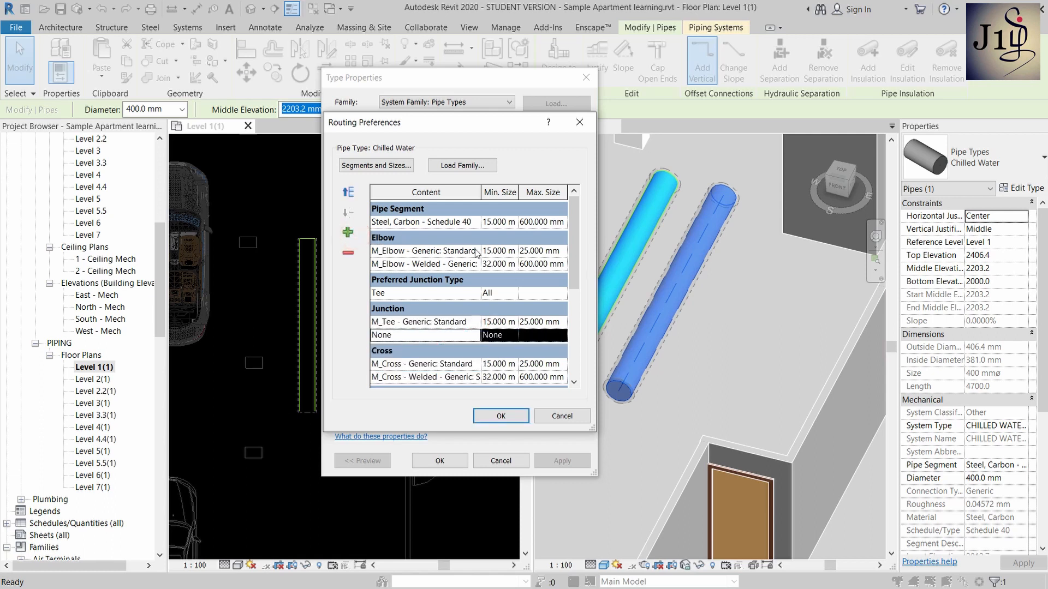
click(349, 232)
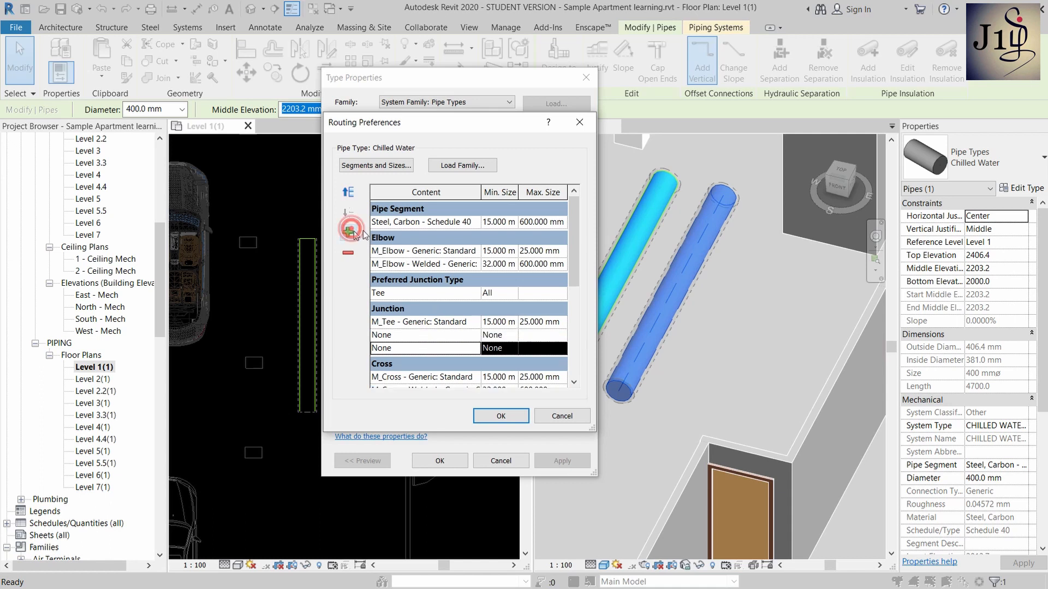
click(454, 334)
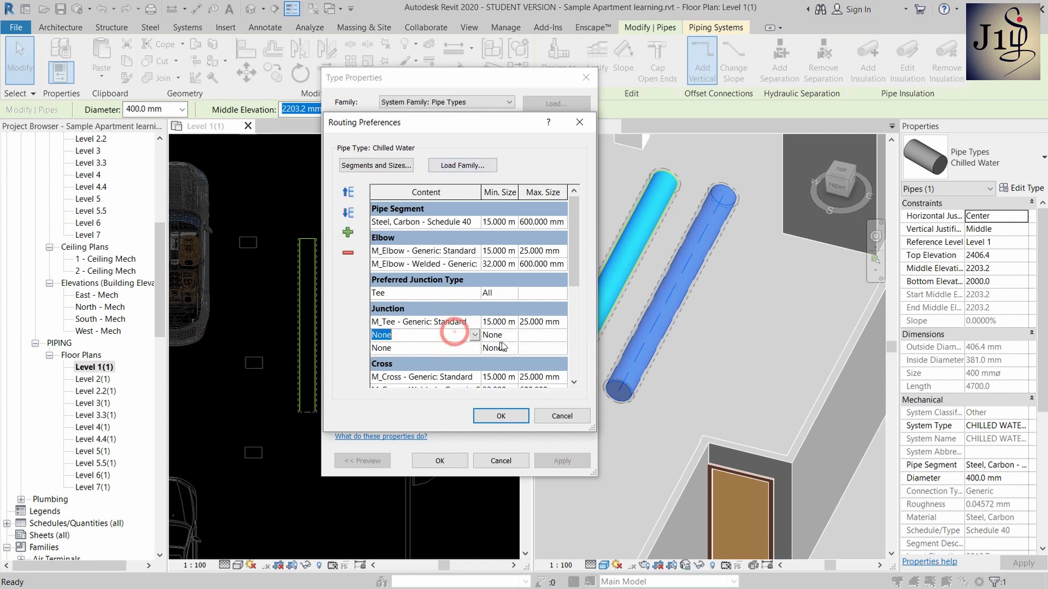
- Load the family Tee Branch Reduced - Threaded - MI.rfa from the PIPE ACCESSORIES folder
click(431, 166)
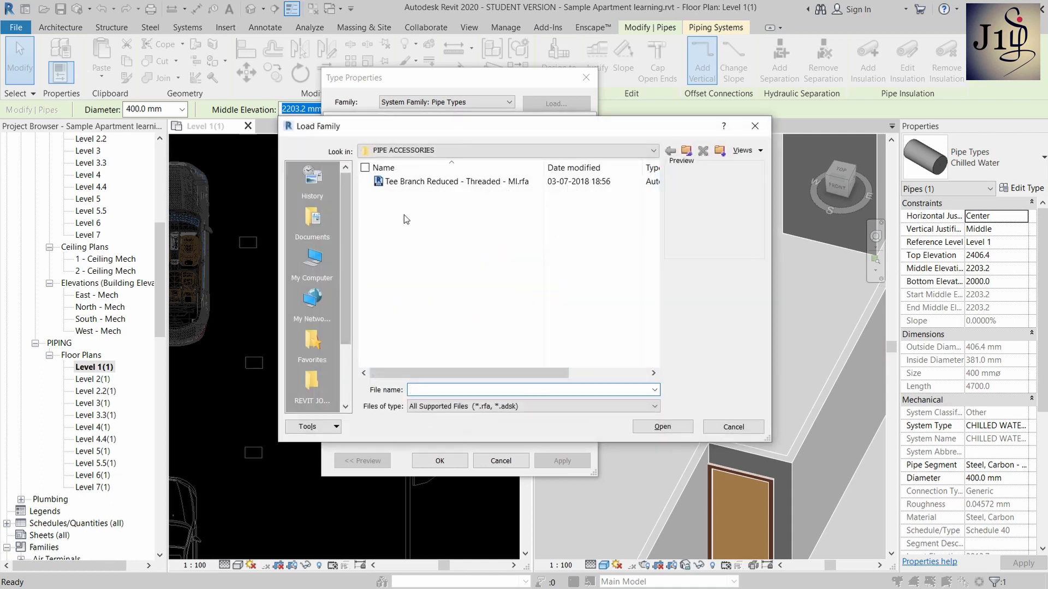
click(450, 181)
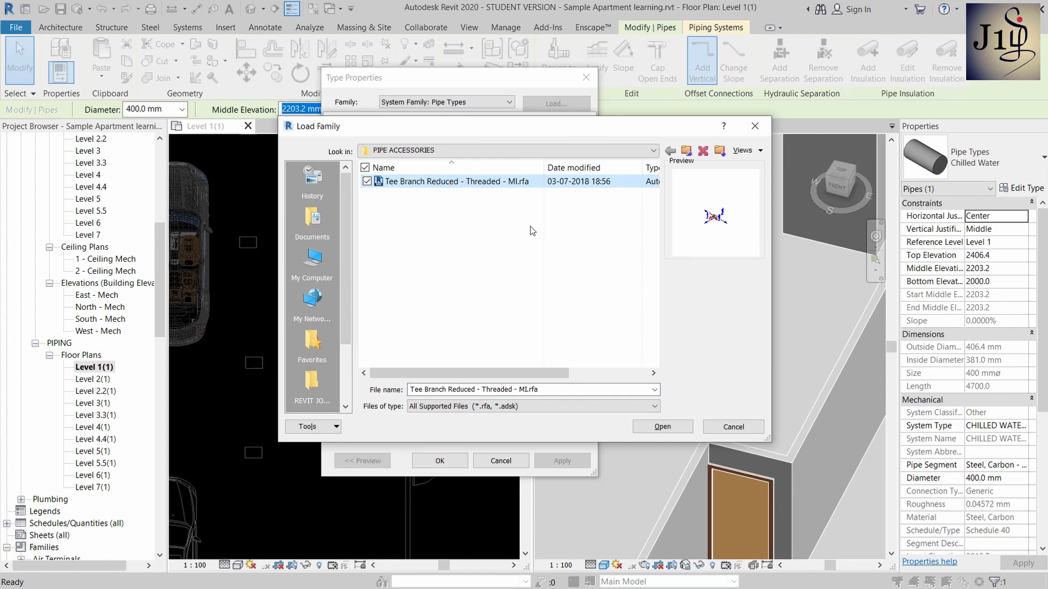
click(661, 427)
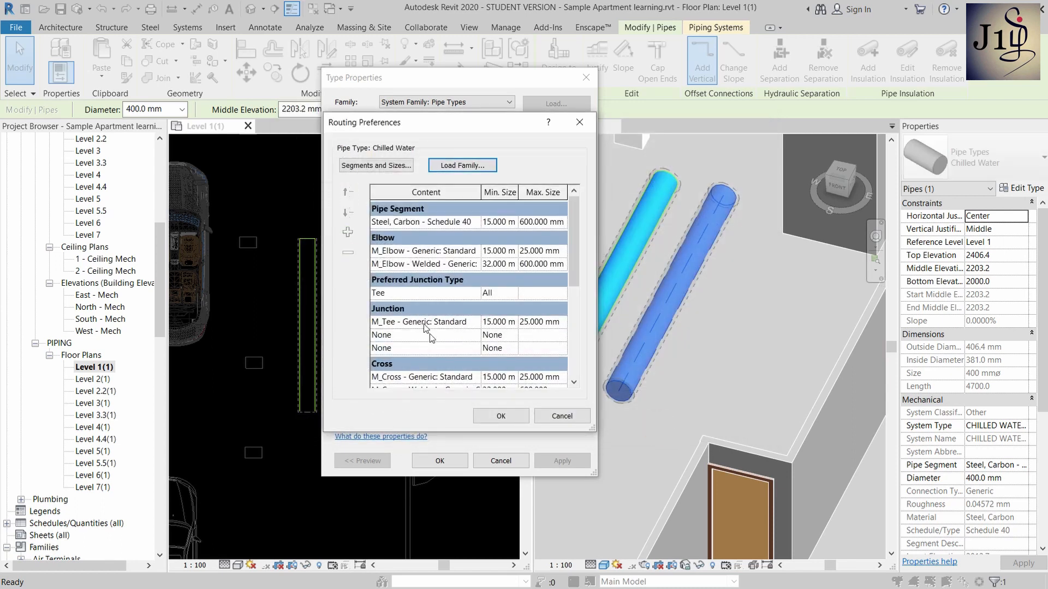
- Set the first junction fitting to Tee Branch Reduced - Threaded - MI: Standard with a maximum size of 600 mm
double_click(473, 322)
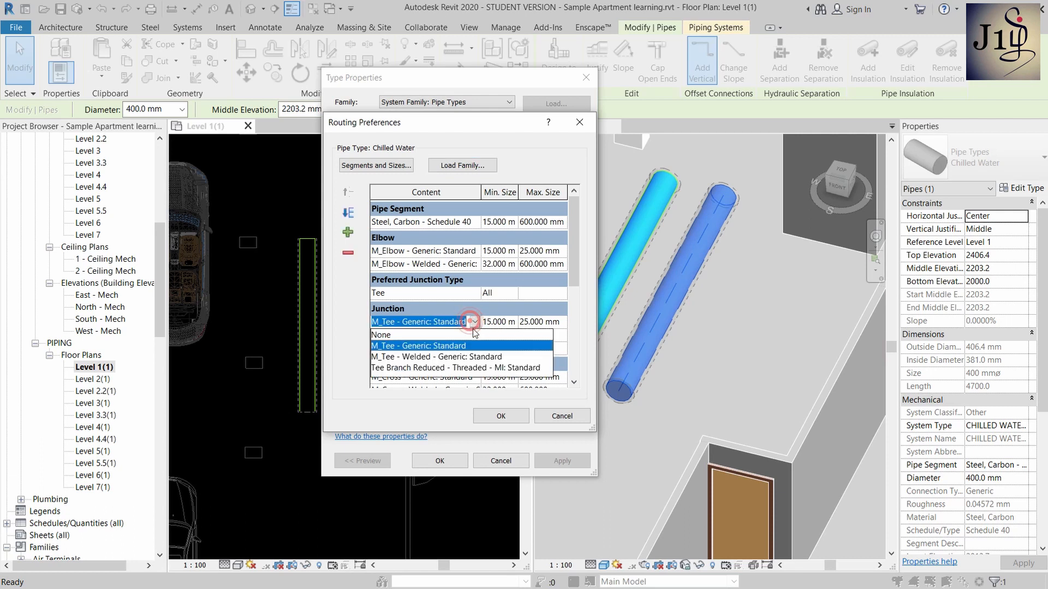
click(448, 368)
click(557, 328)
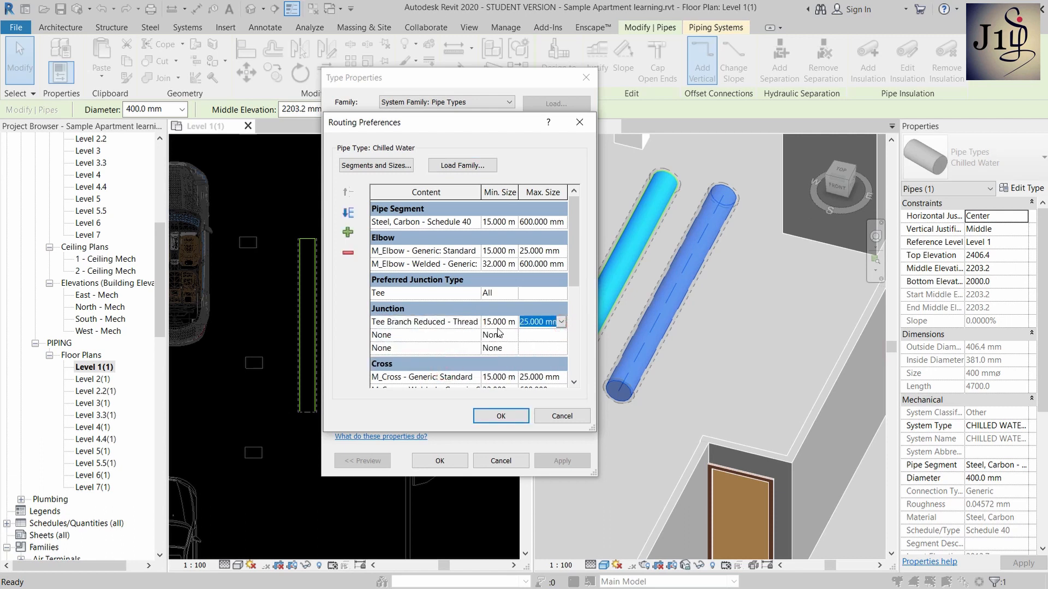
click(561, 321)
scroll(540, 385, down, 3)
scroll(540, 385, down, 2)
click(540, 384)
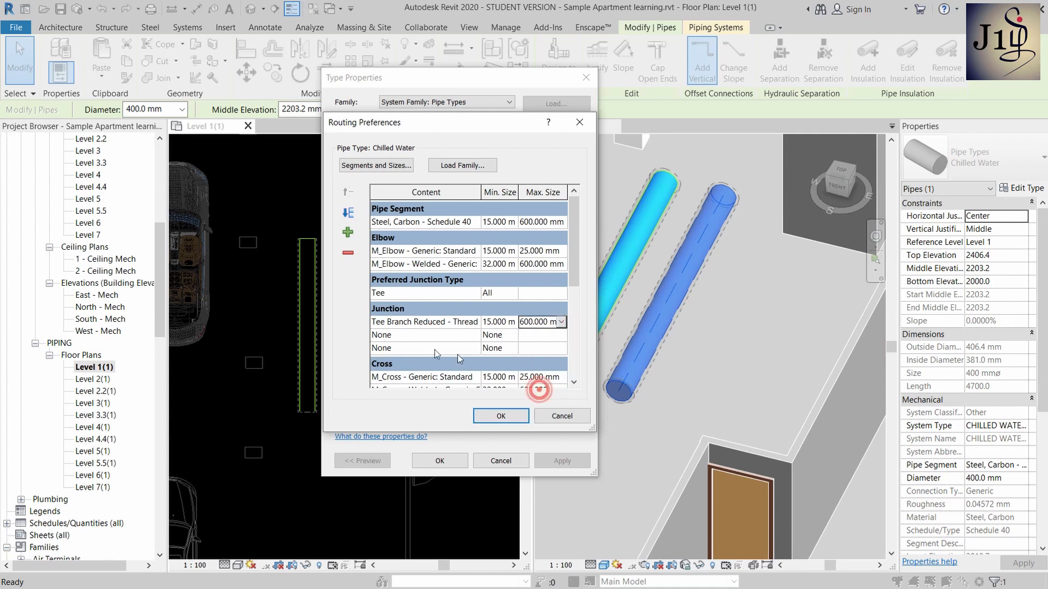
- Remove the two empty None rows from the Junction section
click(407, 335)
click(348, 252)
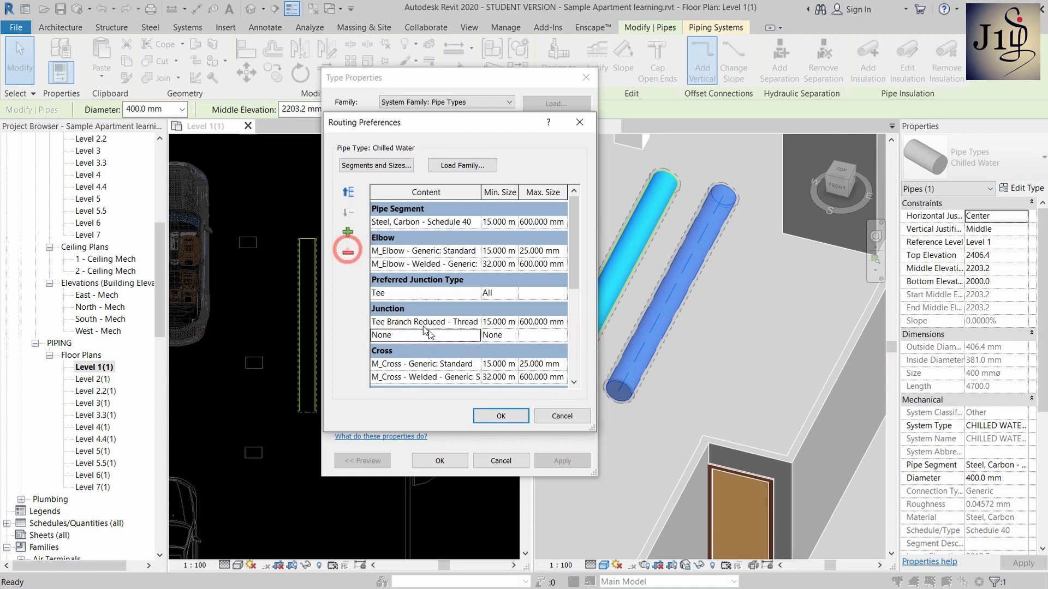
click(431, 335)
click(348, 252)
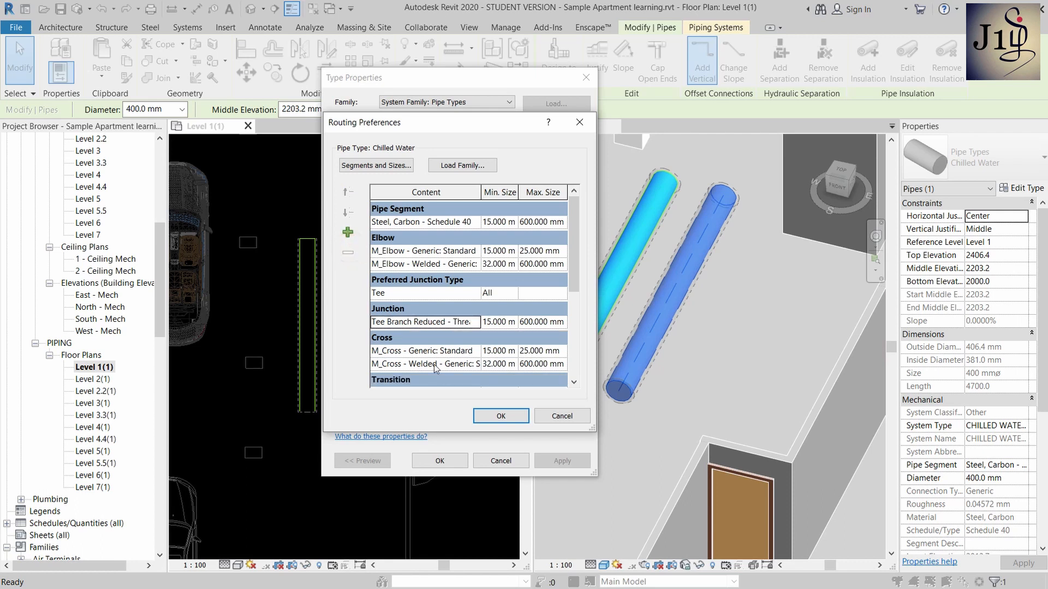
- Accept the routing preferences and apply the changes to the Chilled Water pipe type
click(509, 417)
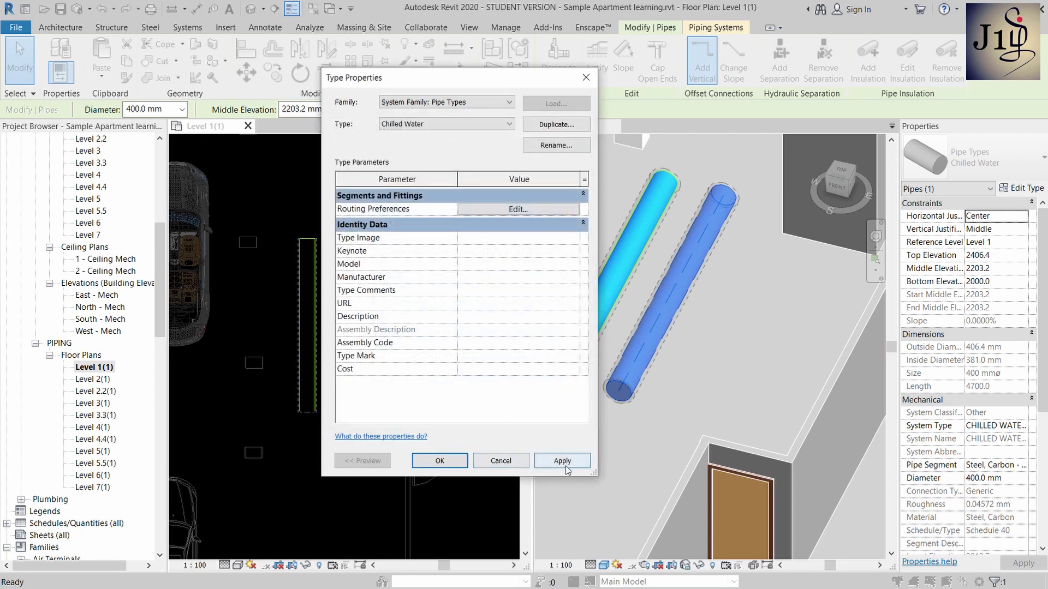
click(562, 461)
click(439, 461)
scroll(705, 391, down, 1)
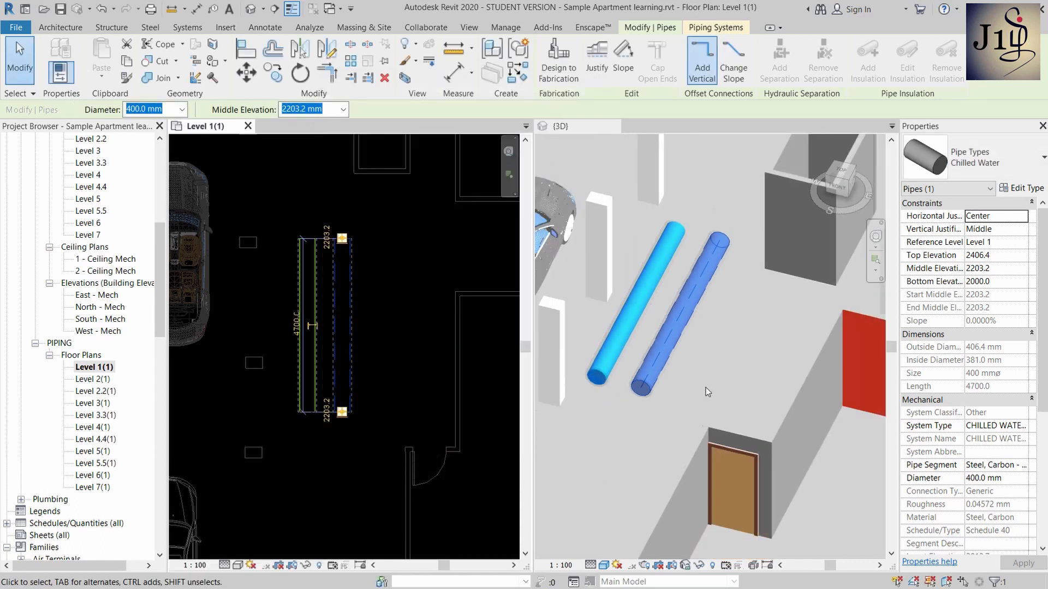
click(705, 387)
shift+middle_drag(706, 388, 708, 414)
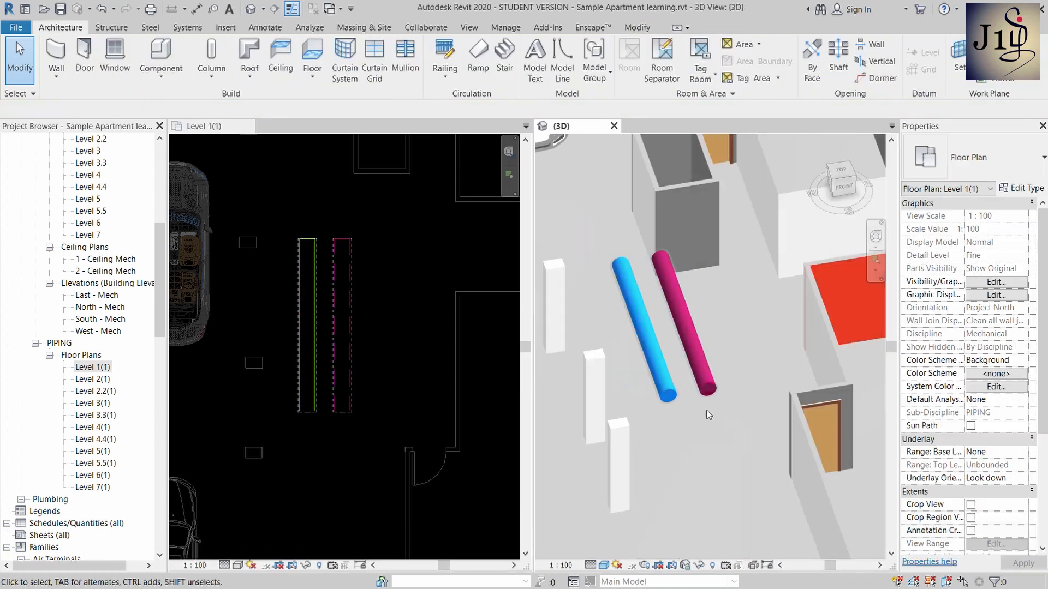
scroll(345, 332, down, 1)
- Try a 50 mm branch pipe at 2203.2 mm middle elevation off the 400 mm chilled water pipe, and undo it
click(346, 339)
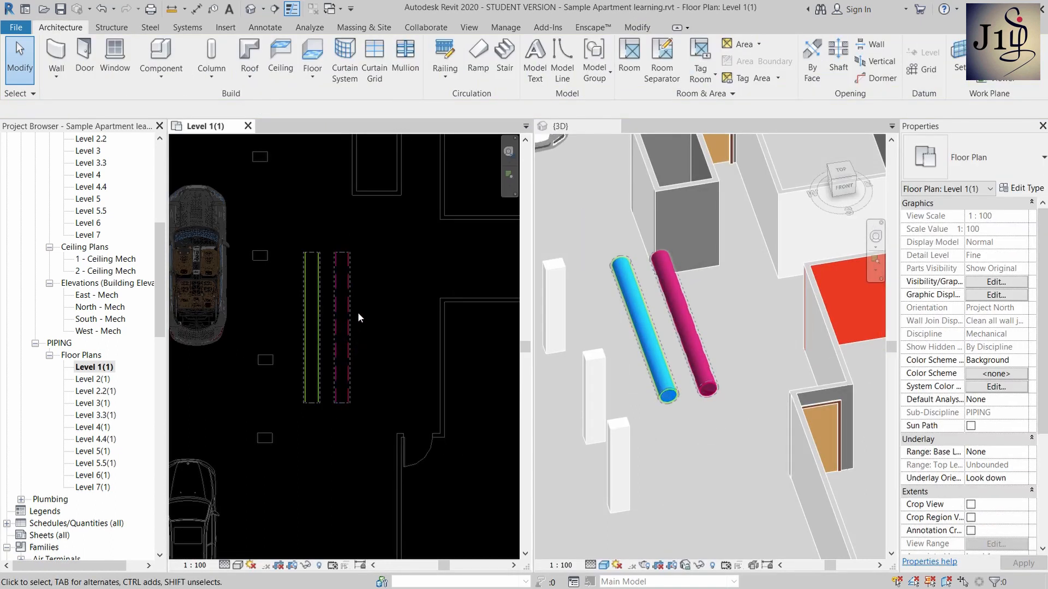
scroll(349, 325, up, 1)
click(350, 325)
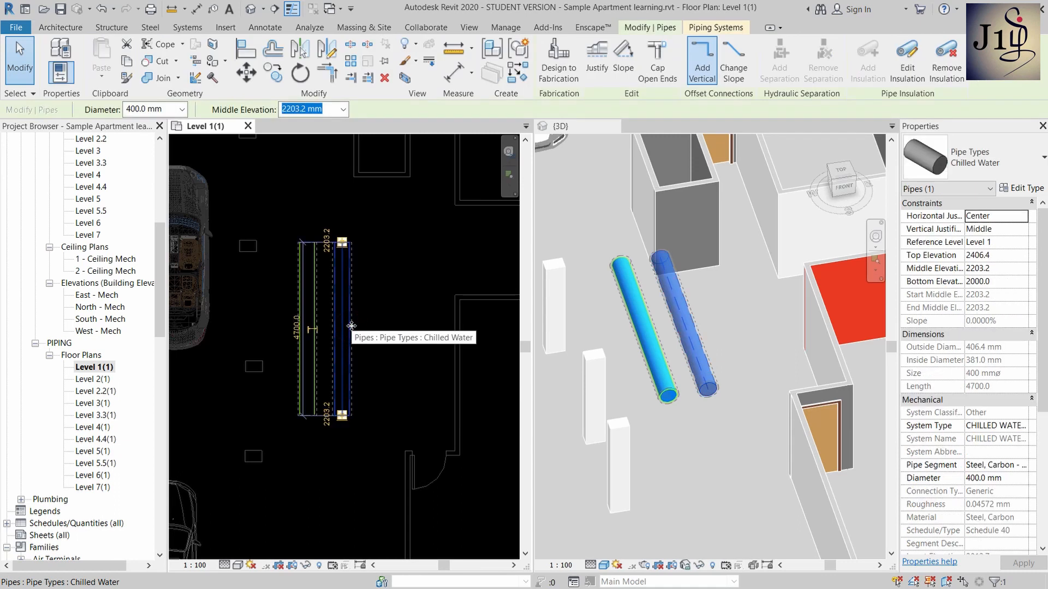
key(c)
key(s)
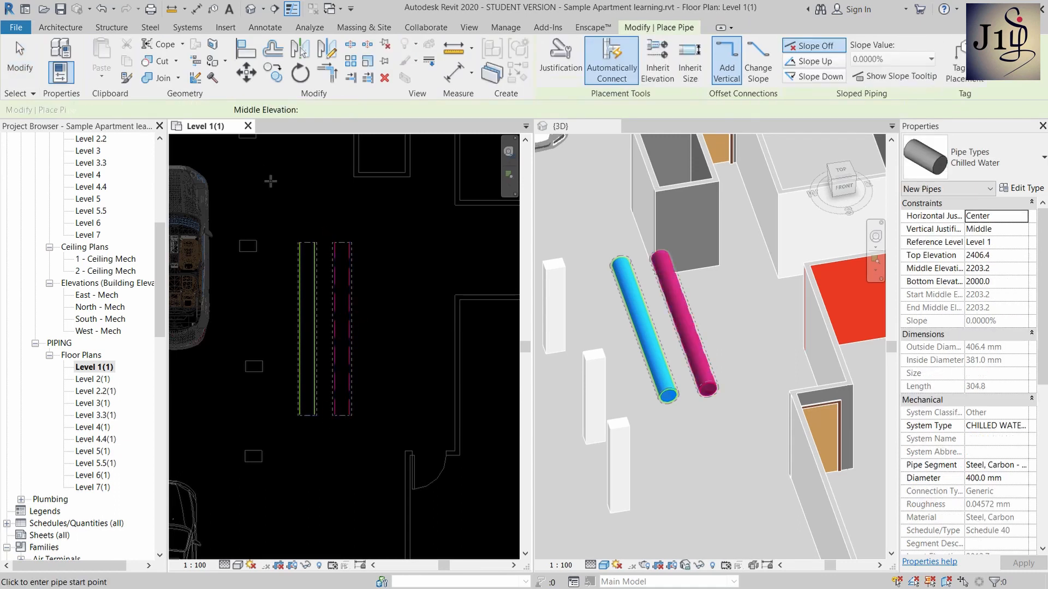
double_click(192, 106)
text(50)
key(Return)
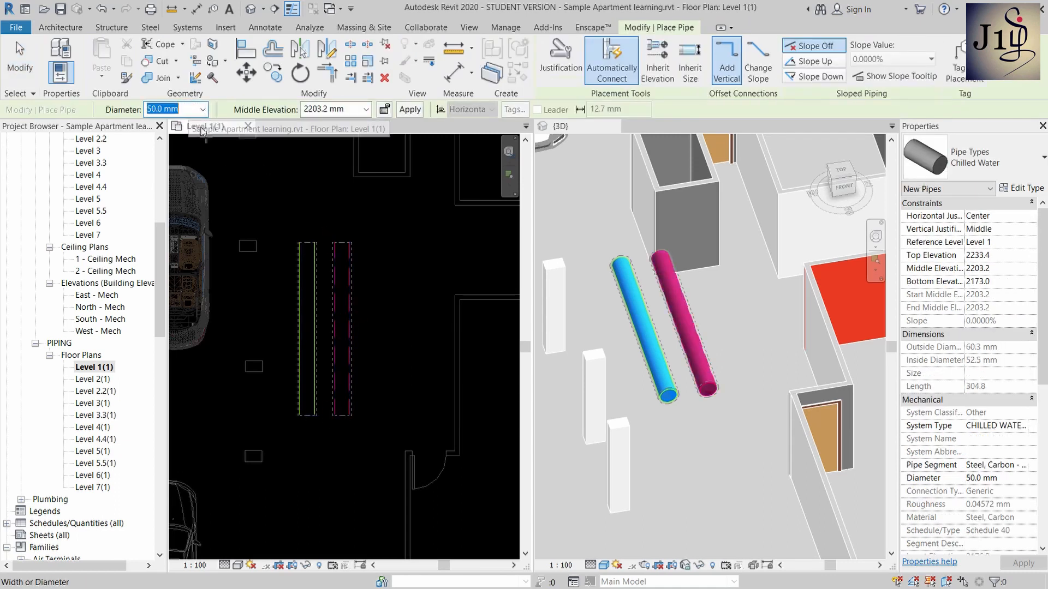
scroll(321, 317, up, 1)
click(342, 312)
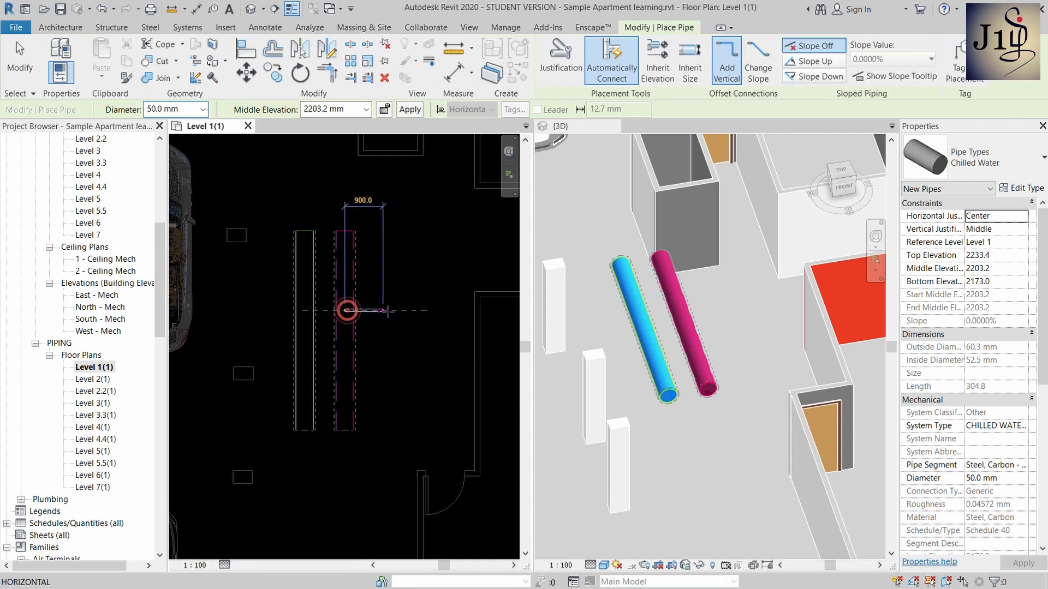
click(413, 311)
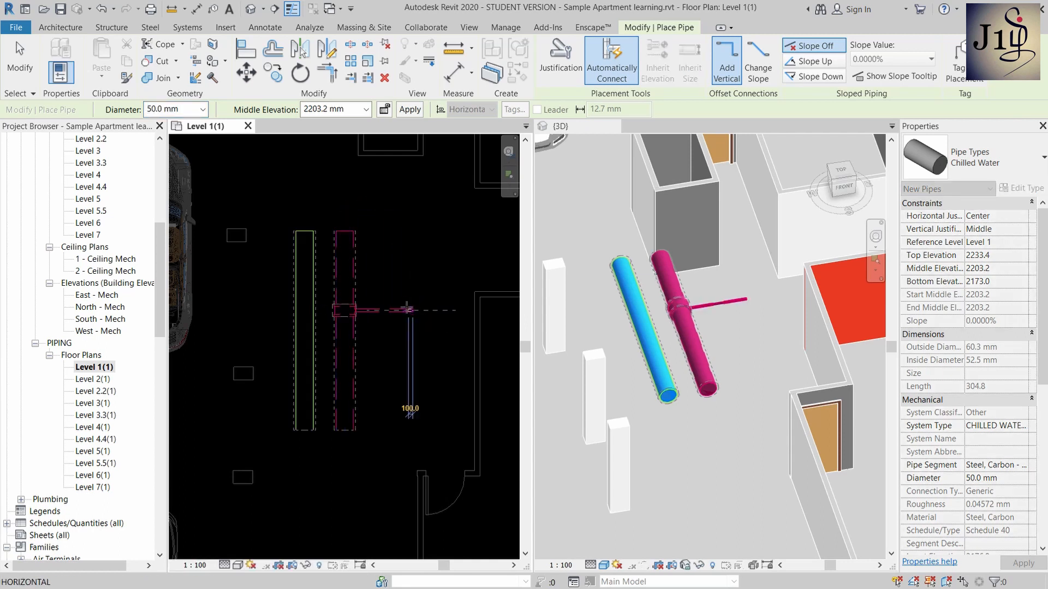
key(Escape)
key(Escape)
scroll(359, 319, up, 2)
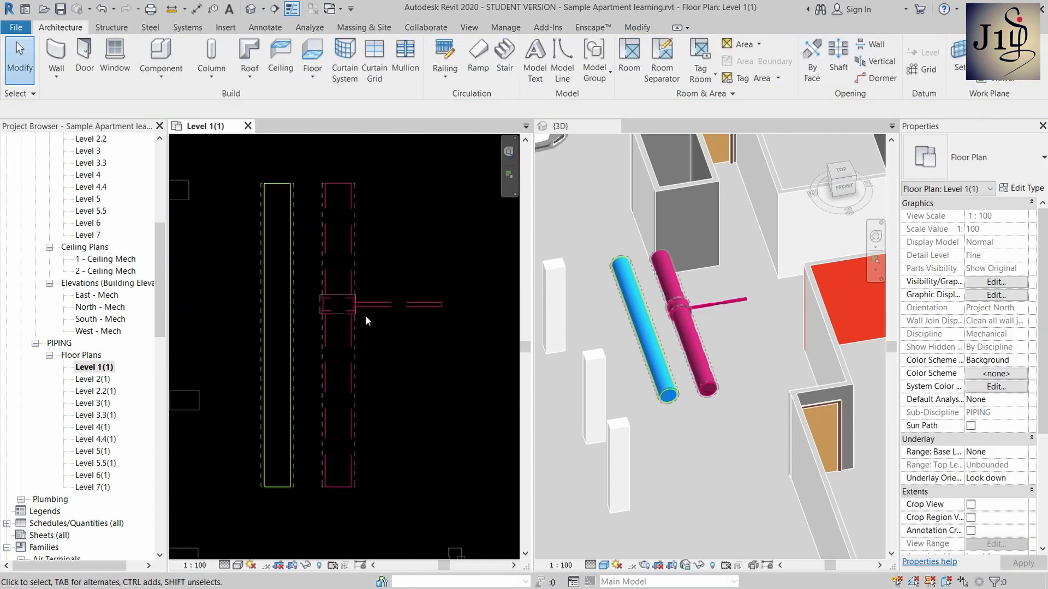
key(ctrl+z)
scroll(382, 321, down, 3)
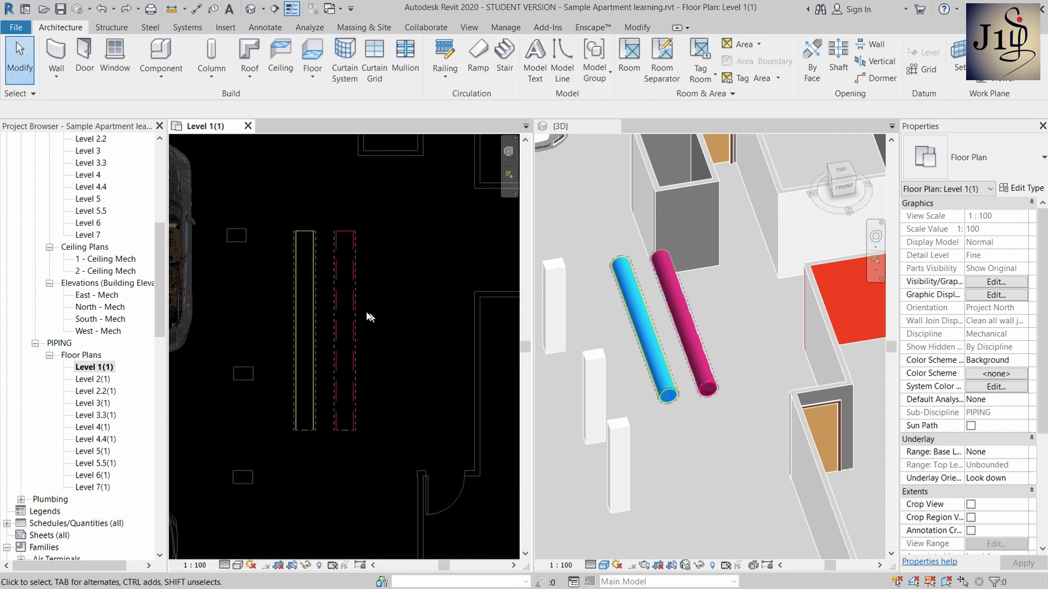
- Draw a 50 mm branch pipe at 1400 mm middle elevation from the centreline of the 400 mm chilled water pipe outward
click(354, 325)
key(c)
key(s)
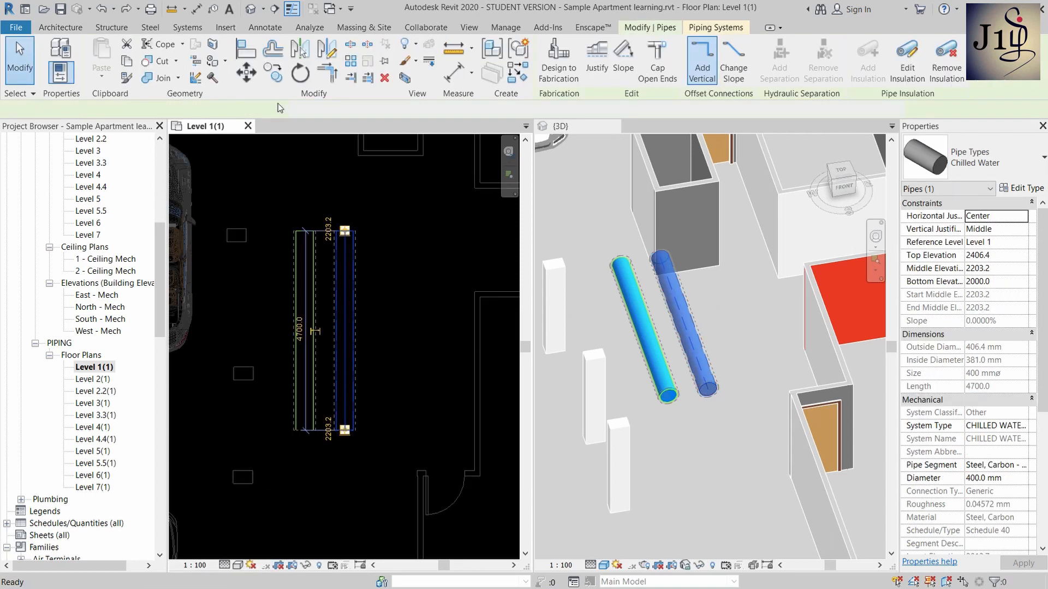
click(327, 109)
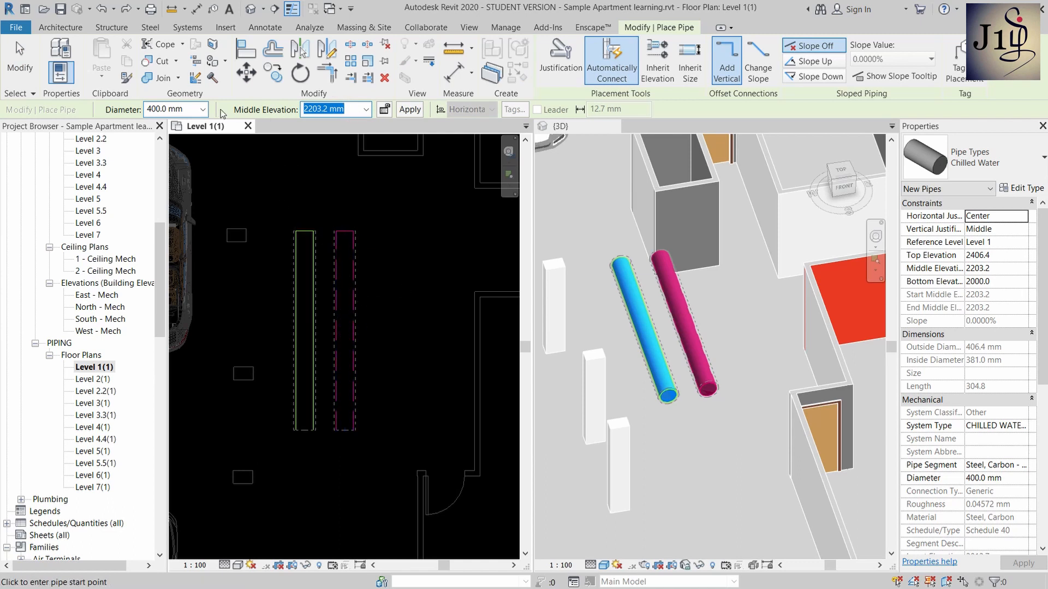
triple_click(189, 110)
text(50)
key(Return)
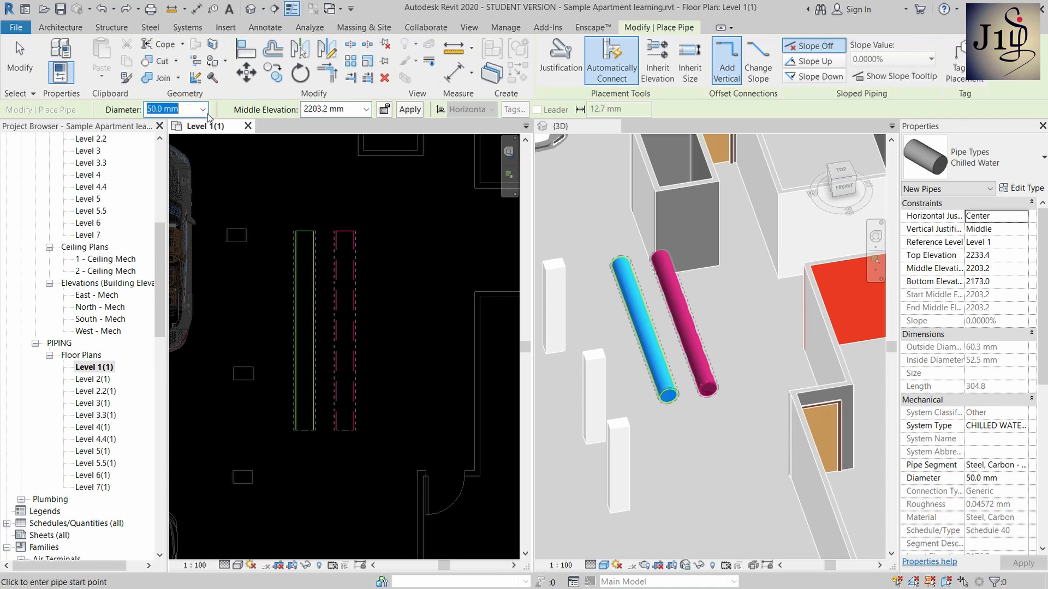
click(338, 109)
text(1400)
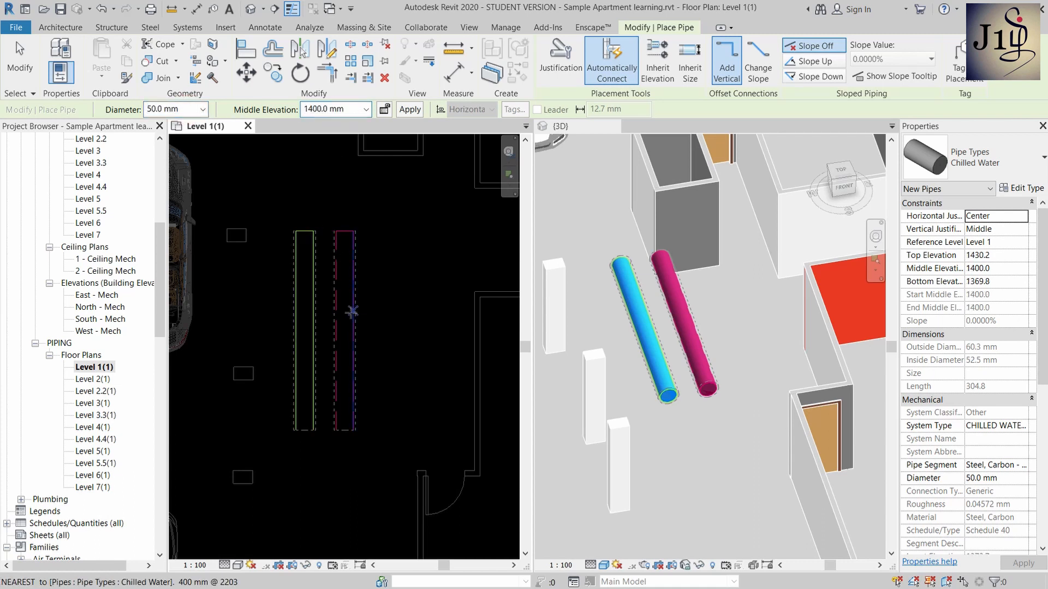
click(344, 315)
click(400, 315)
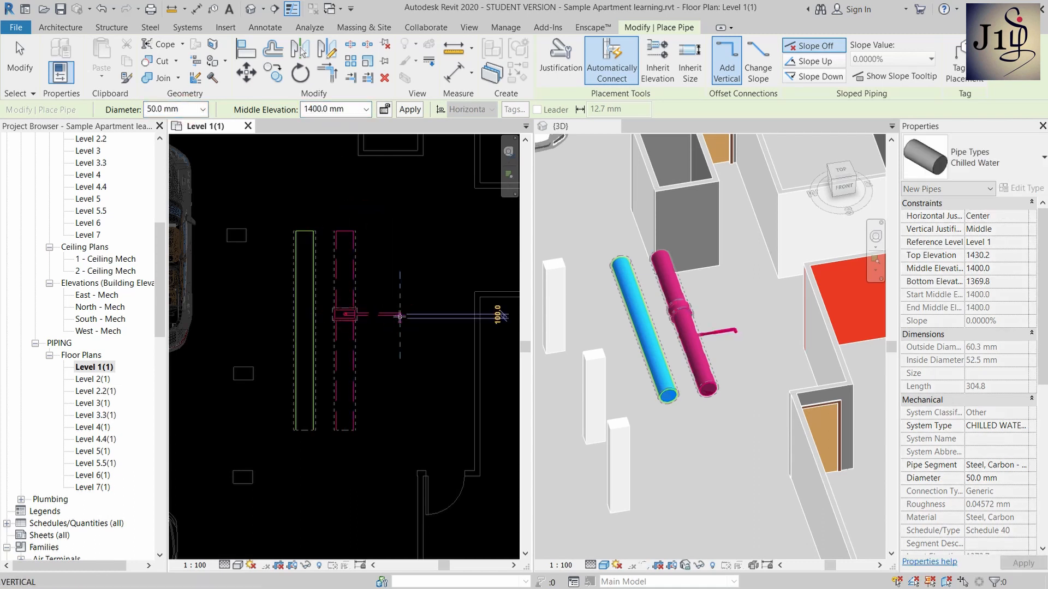
key(Escape)
key(Escape)
- Examine the reduced tee, the vertical drop and the 50 mm branch pipe from several sides in the 3D view
scroll(351, 320, up, 2)
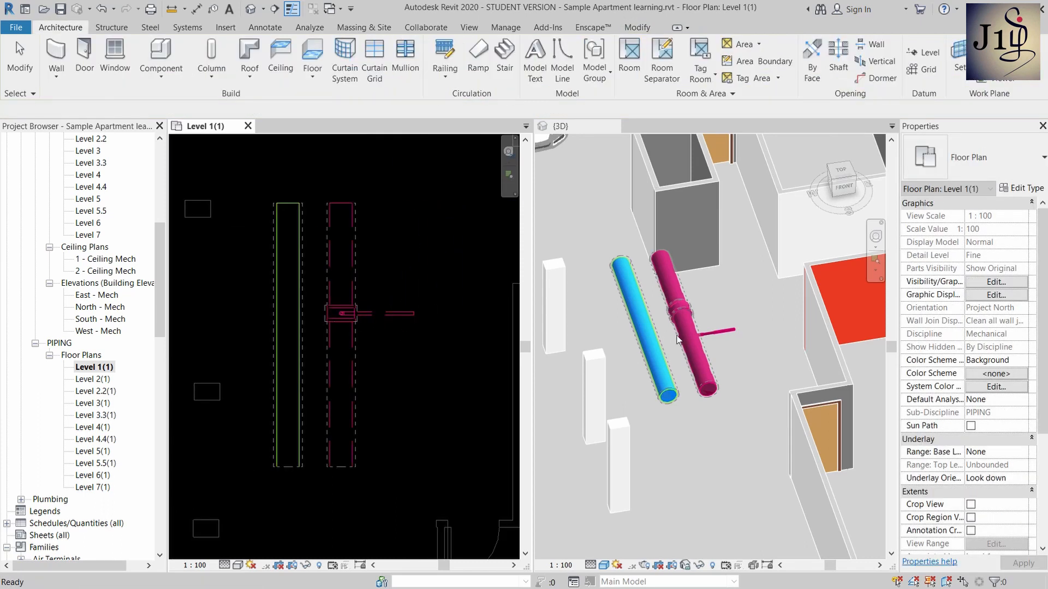
scroll(687, 315, up, 1)
shift+middle_drag(712, 378, 686, 348)
scroll(699, 335, up, 4)
scroll(682, 305, down, 2)
scroll(693, 327, down, 6)
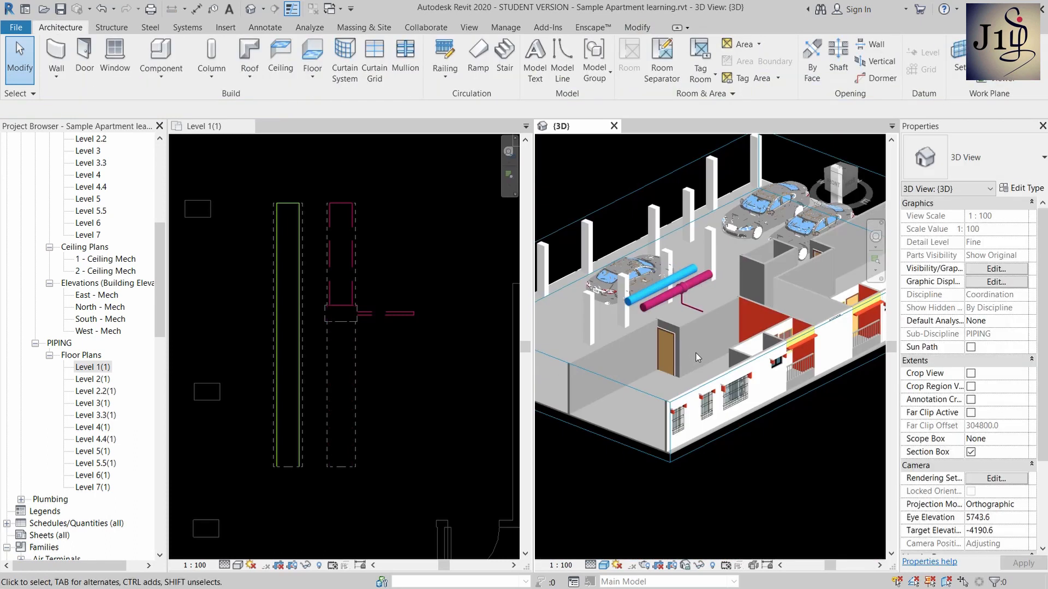
click(735, 381)
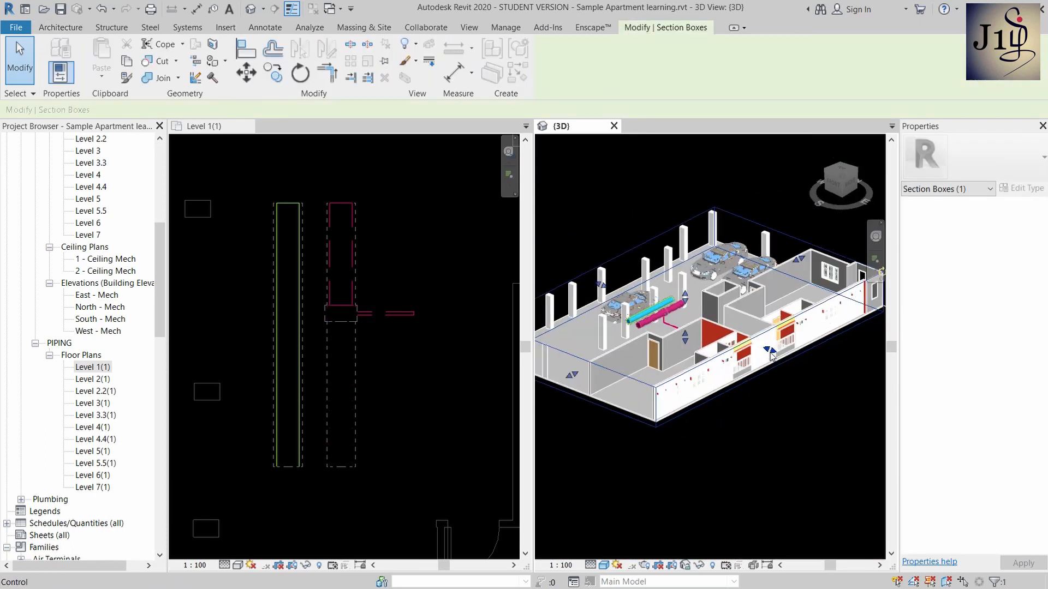
scroll(669, 320, up, 4)
shift+middle_drag(669, 319, 630, 295)
key(Escape)
scroll(633, 291, up, 4)
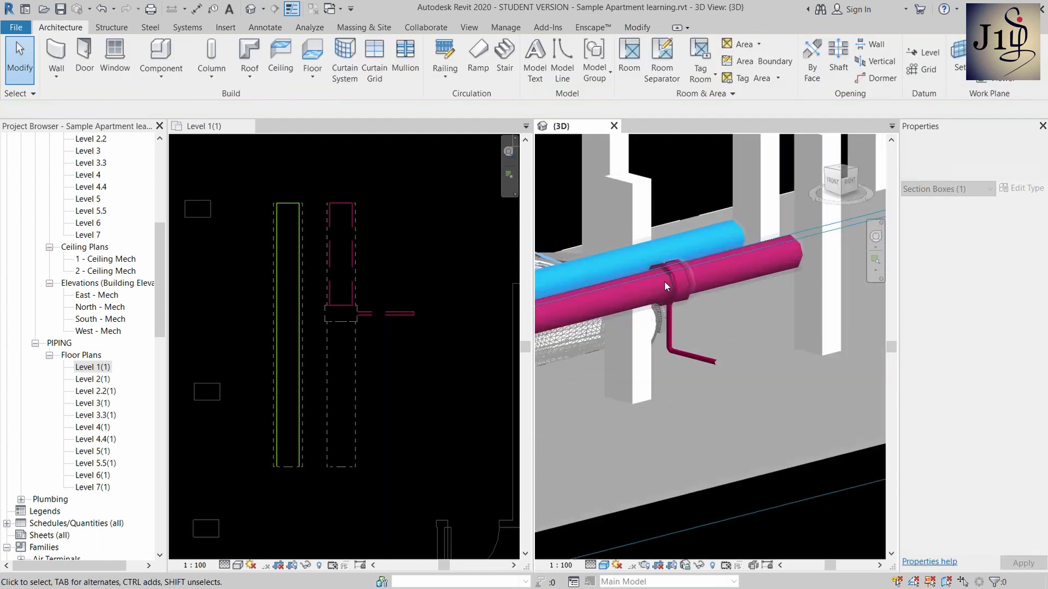
shift+middle_drag(700, 326, 653, 350)
scroll(611, 315, up, 1)
click(630, 377)
key(Escape)
click(619, 266)
key(Escape)
click(637, 370)
key(Escape)
click(649, 289)
shift+middle_drag(671, 230, 695, 279)
key(Escape)
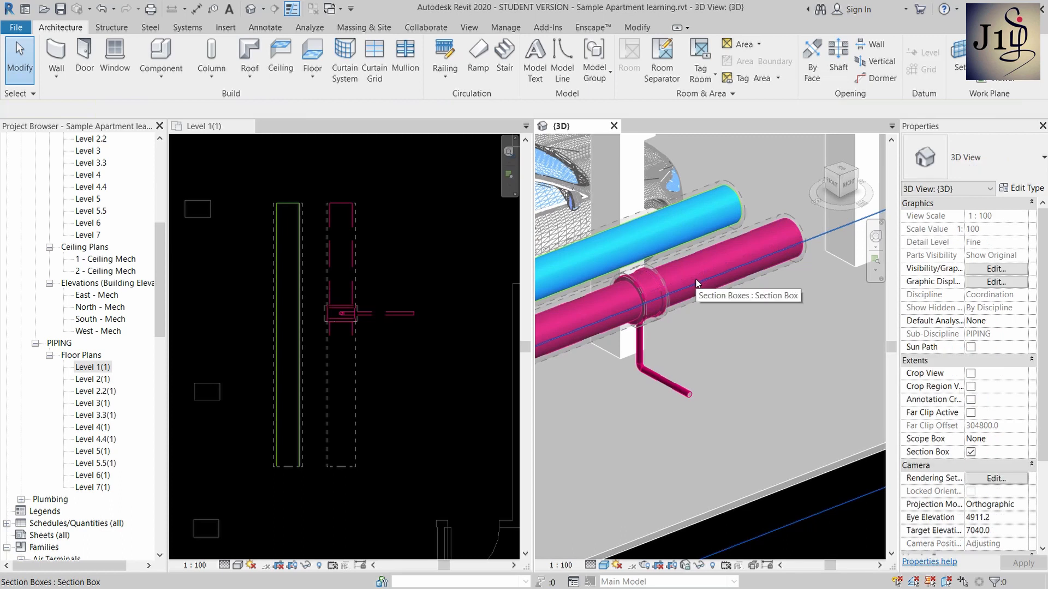
shift+middle_drag(712, 317, 643, 290)
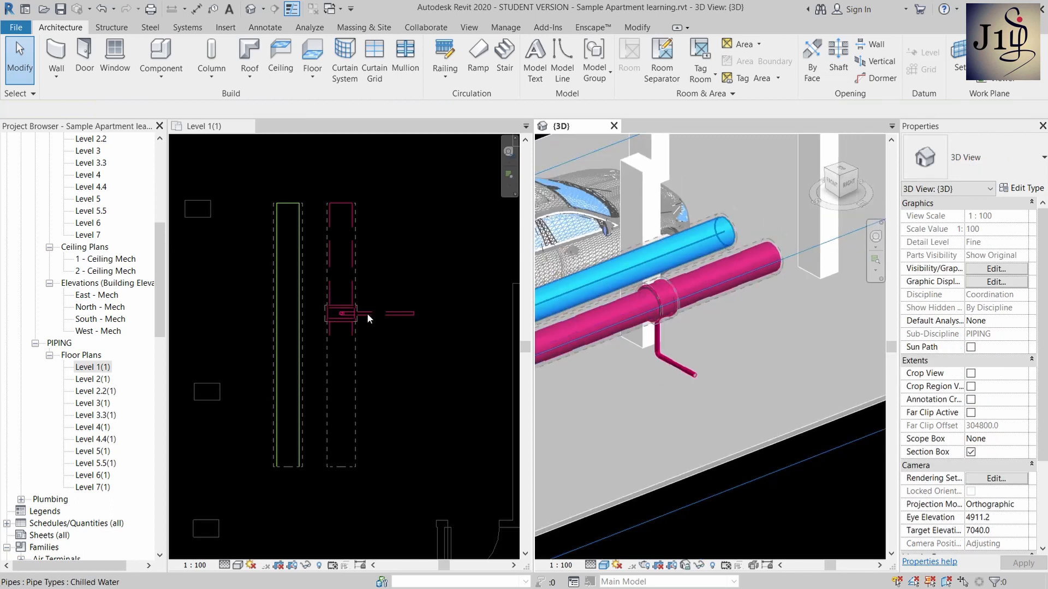
- Change the junction fitting in the Chilled Water routing preferences to M_Tee - Generic: Standard and apply it
scroll(364, 315, up, 1)
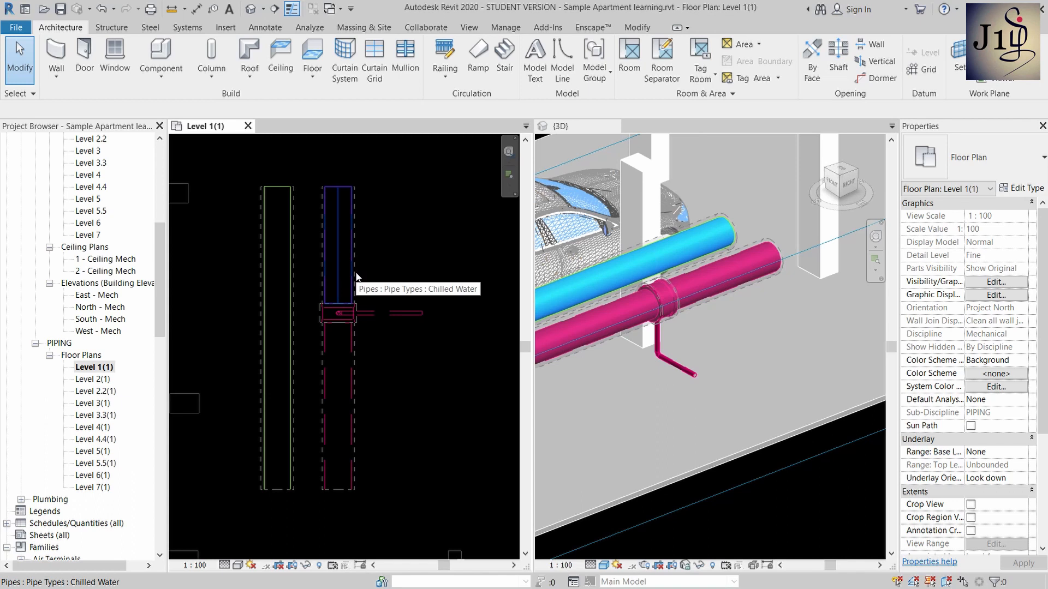
click(355, 276)
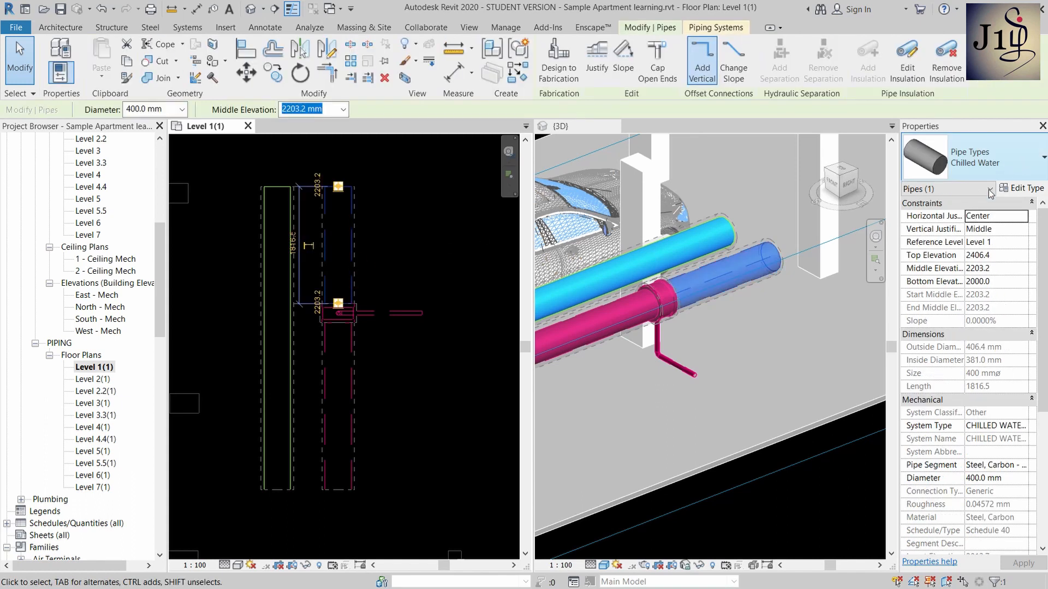
click(1030, 191)
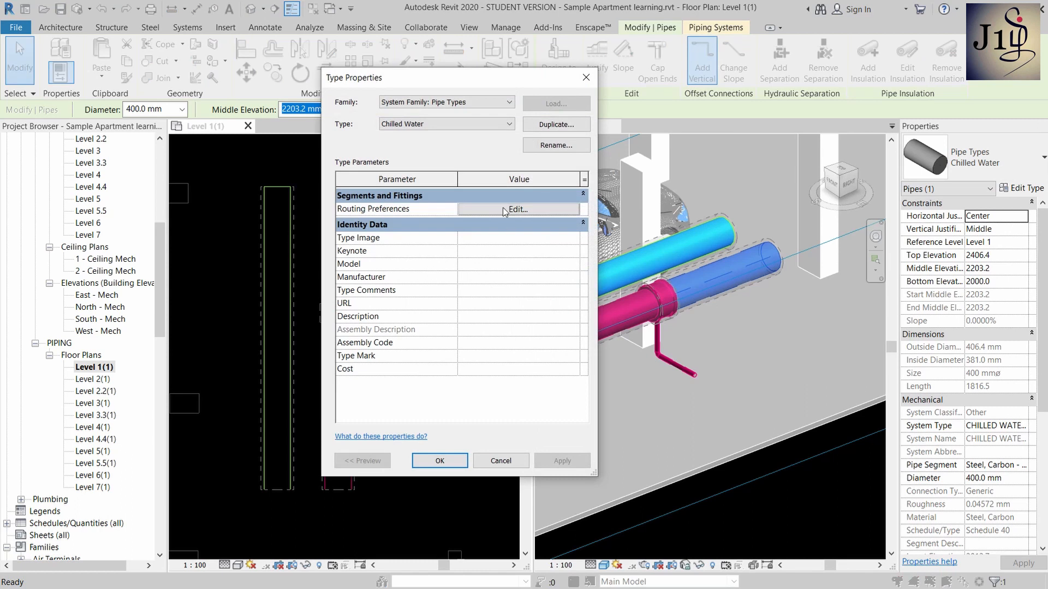
click(503, 209)
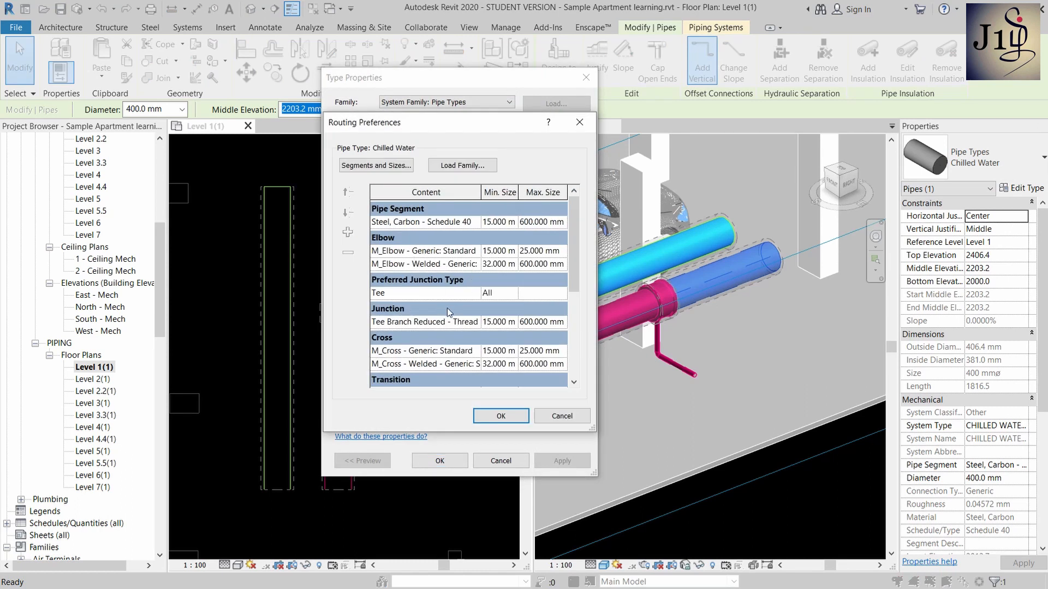
click(460, 323)
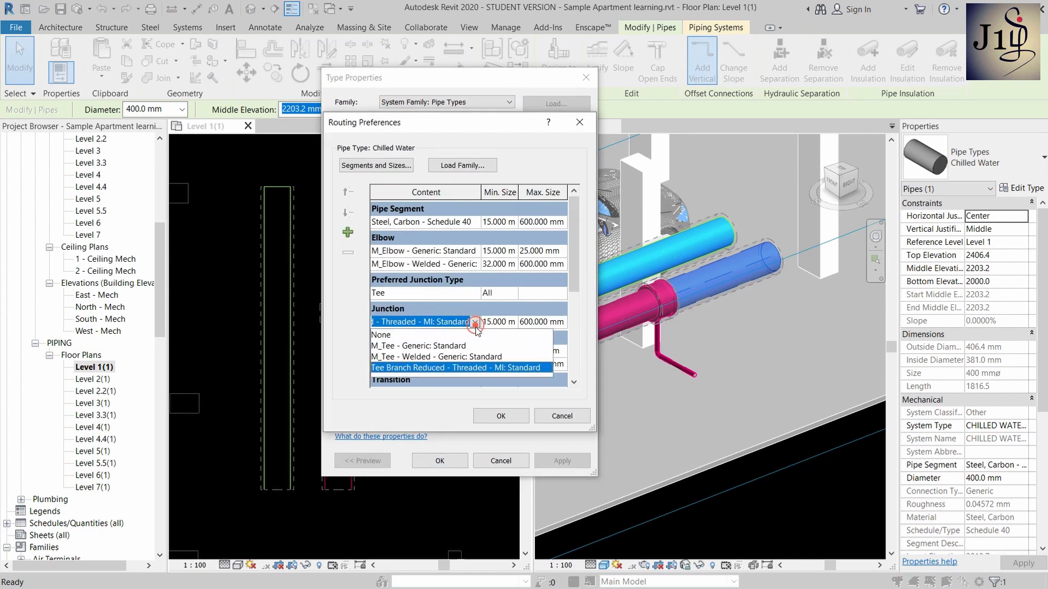
click(425, 346)
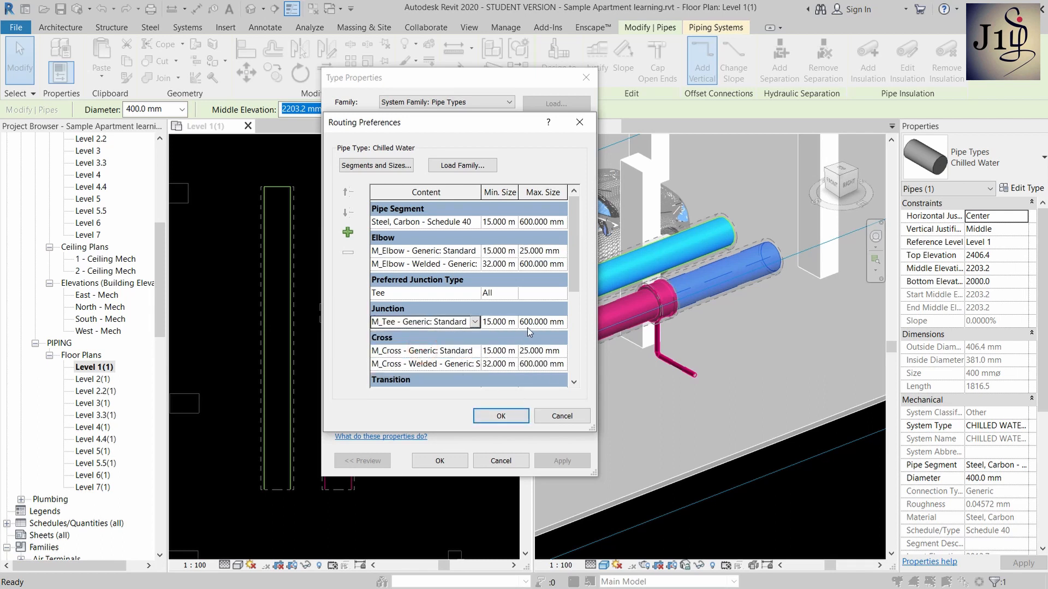
click(497, 415)
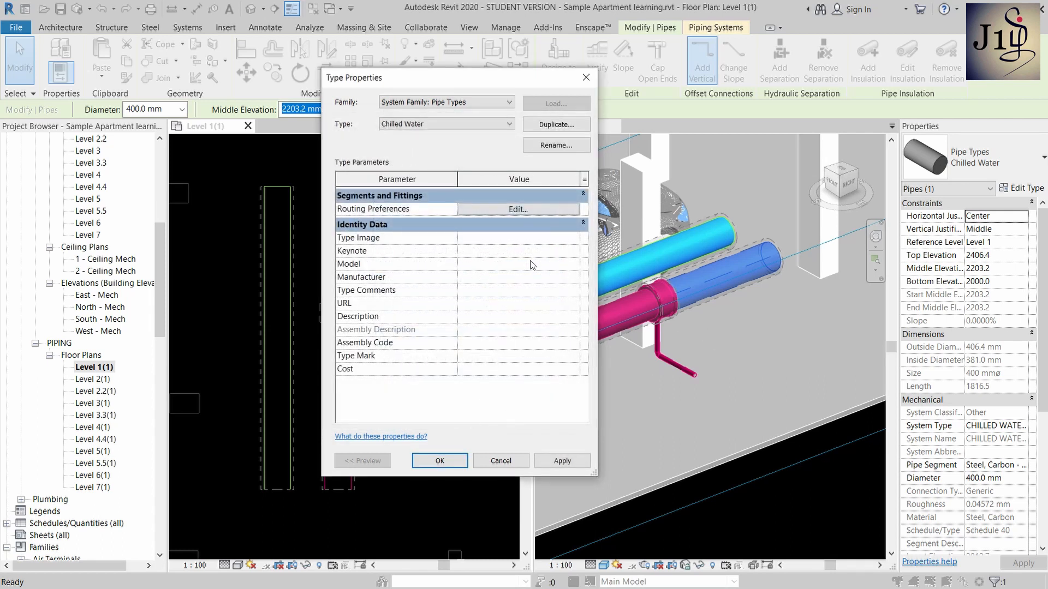
click(562, 460)
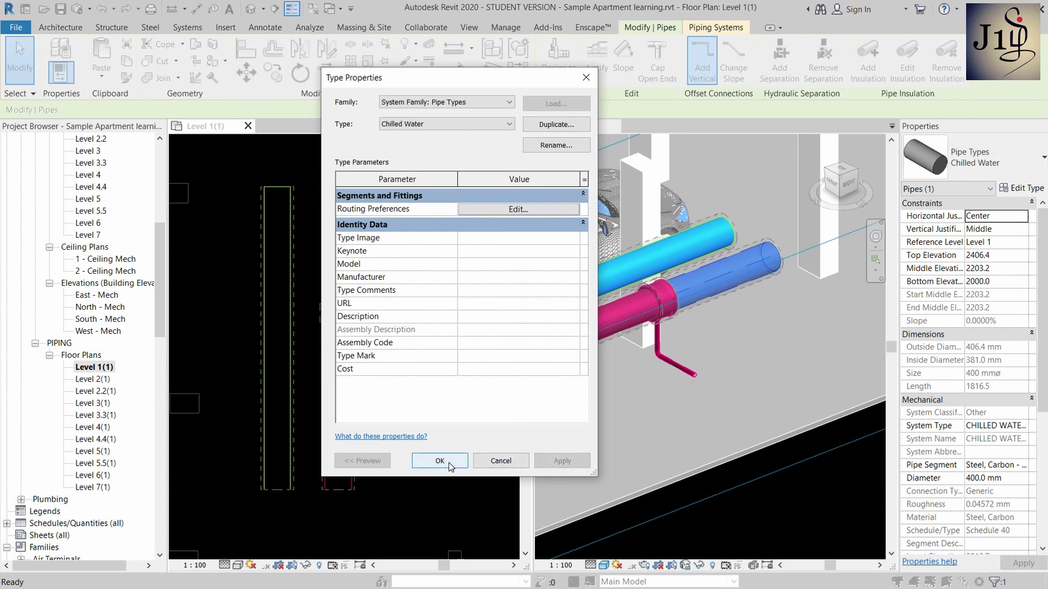
click(448, 463)
key(Escape)
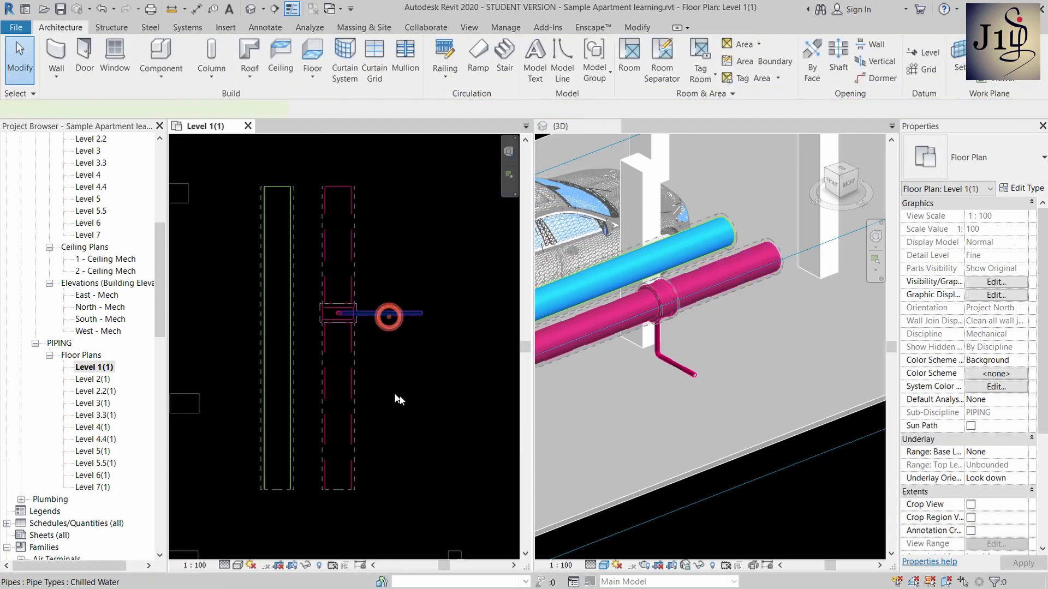
- Try to draw a second 50 mm branch pipe at 1400 mm elevation from the 400 mm pipe, below the first branch in plan
click(389, 315)
scroll(401, 400, up, 1)
key(c)
key(s)
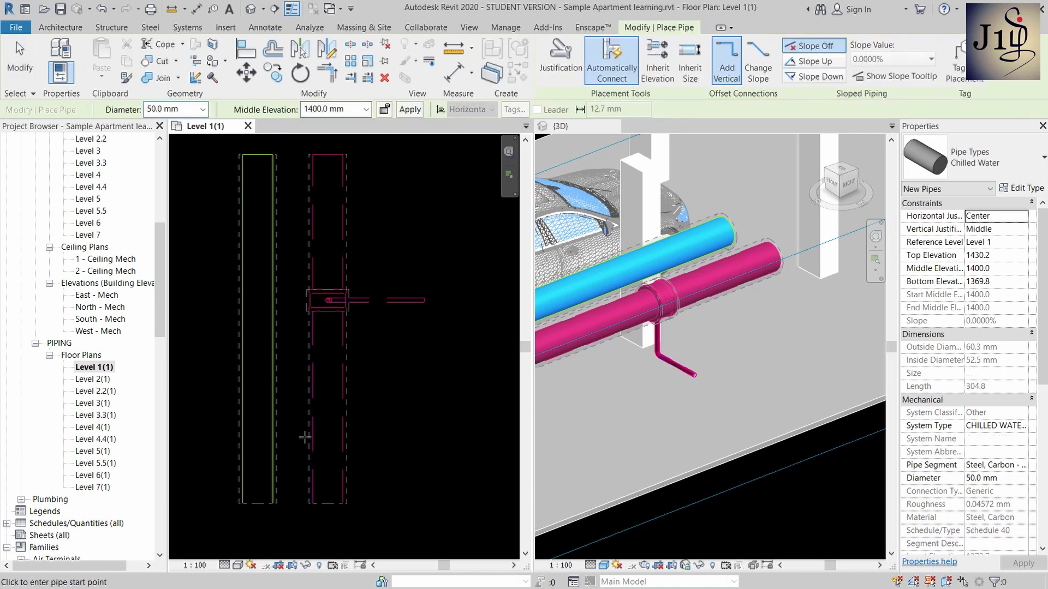
click(327, 374)
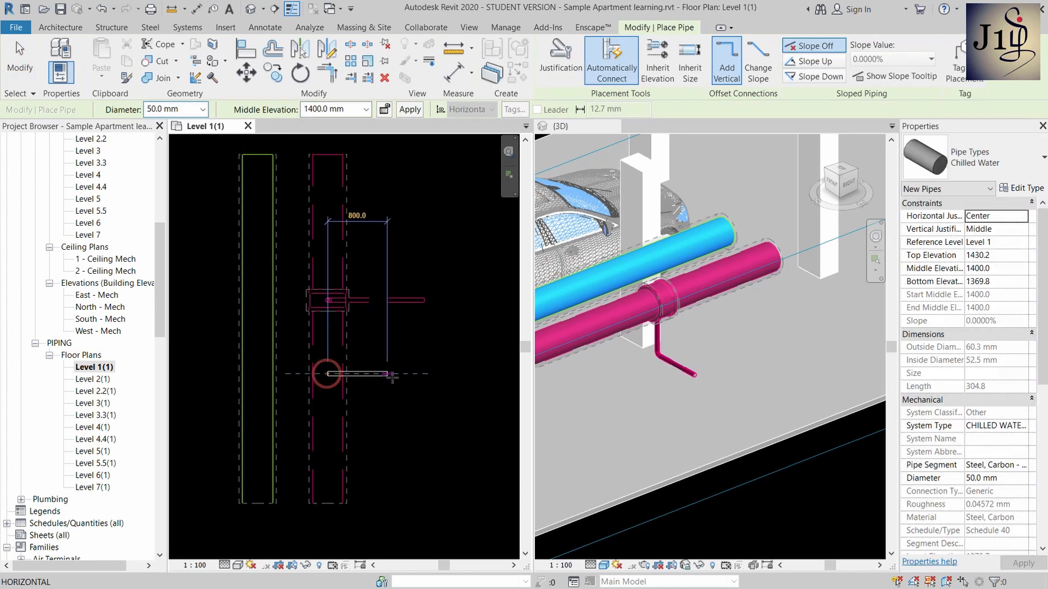
click(421, 375)
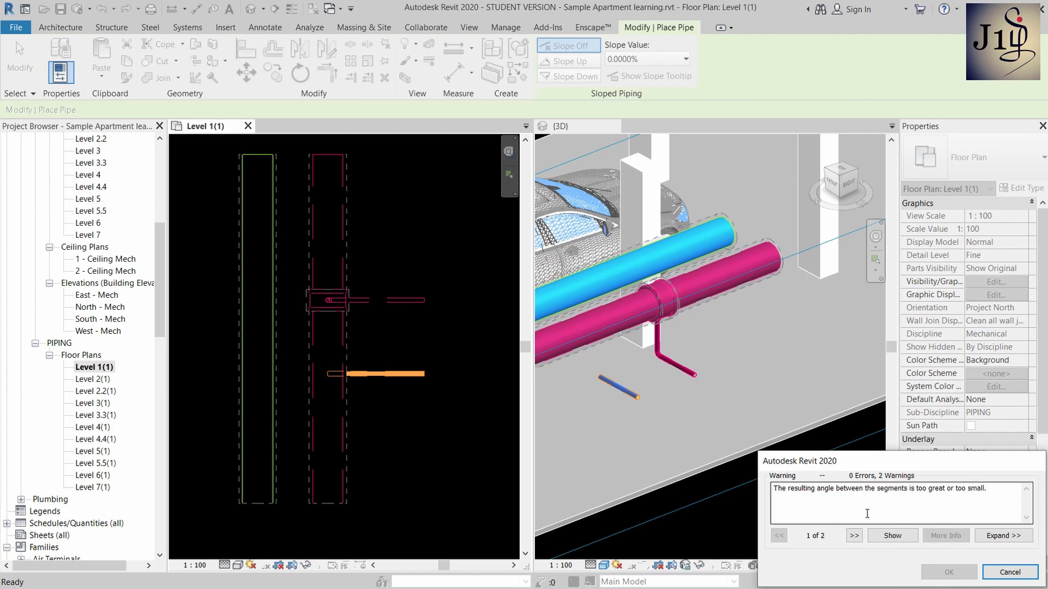
click(1009, 572)
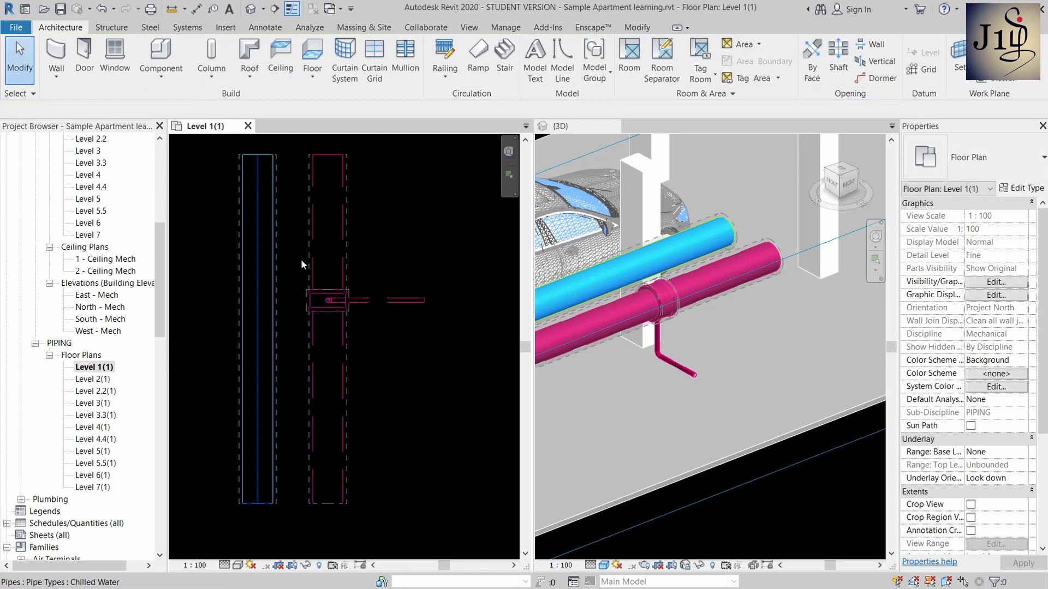
- Draw a 50 mm branch pipe about 1250 mm long at 1000 mm middle elevation from the 400 mm pipe's centreline, below the first branch in plan
click(334, 369)
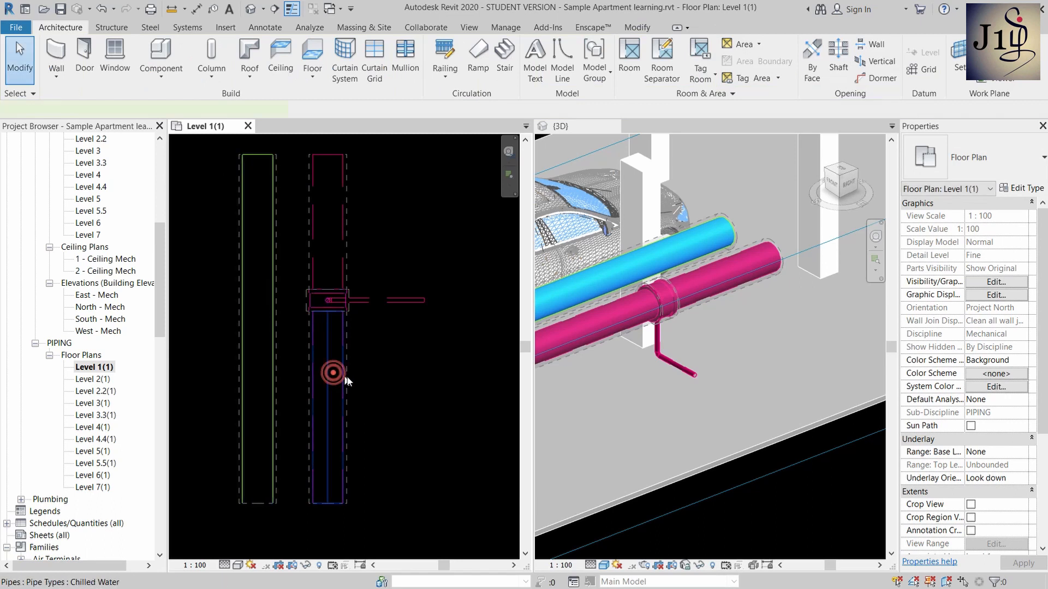
click(379, 293)
click(390, 300)
key(p)
key(i)
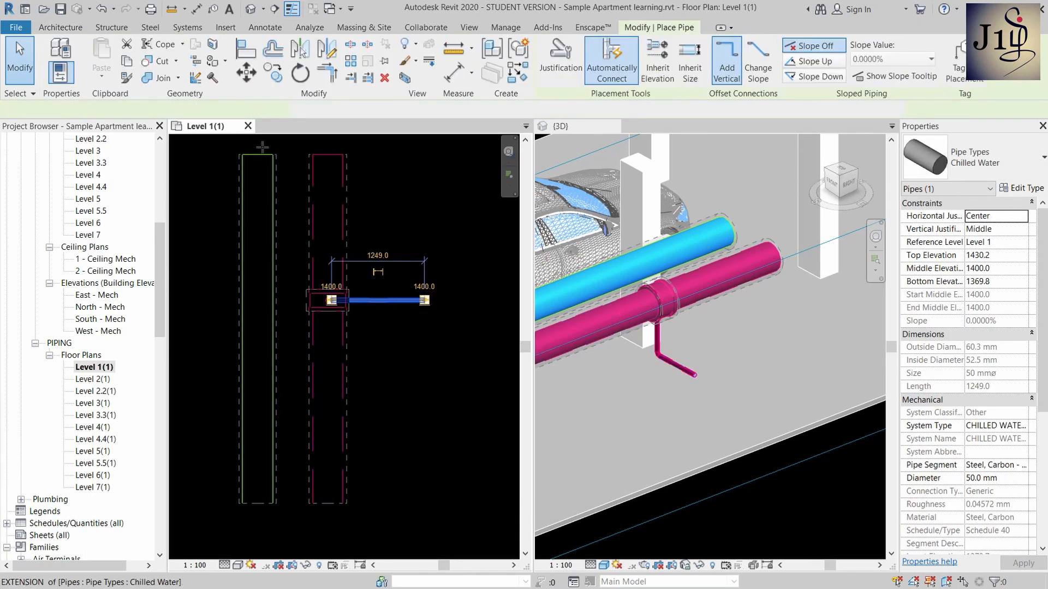
click(342, 113)
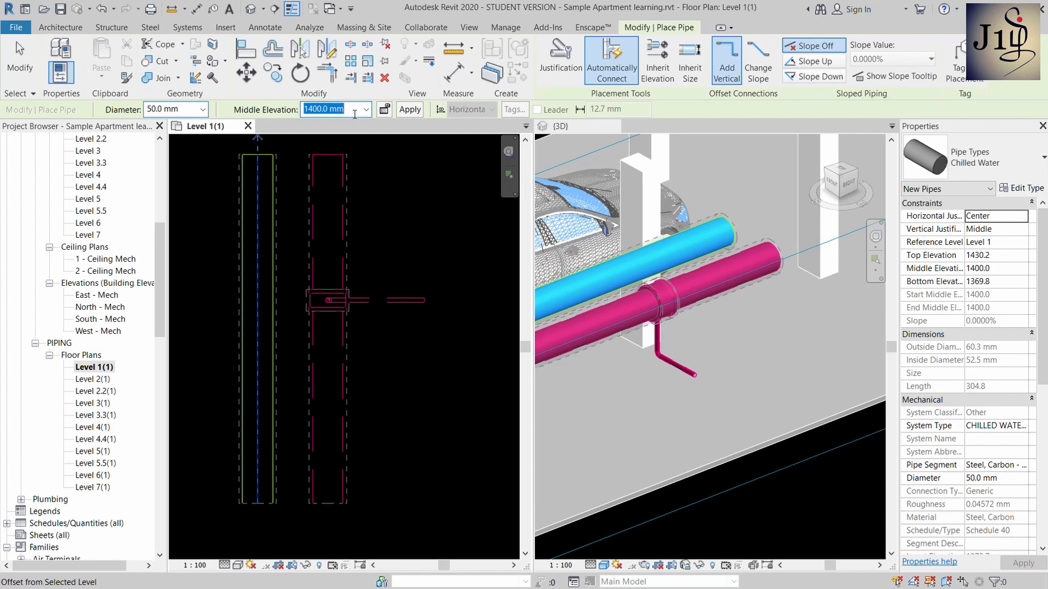
text(1000)
key(Return)
click(328, 364)
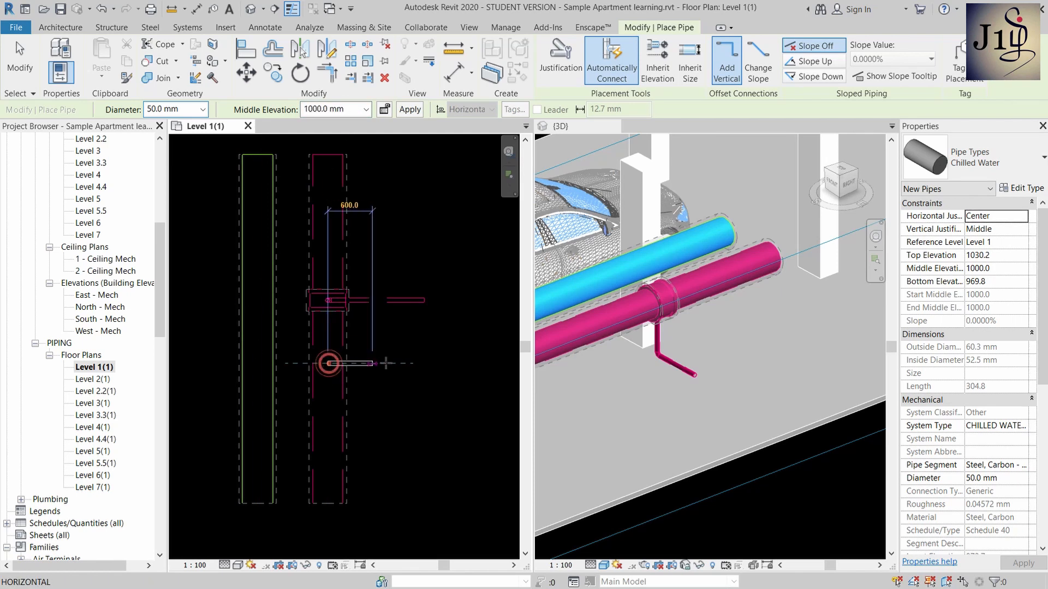
click(420, 363)
key(Escape)
key(Escape)
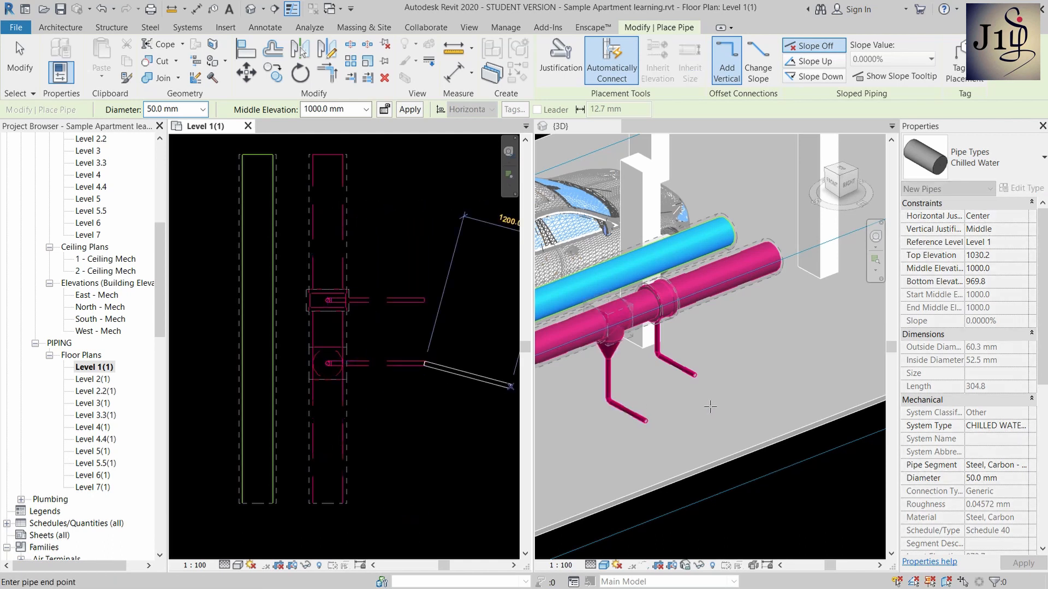
- Examine the generic tee, its welded transition and the vertical drop of the new branch from several angles in the 3D view
scroll(649, 356, up, 3)
click(687, 366)
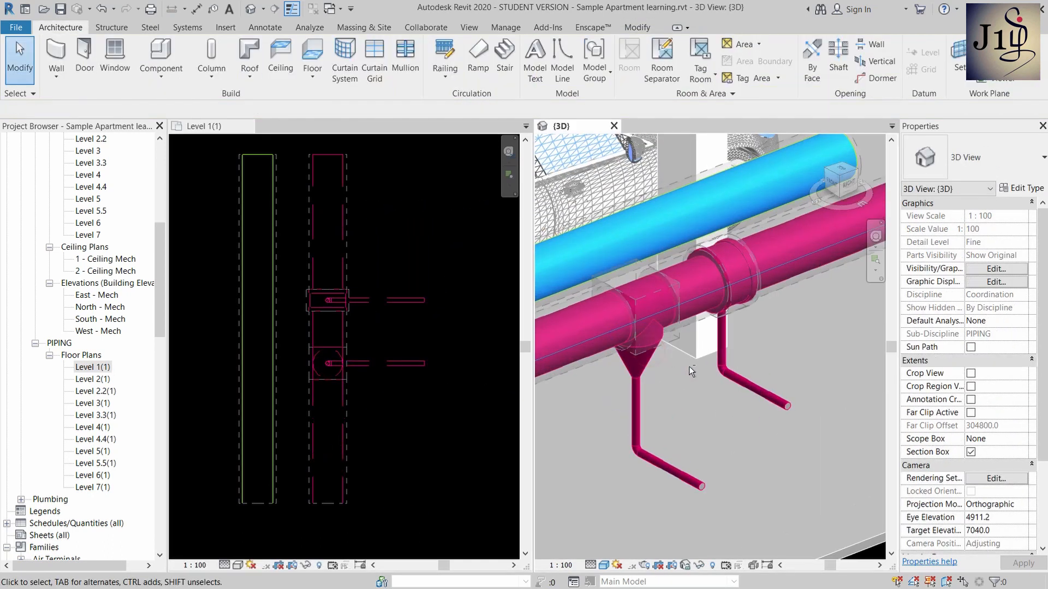
shift+middle_drag(689, 375, 619, 332)
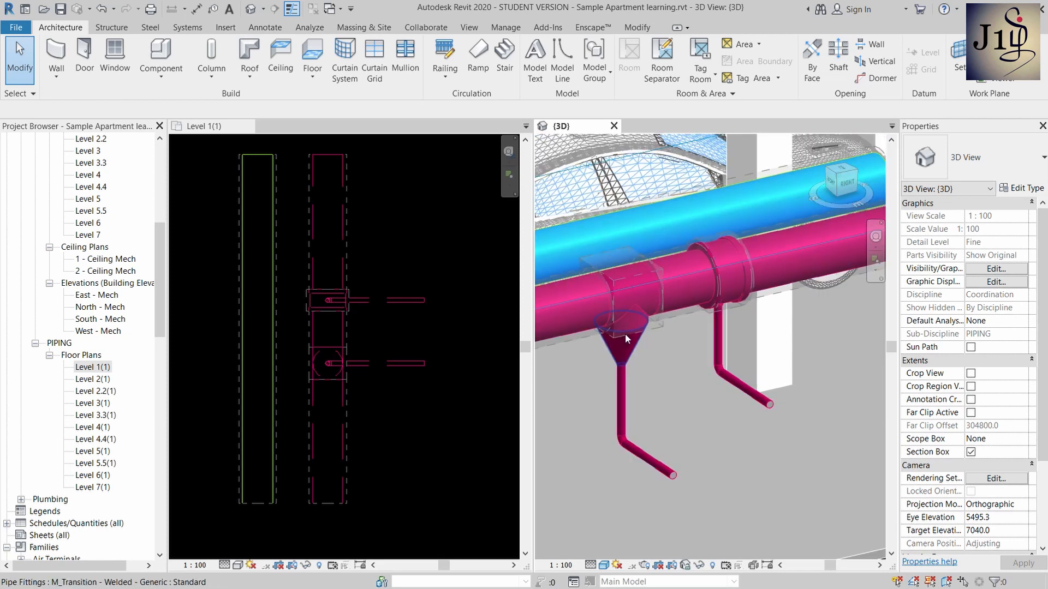
click(623, 338)
key(Escape)
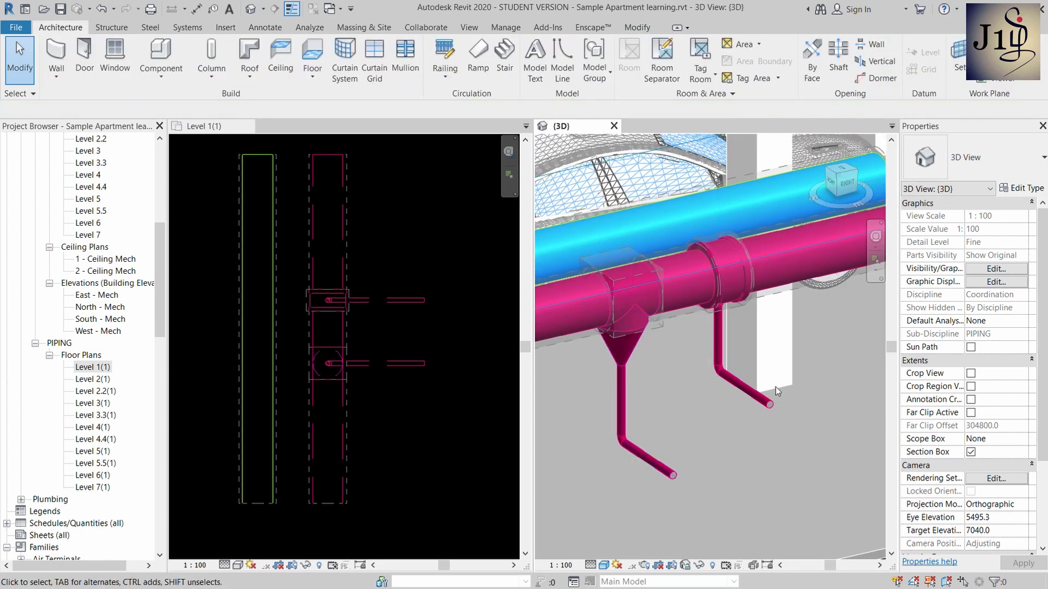
scroll(594, 341, up, 1)
scroll(623, 319, down, 1)
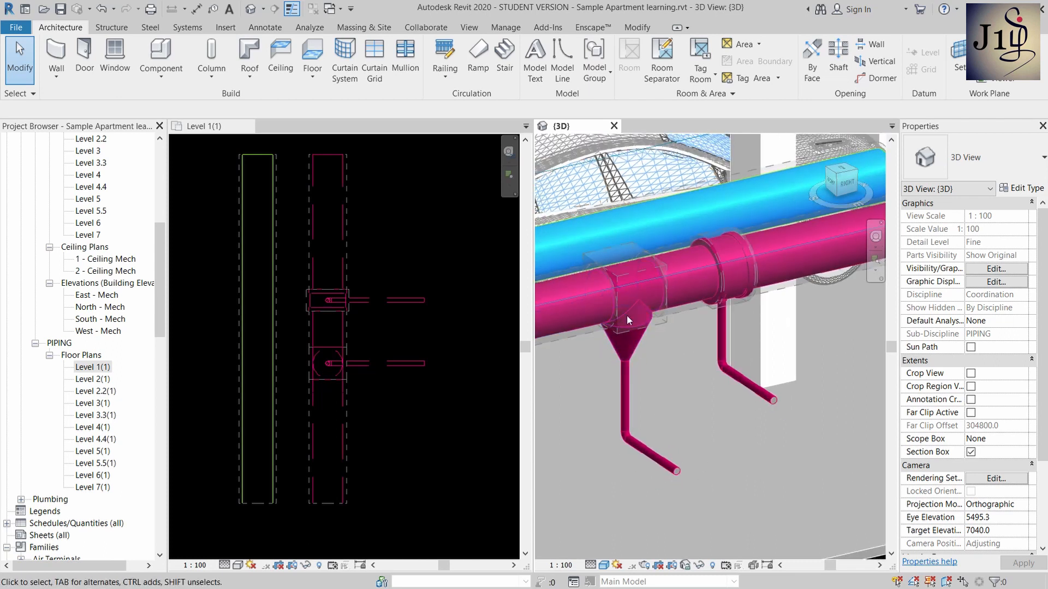
scroll(624, 308, down, 1)
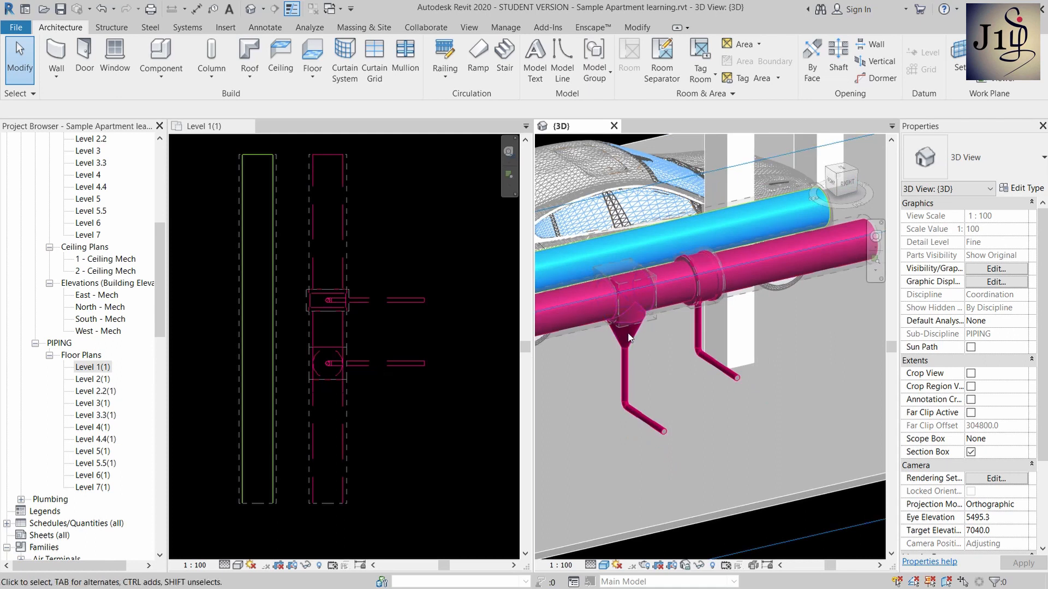
scroll(624, 322, up, 1)
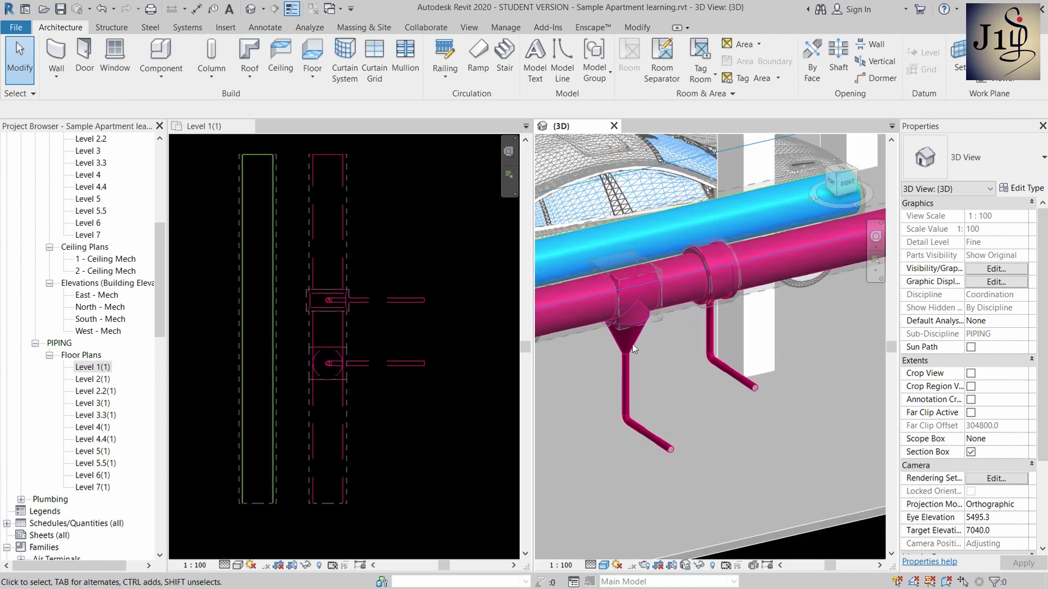
shift+middle_drag(630, 387, 647, 409)
click(635, 384)
key(Escape)
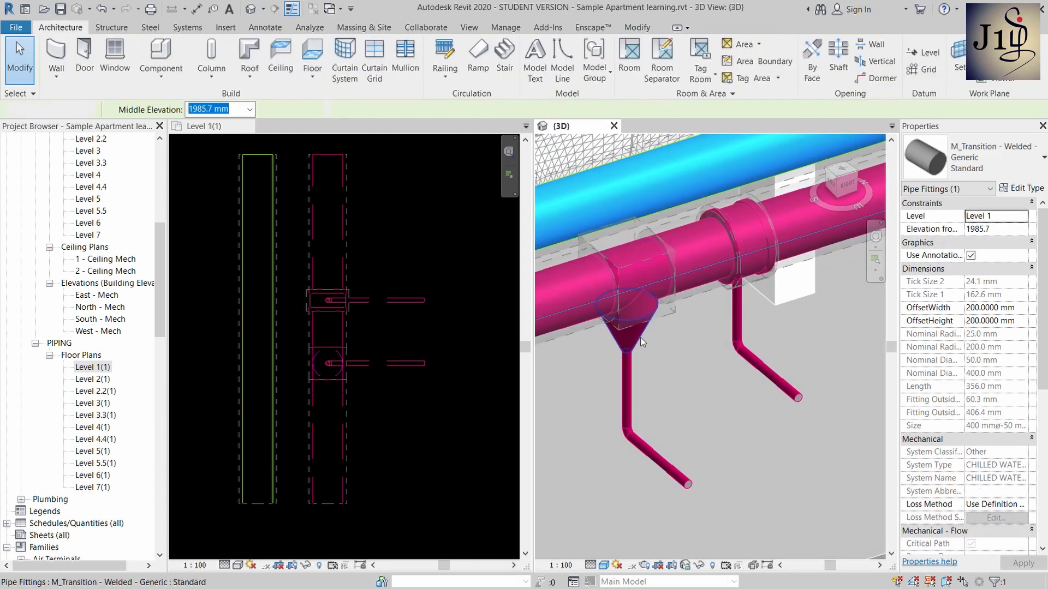
click(636, 338)
shift+middle_drag(635, 335, 662, 388)
key(Escape)
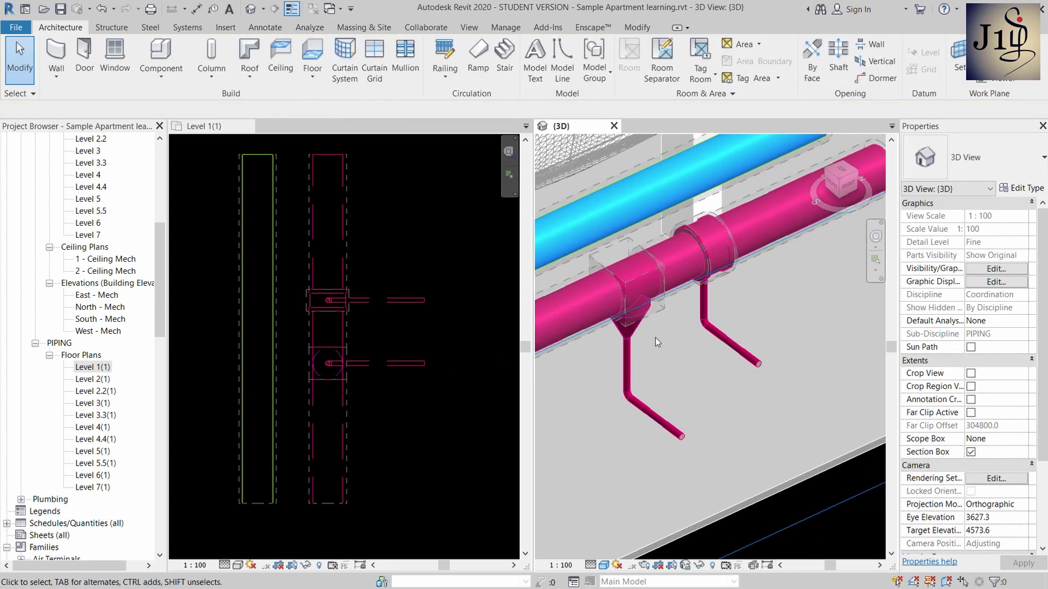
- Check the second branch pipe's properties and compare its tee and transition with the first branch's reduced tee in plan and 3D
click(408, 361)
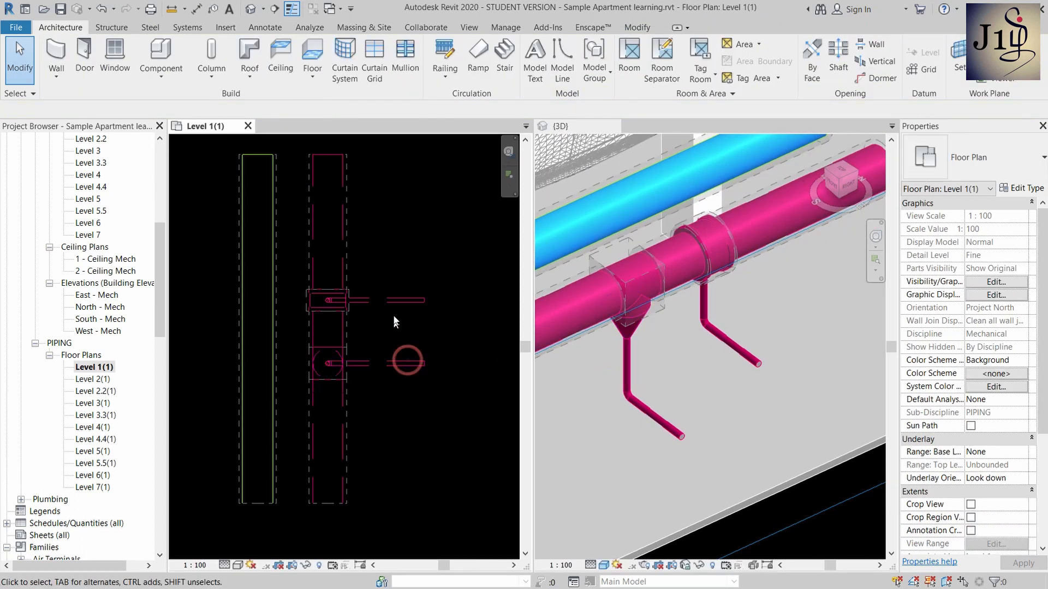
click(410, 364)
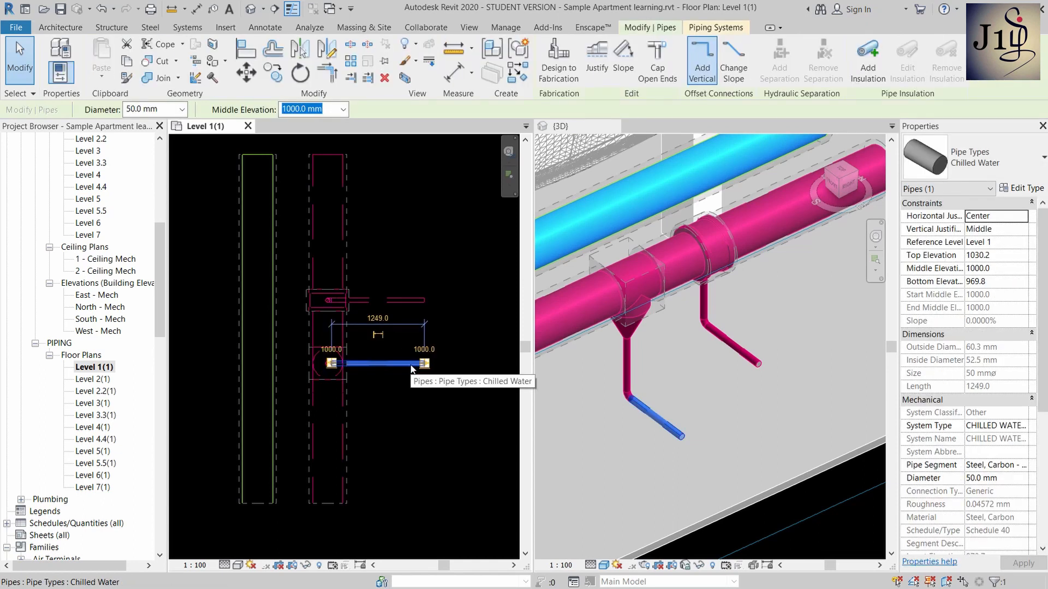
click(388, 373)
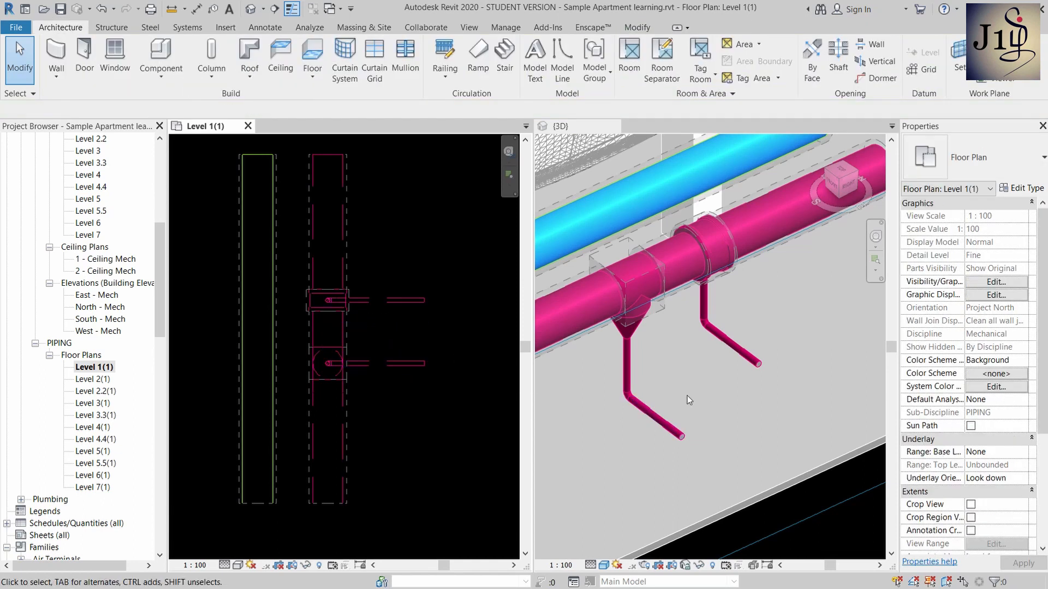
scroll(620, 405, up, 1)
click(642, 404)
shift+middle_drag(678, 448, 645, 362)
shift+middle_drag(634, 298, 652, 329)
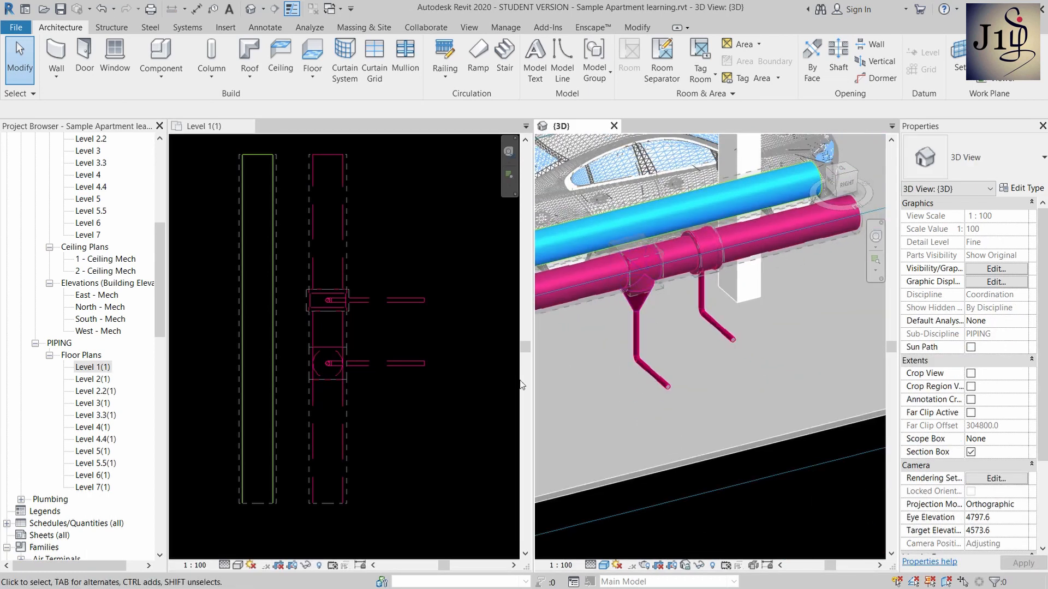
scroll(637, 285, up, 1)
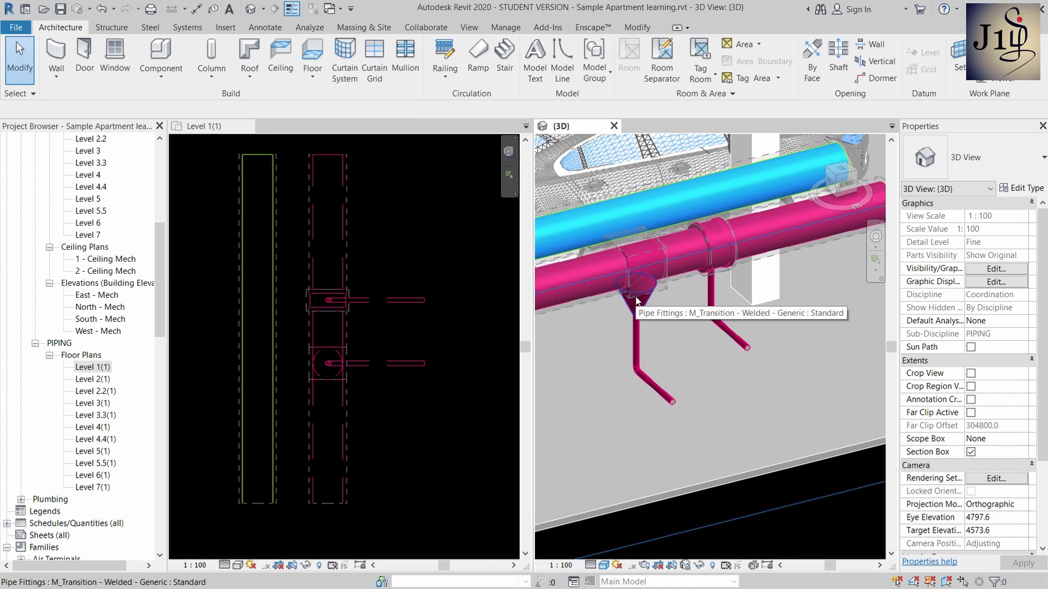
scroll(675, 276, down, 1)
scroll(637, 286, up, 1)
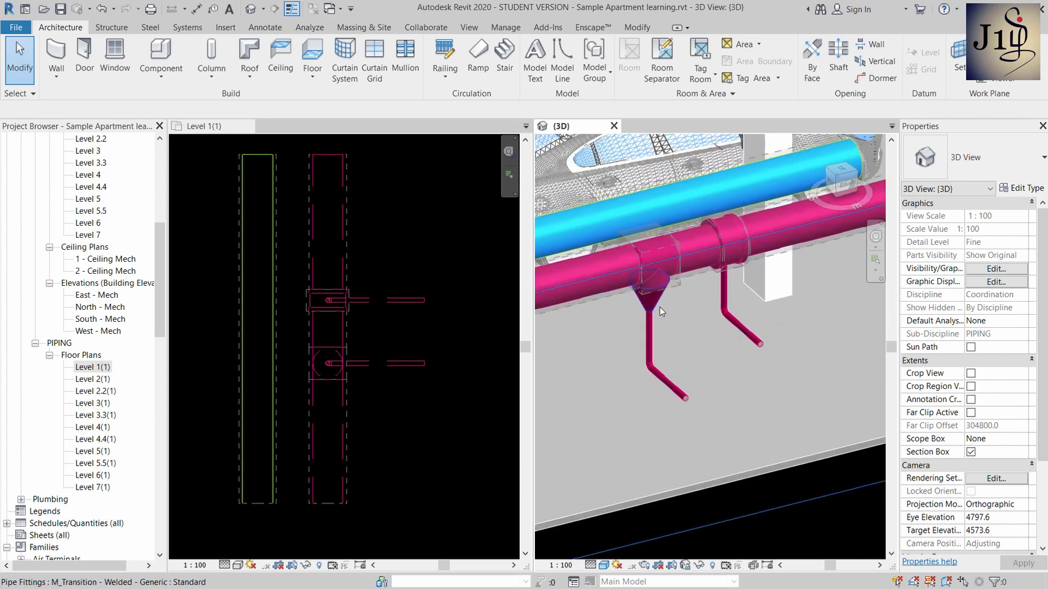
shift+middle_drag(646, 293, 656, 295)
shift+middle_drag(691, 366, 671, 375)
key(Escape)
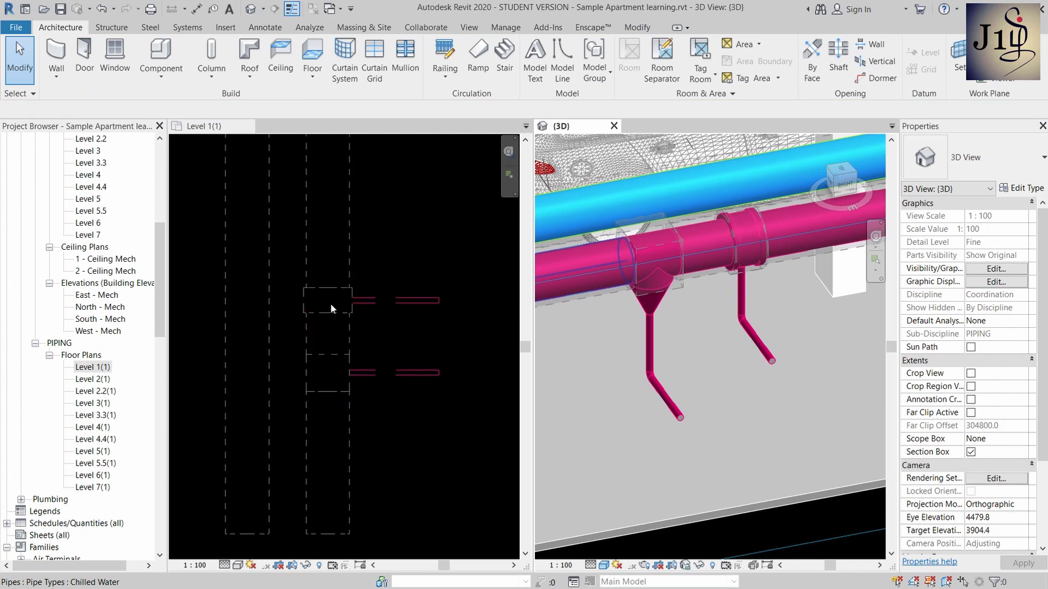
scroll(329, 303, up, 1)
click(332, 311)
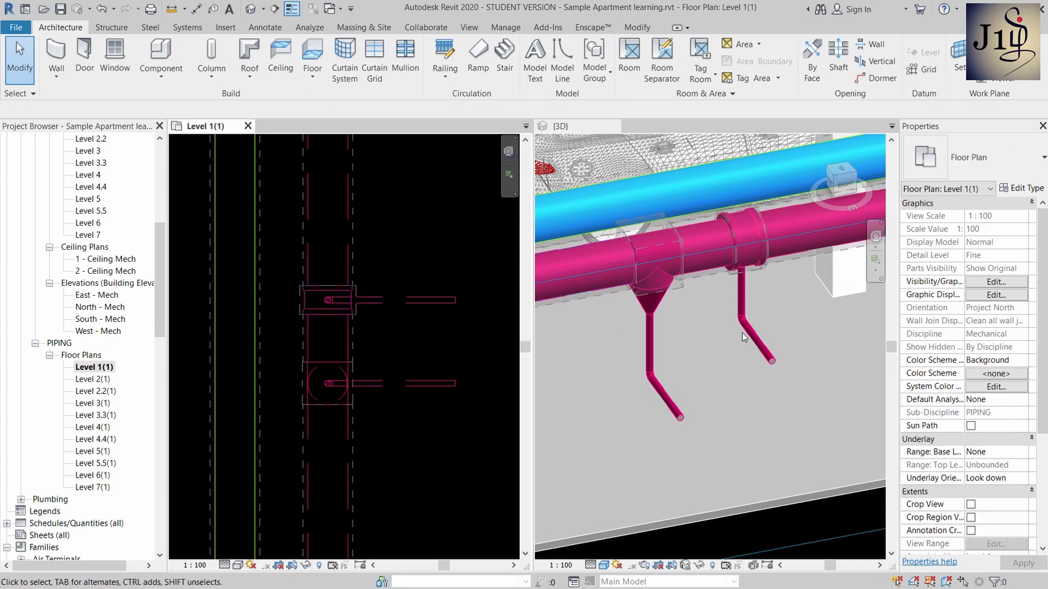
scroll(647, 276, down, 2)
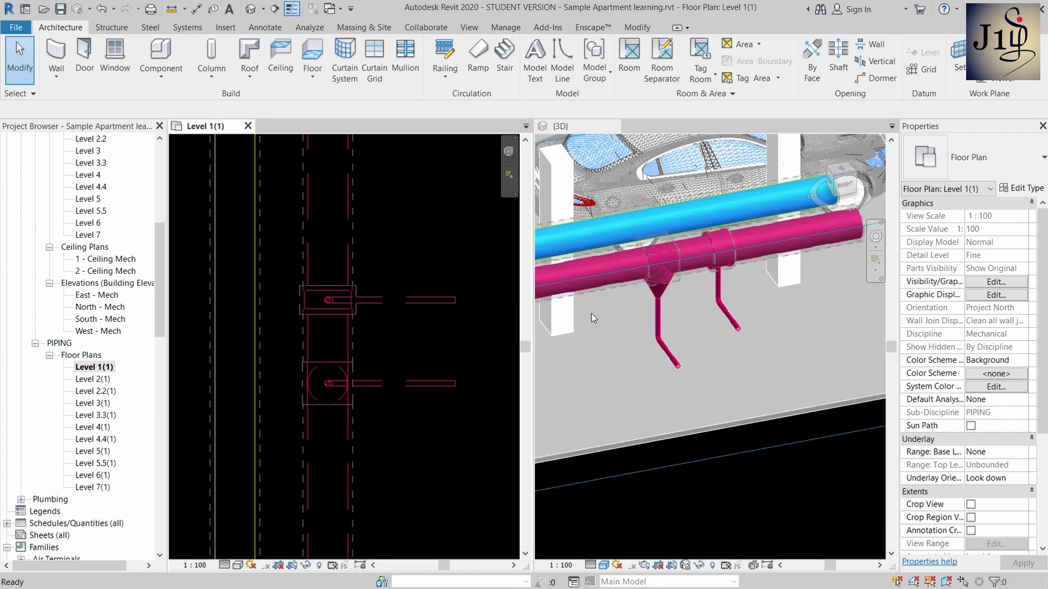
- Set the junction fitting in the Chilled Water routing preferences to Tee Branch Reduced - Threaded - MI: Standard and apply it
scroll(328, 358, down, 2)
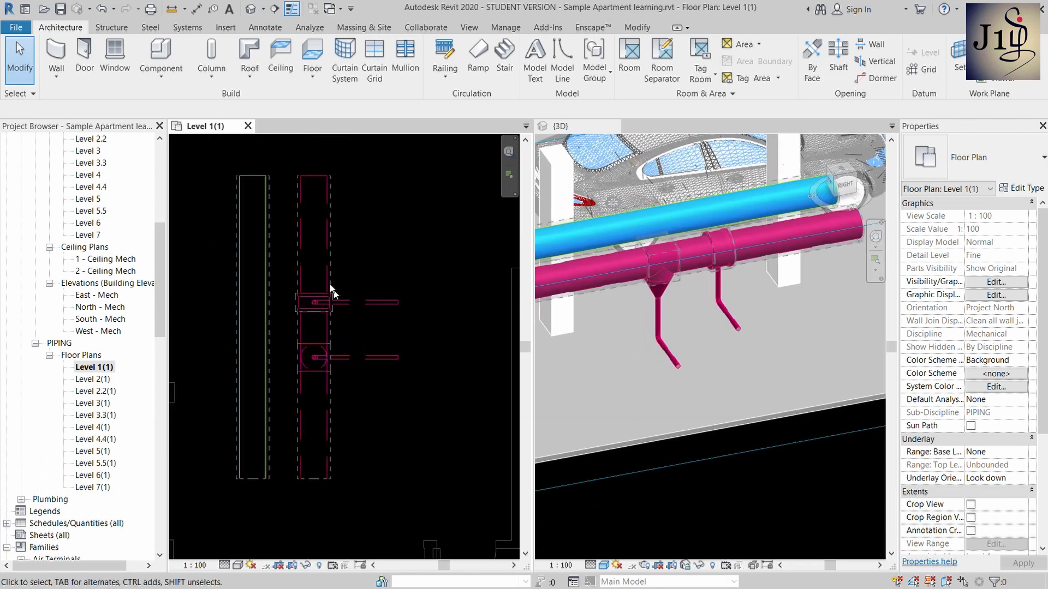
click(327, 275)
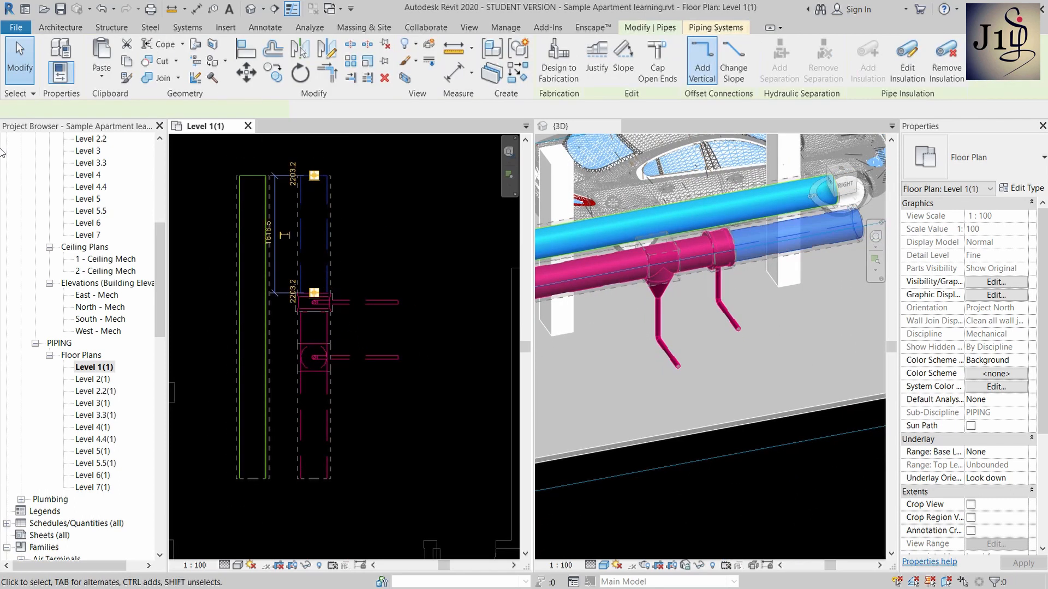
click(1030, 189)
click(542, 212)
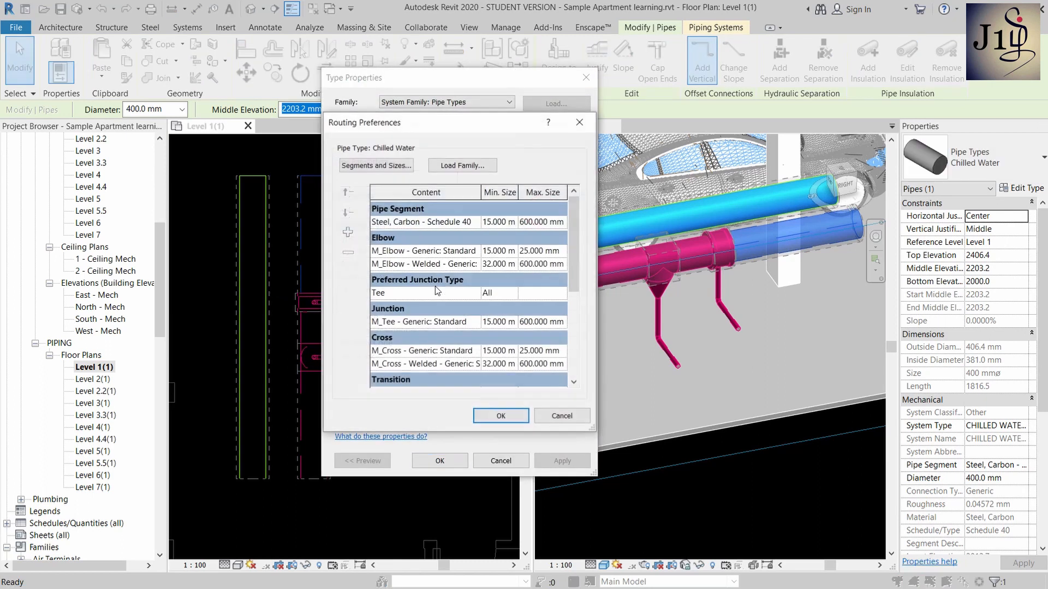
click(474, 322)
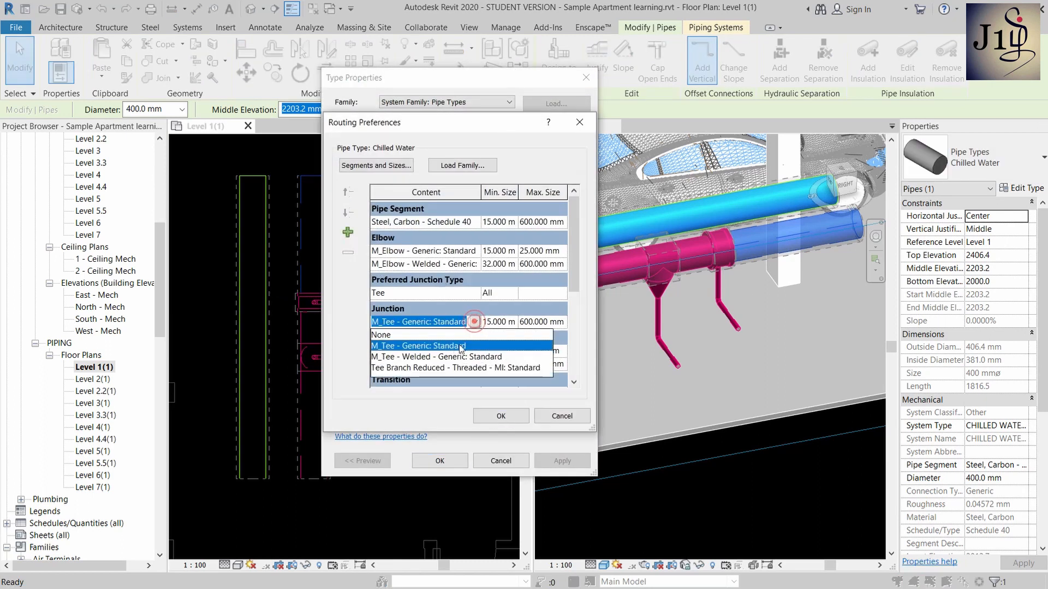
click(440, 369)
click(501, 415)
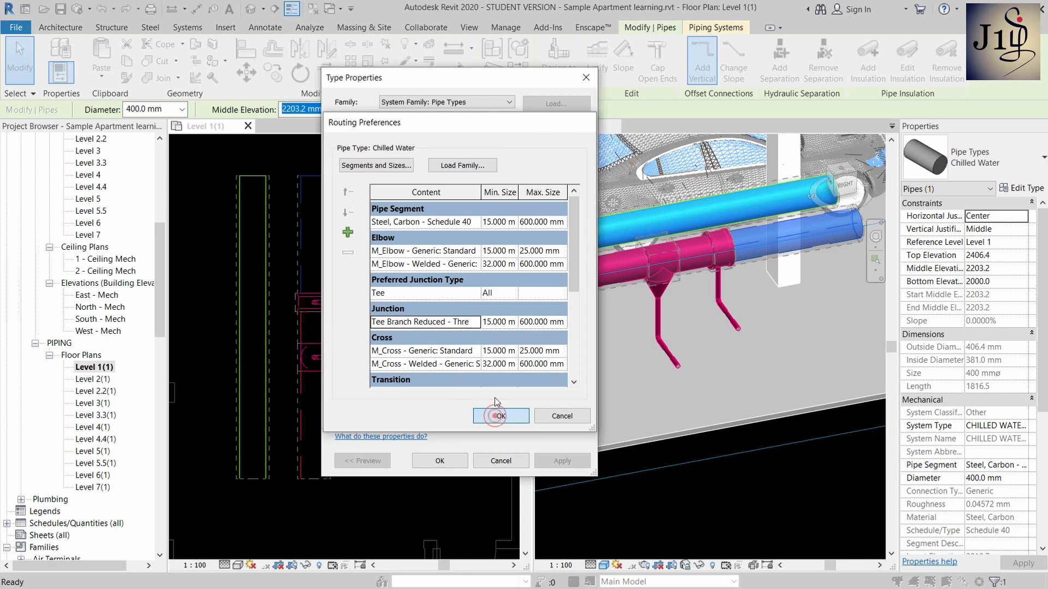
click(559, 461)
click(441, 461)
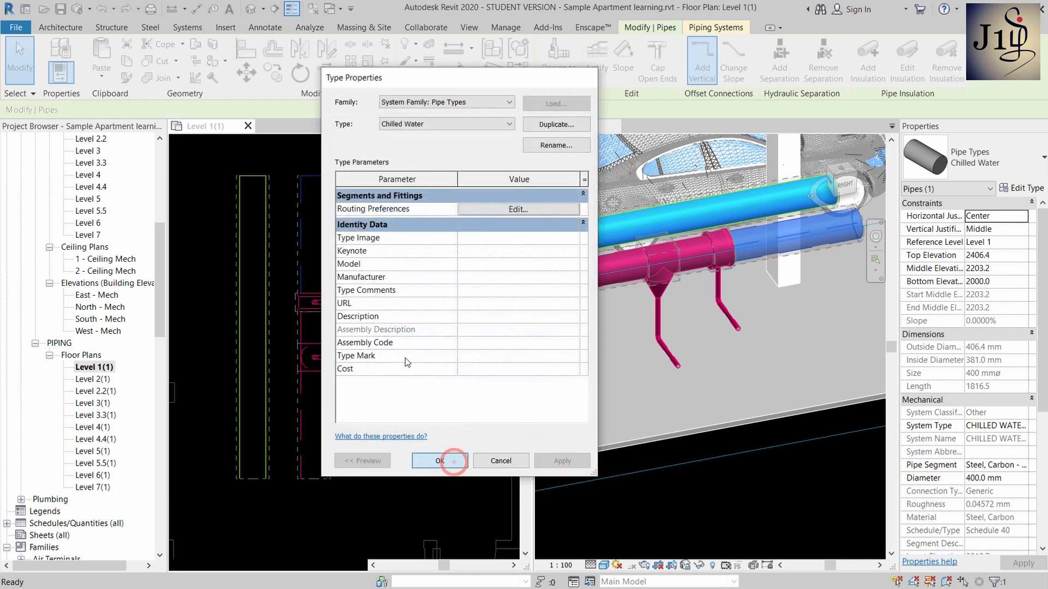
- Draw a third 50 mm branch pipe at 1400 mm middle elevation from the 400 mm pipe's centreline outward, below the second branch in plan
scroll(346, 323, up, 1)
click(344, 309)
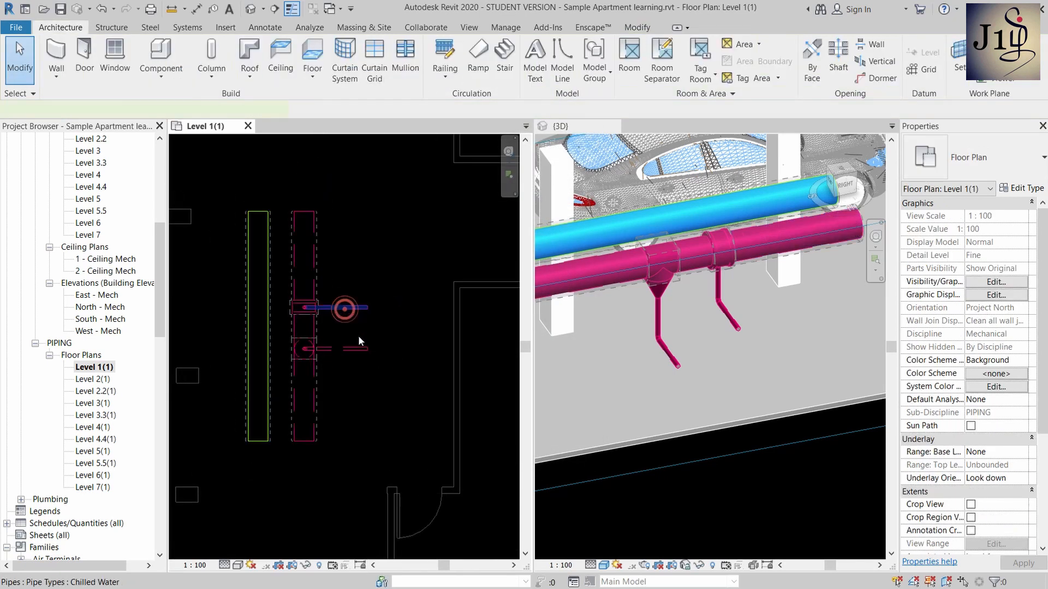
key(p)
key(i)
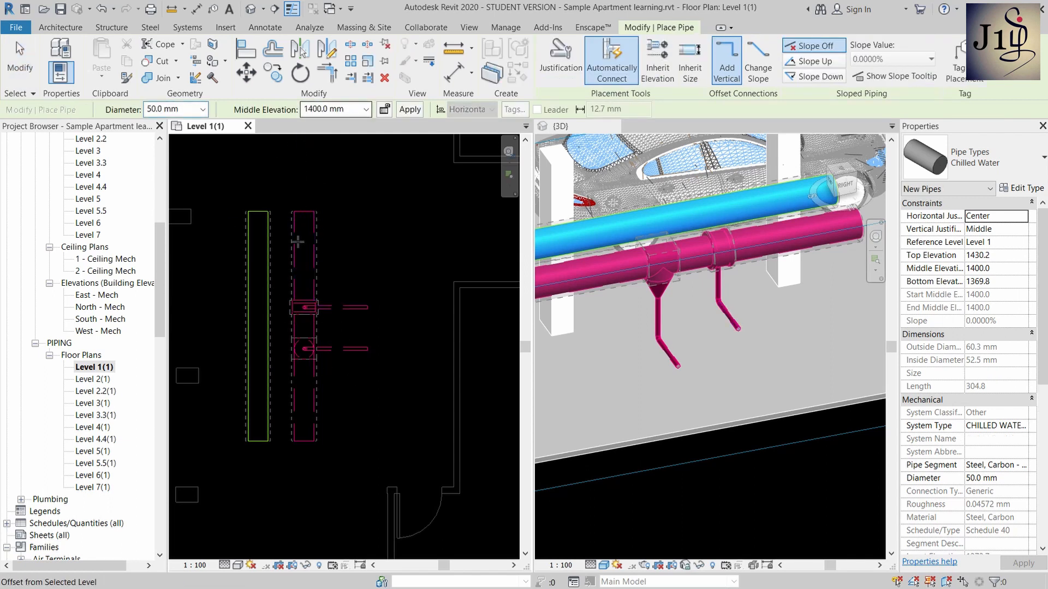
click(304, 387)
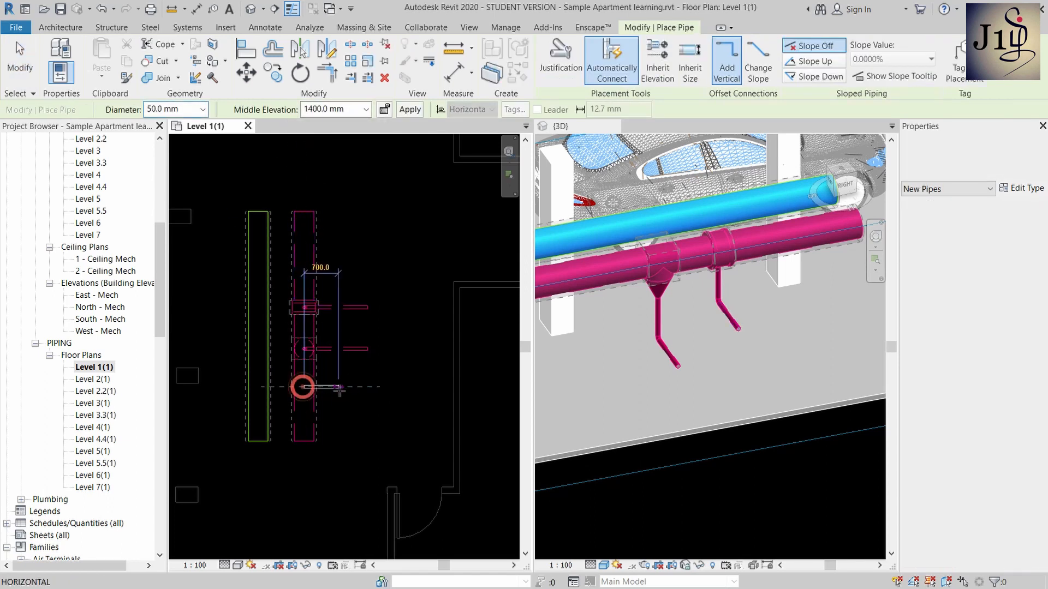
click(367, 387)
key(Escape)
key(Escape)
scroll(609, 289, up, 1)
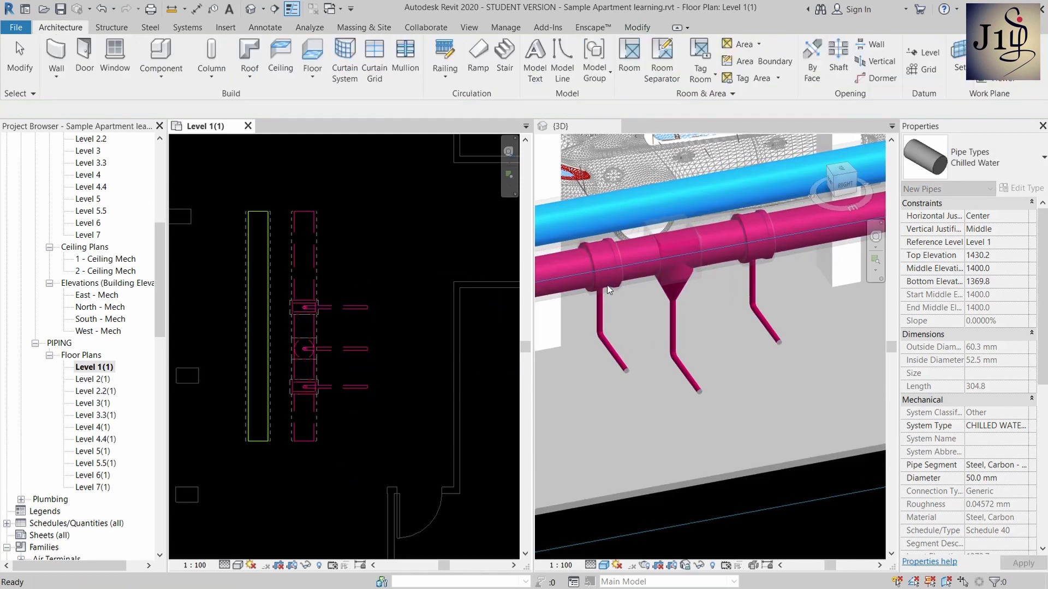
shift+middle_drag(611, 289, 630, 341)
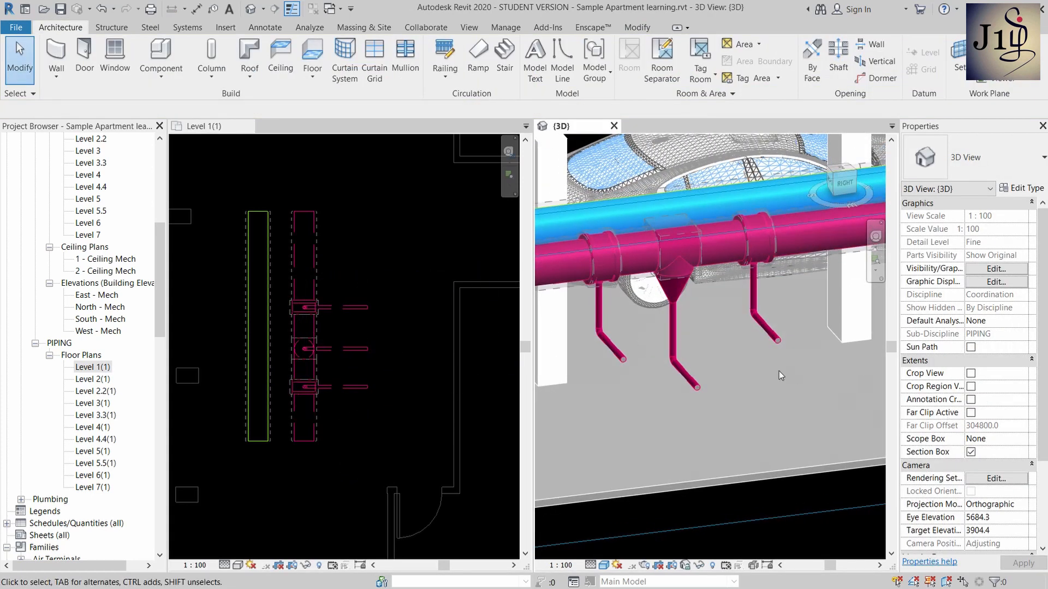
scroll(594, 294, up, 2)
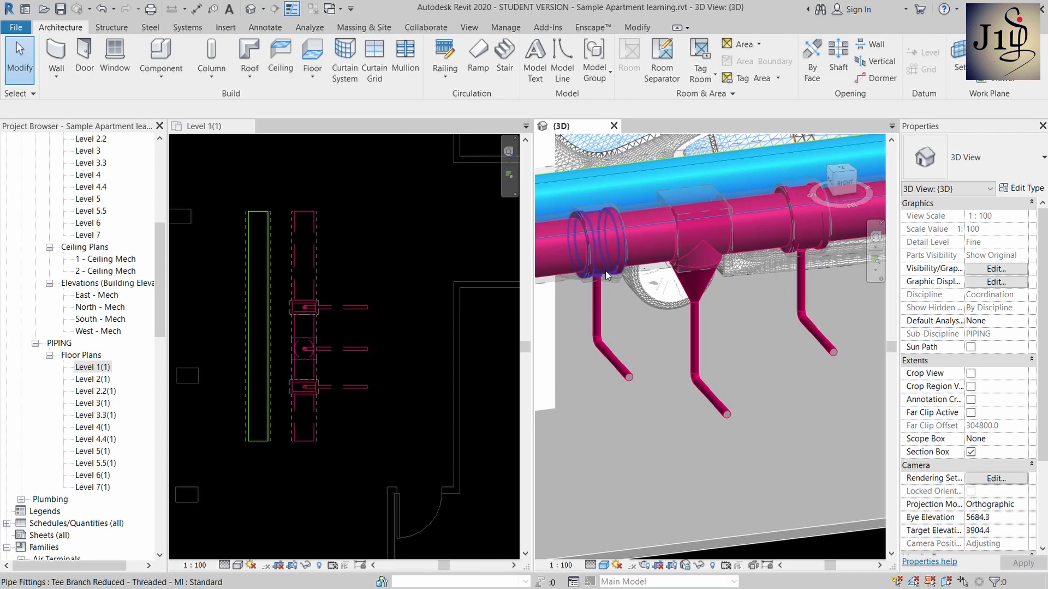
scroll(385, 385, up, 1)
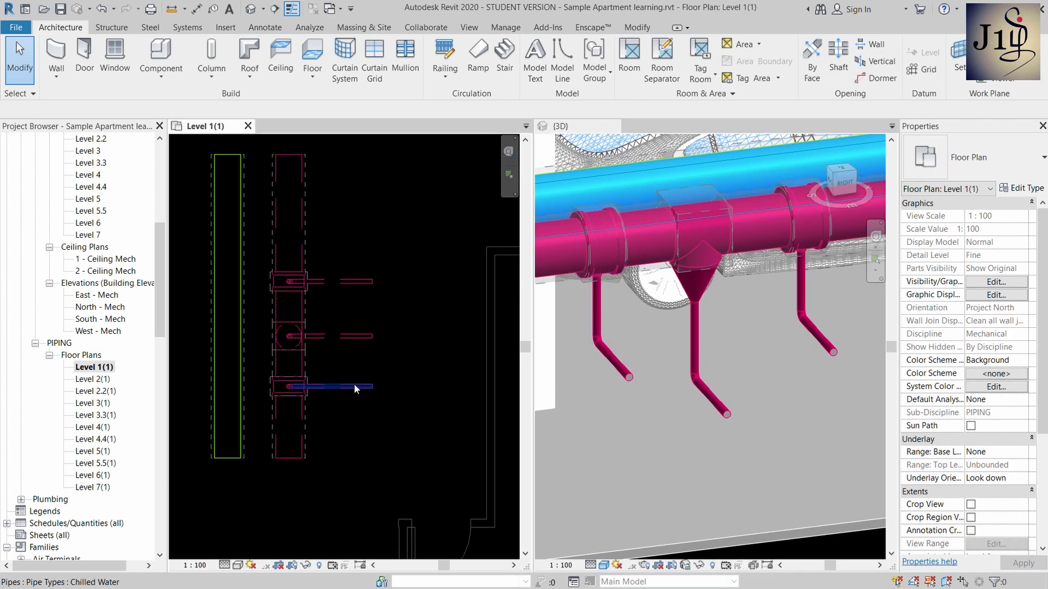
- Set the third 50 mm branch pipe's middle elevation to 1600 mm
click(363, 387)
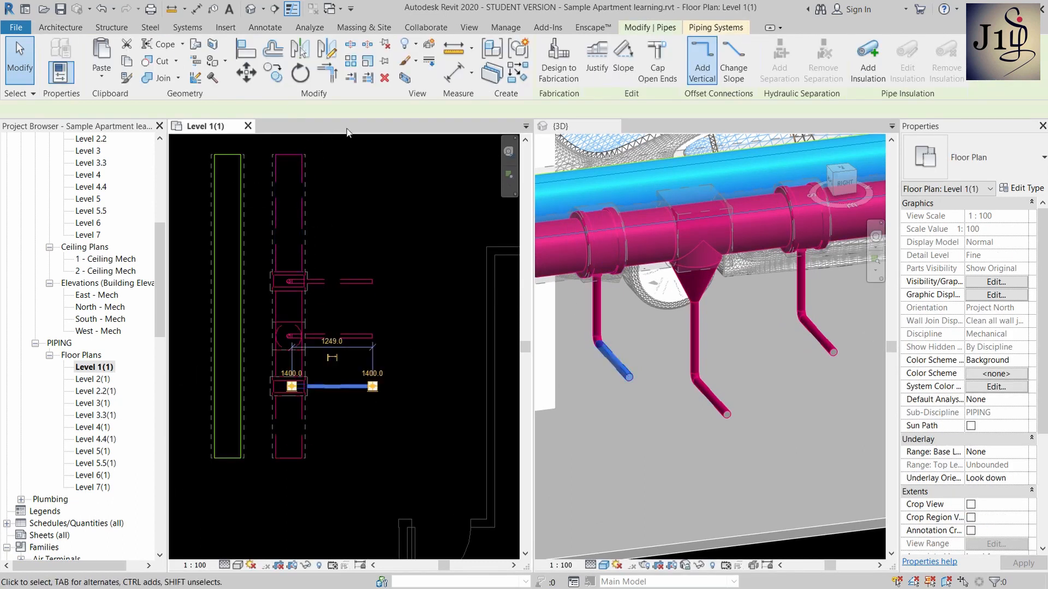
click(326, 110)
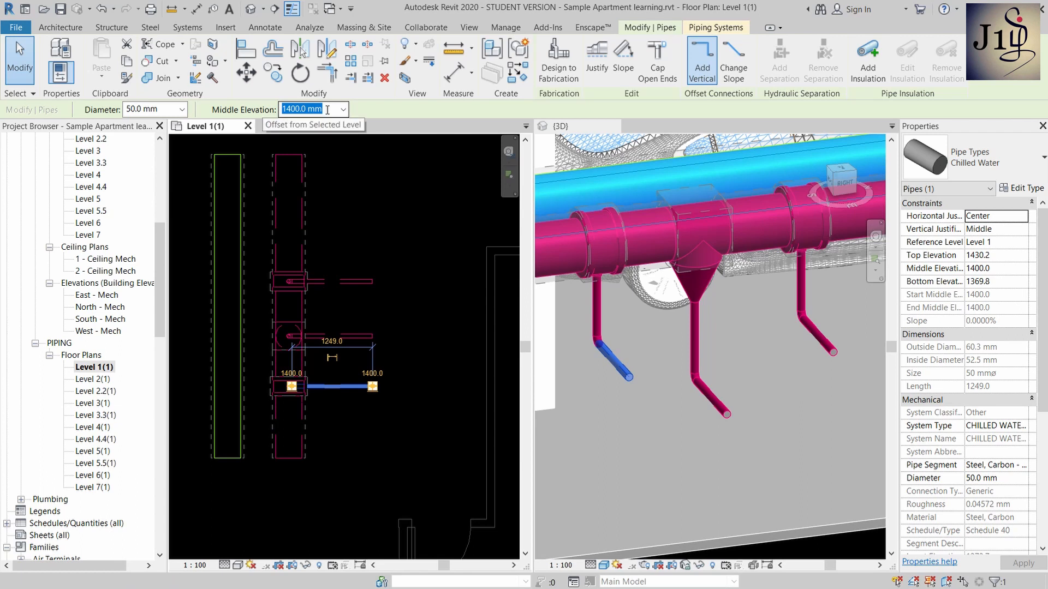
click(329, 110)
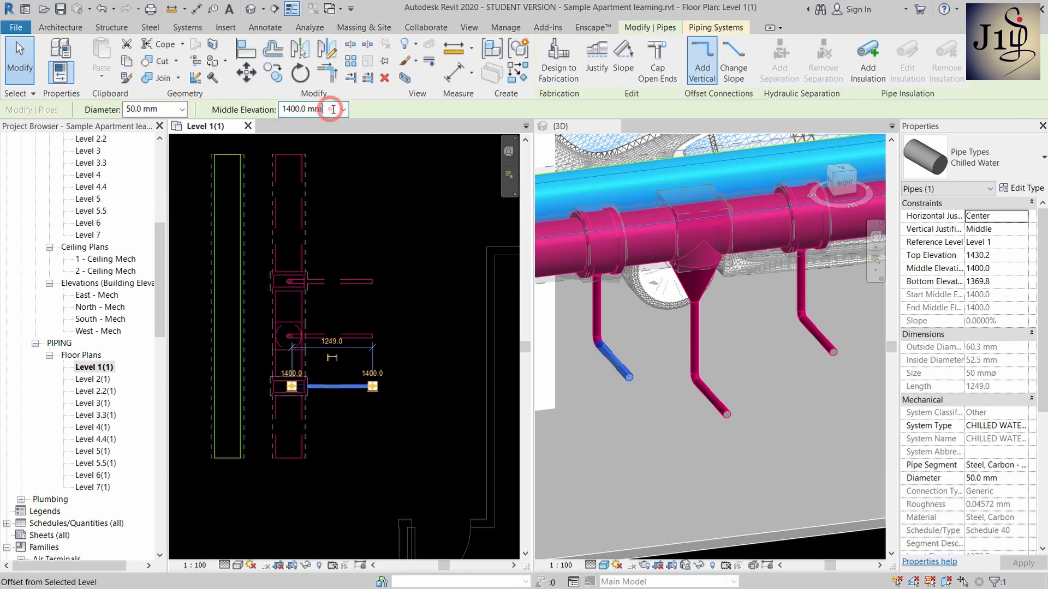
text(1600)
key(Return)
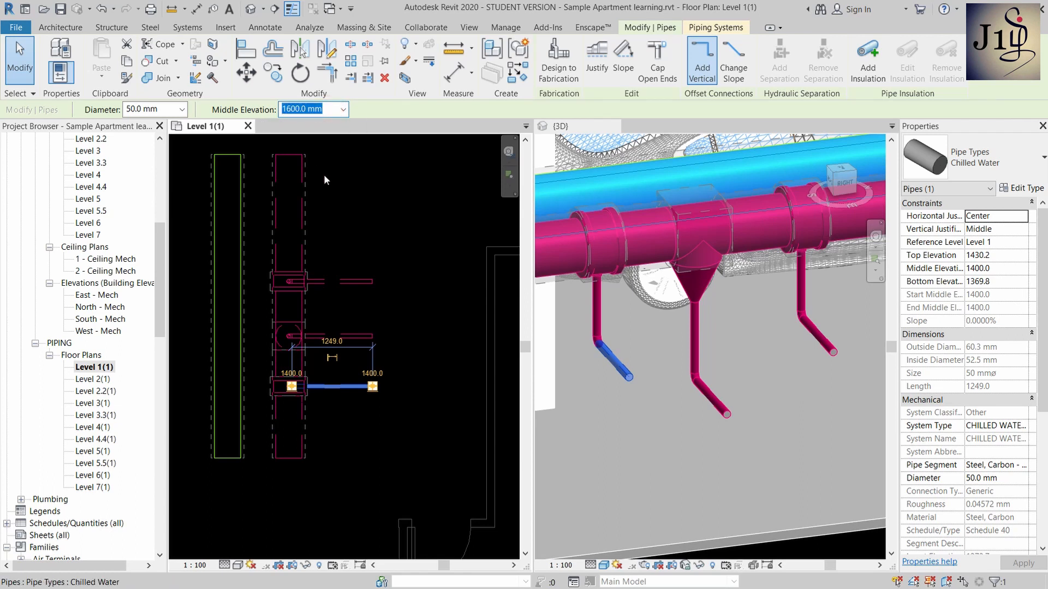
key(Escape)
- Examine the three branch connections in the 3D view and the two main pipes in the Level 1(1) plan
shift+middle_drag(630, 378, 672, 377)
shift+middle_drag(606, 298, 722, 238)
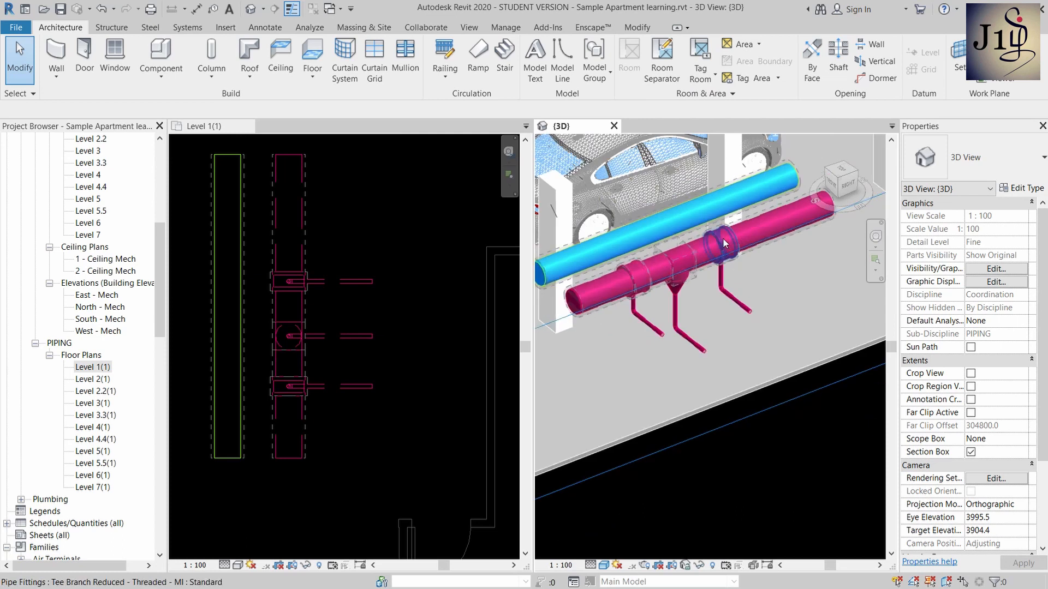
scroll(377, 338, down, 5)
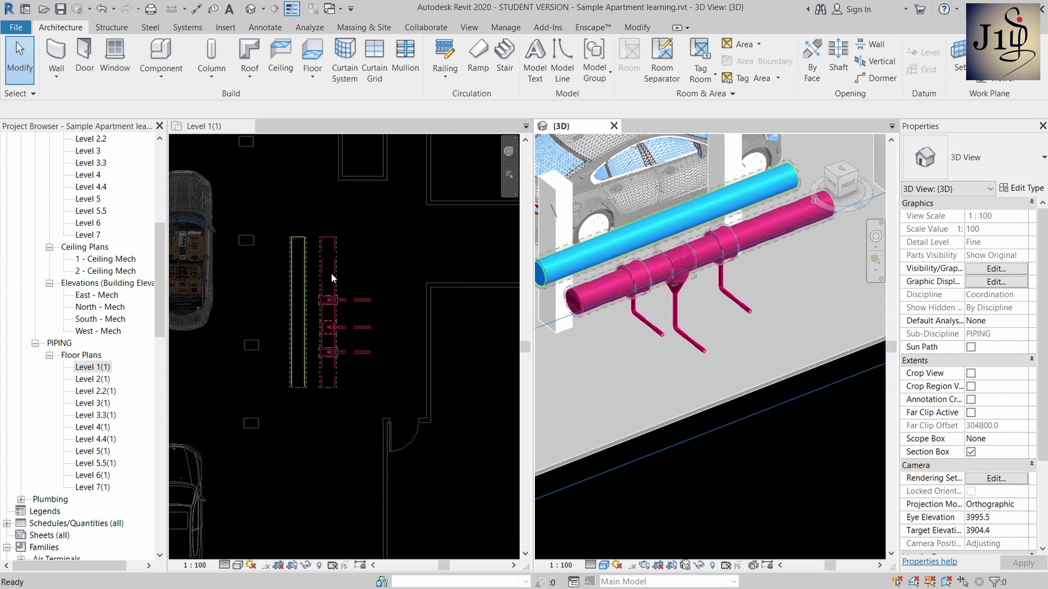
click(339, 266)
scroll(331, 251, up, 2)
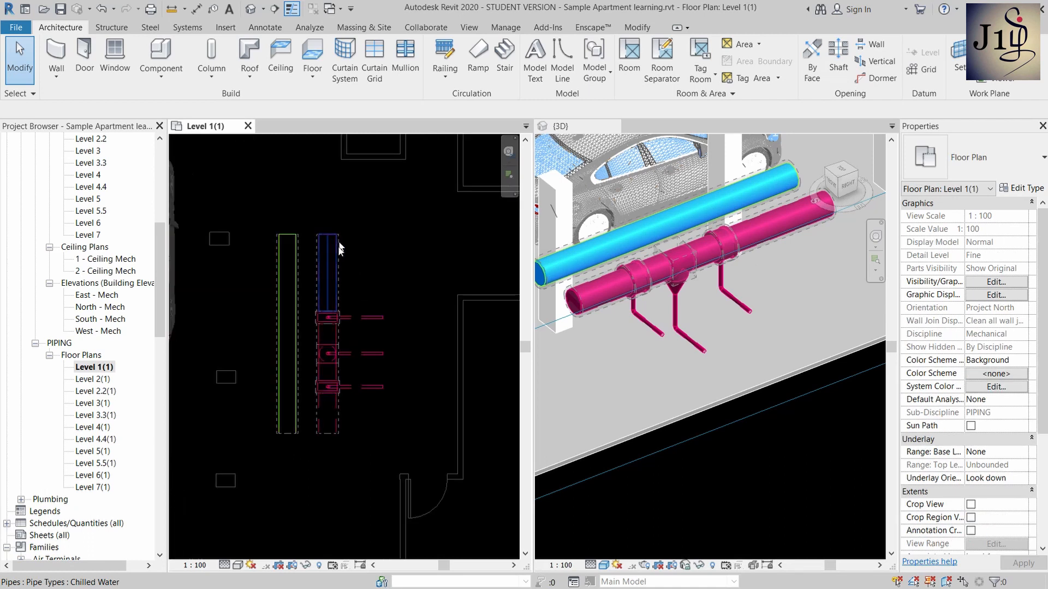
scroll(330, 319, down, 1)
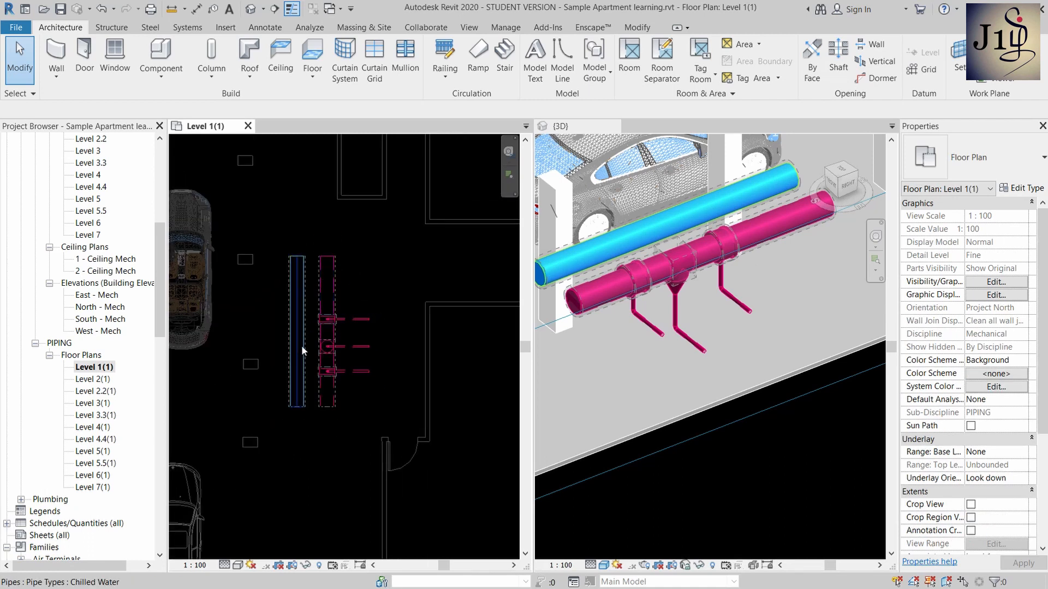
scroll(299, 260, up, 1)
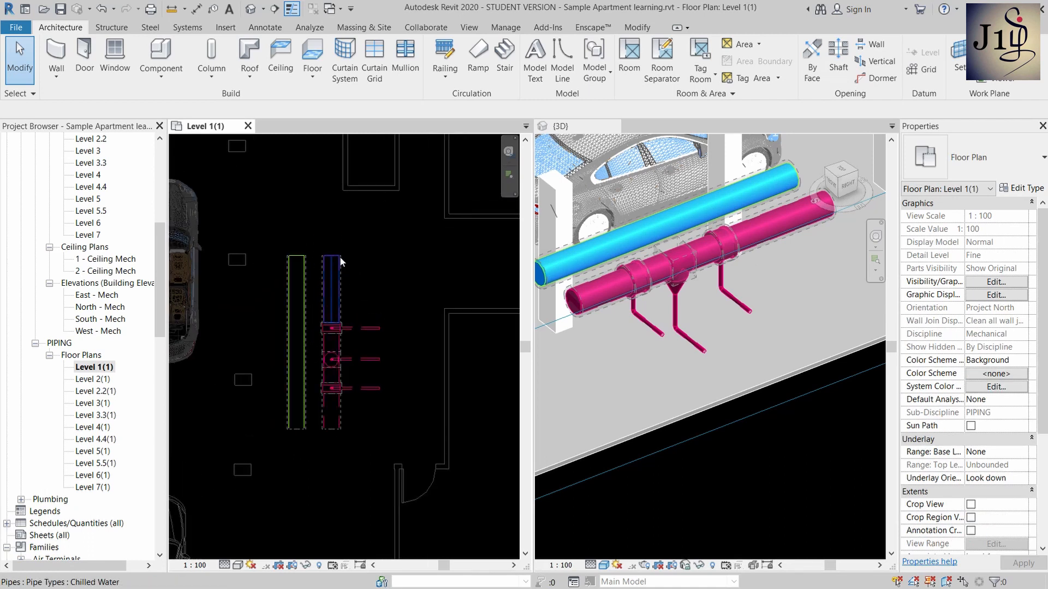
click(339, 267)
key(Escape)
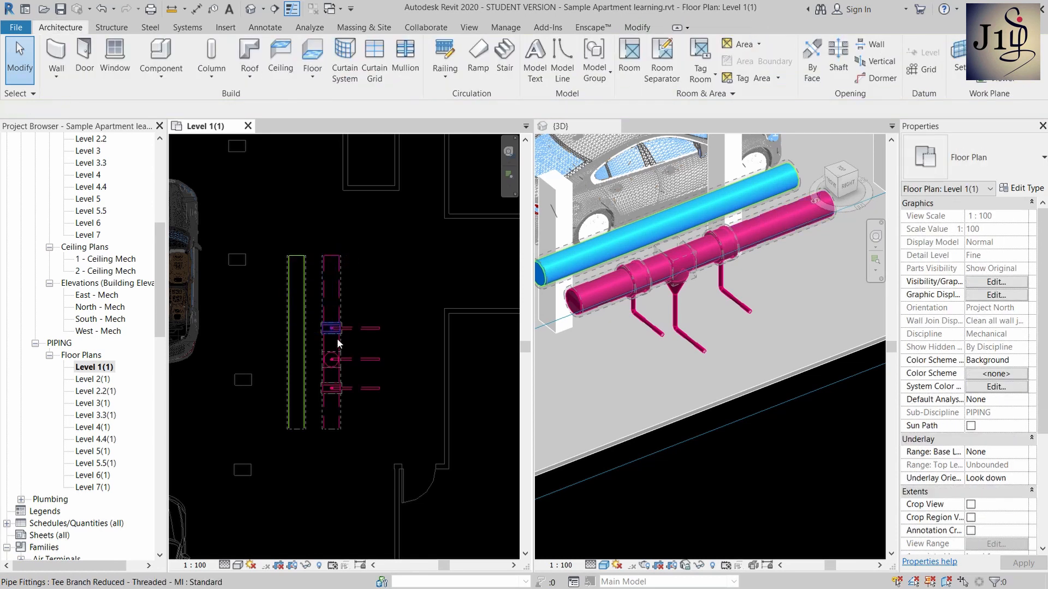
scroll(336, 341, down, 1)
scroll(336, 294, up, 1)
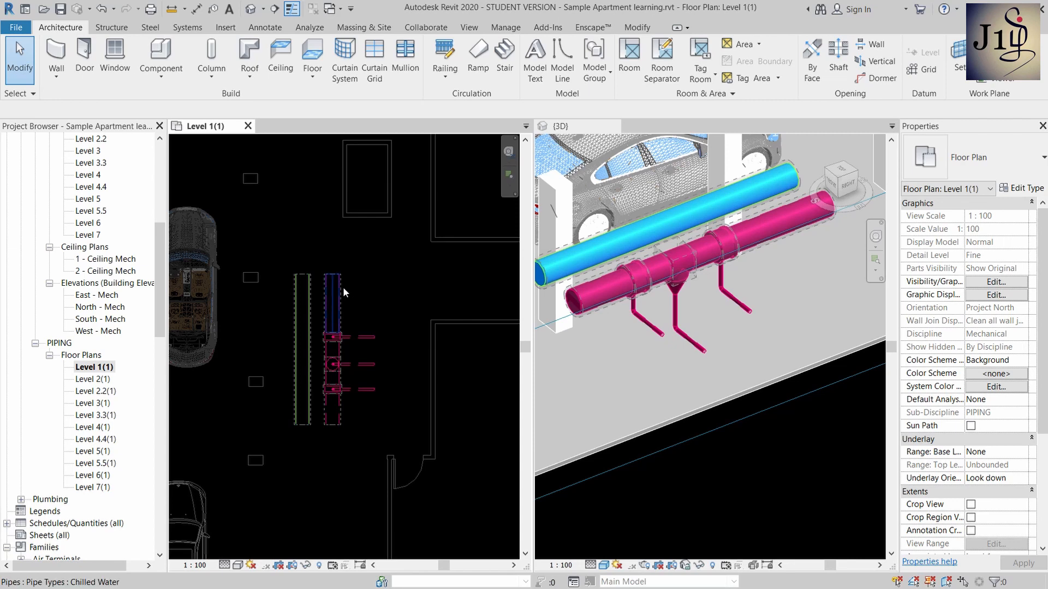
- Switch to File Explorer and look through the PIPE ACCESSORIES, AC and parent families folders for valve families
key(alt+Tab)
click(538, 287)
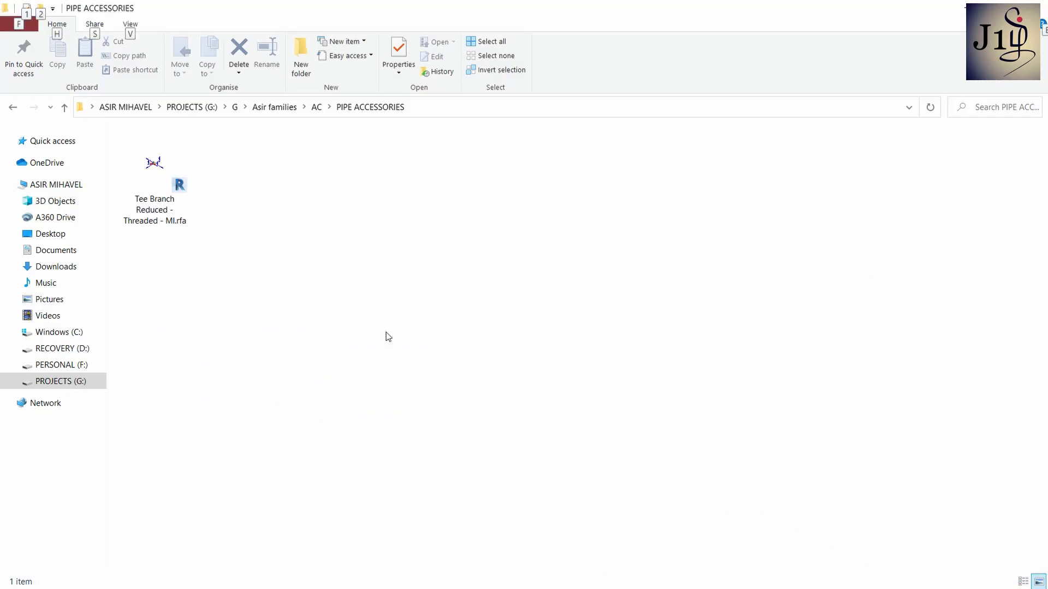
click(386, 334)
click(287, 109)
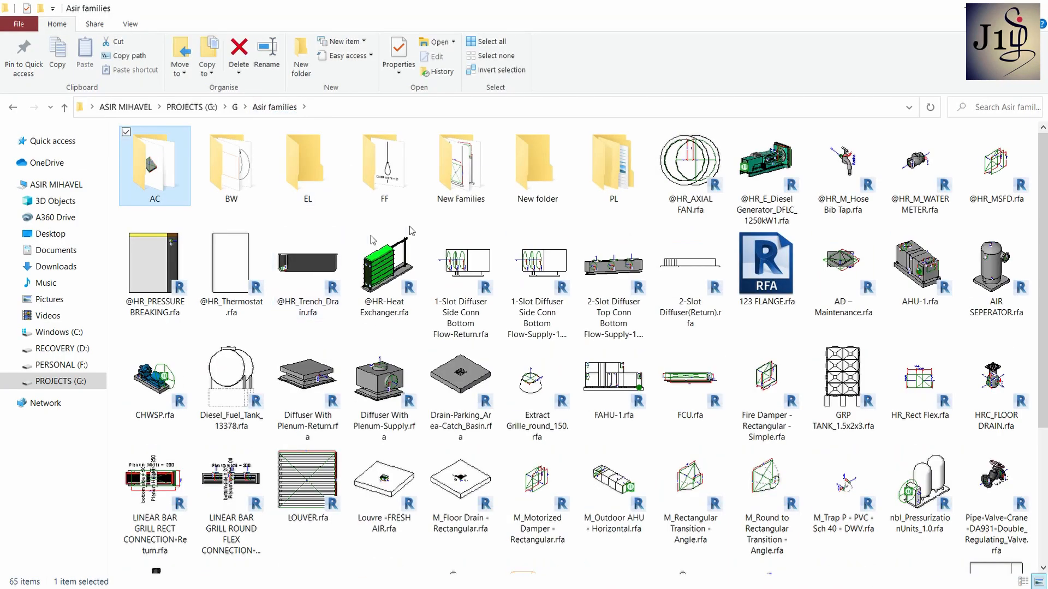
scroll(594, 278, down, 3)
scroll(551, 273, up, 3)
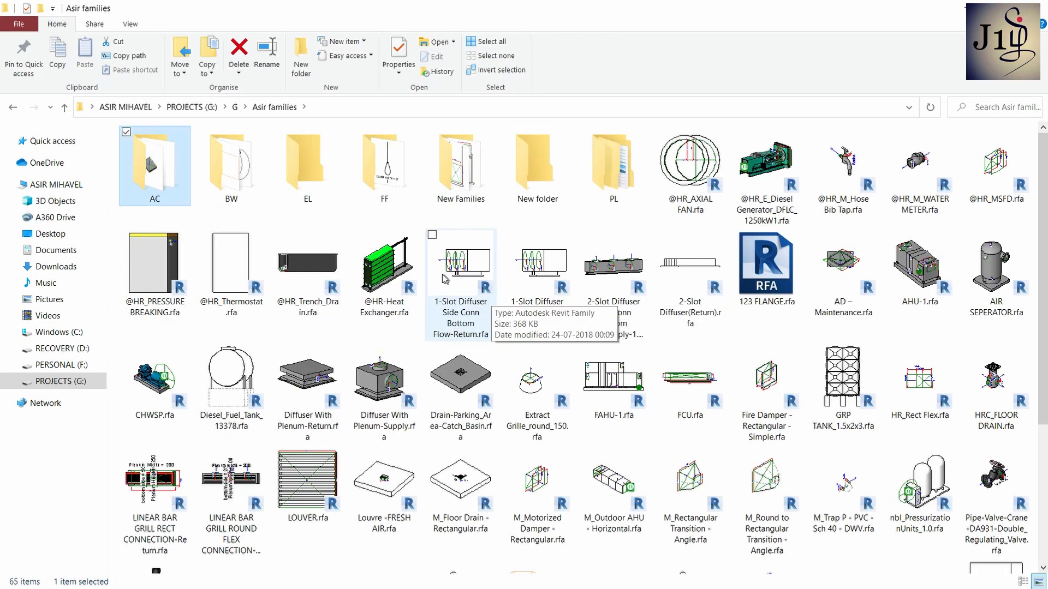
click(230, 186)
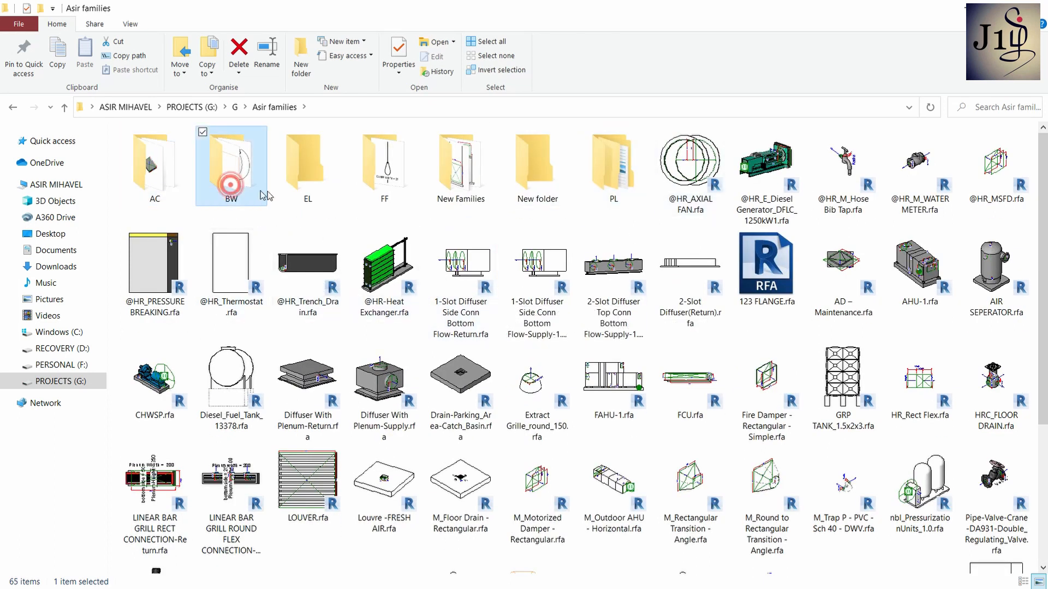
double_click(153, 180)
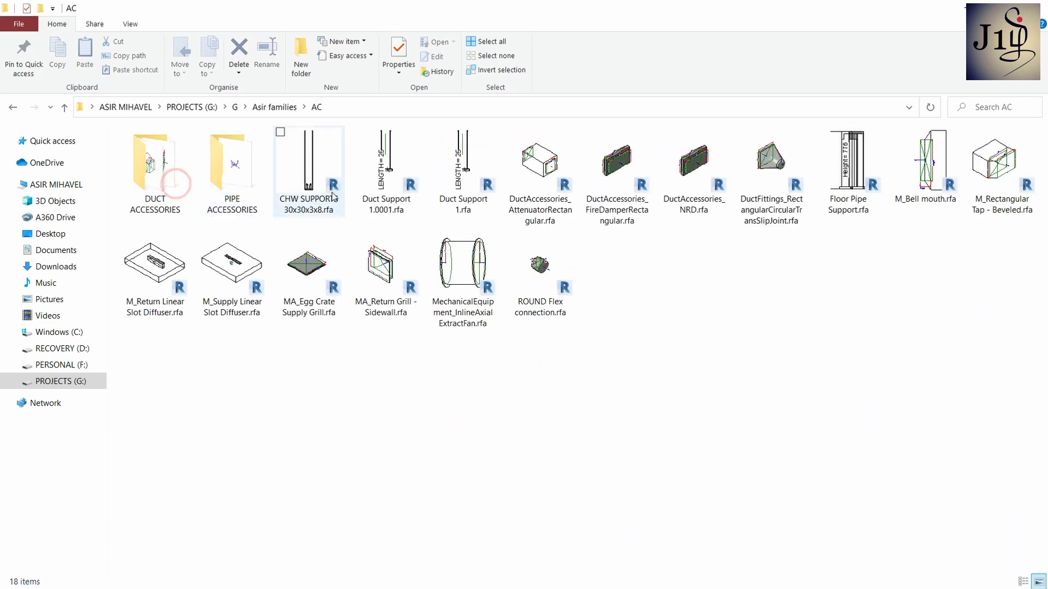
click(356, 380)
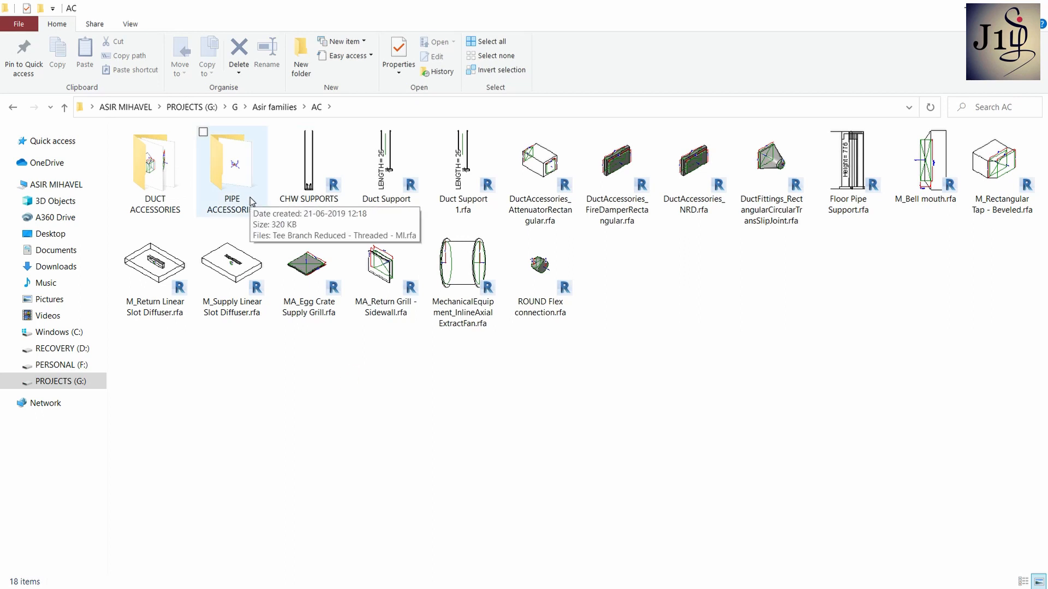
click(389, 402)
click(274, 107)
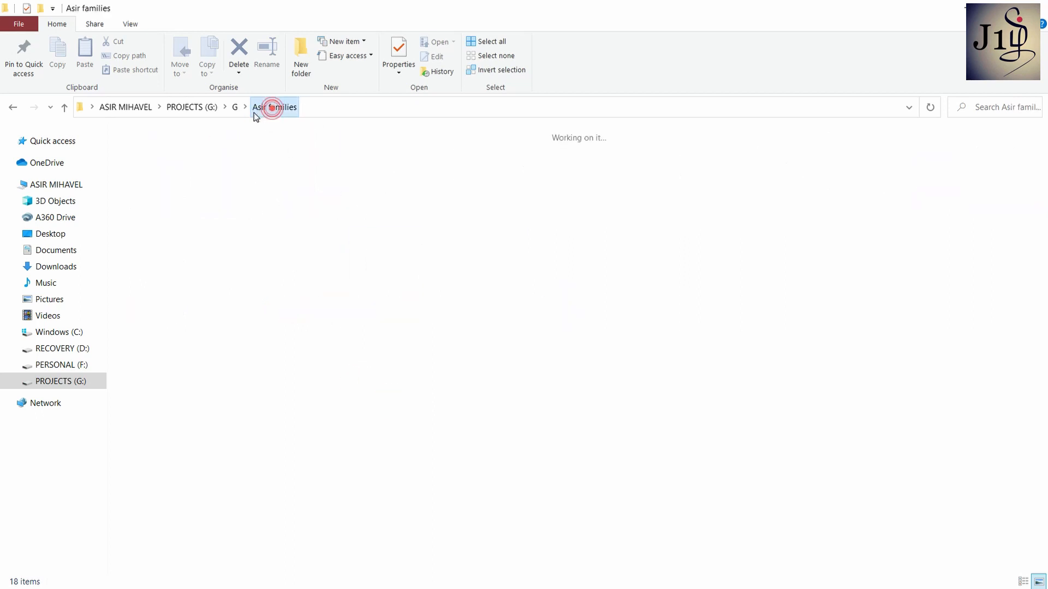
scroll(306, 180, down, 3)
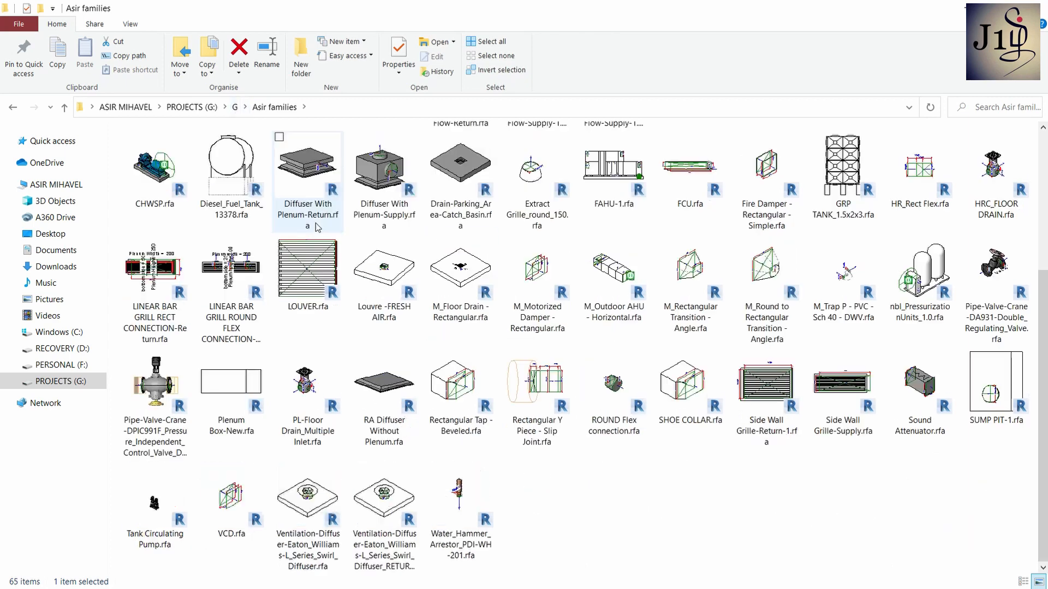
scroll(348, 262, up, 3)
scroll(350, 309, down, 3)
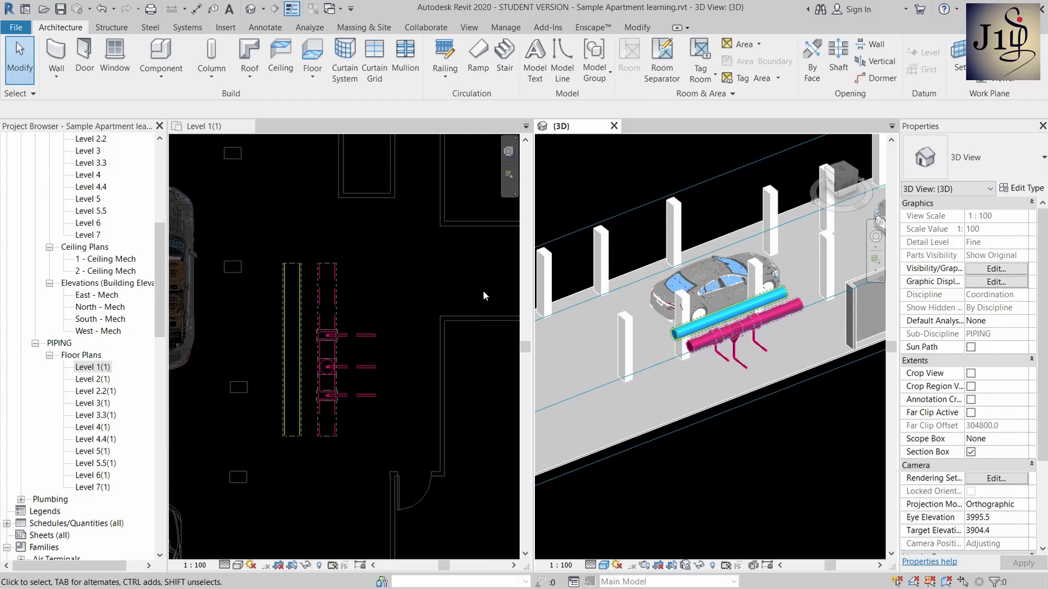
- Switch to File Explorer and load the valve families from the AC\Valves folder into the Revit project
key(alt+Tab)
click(594, 302)
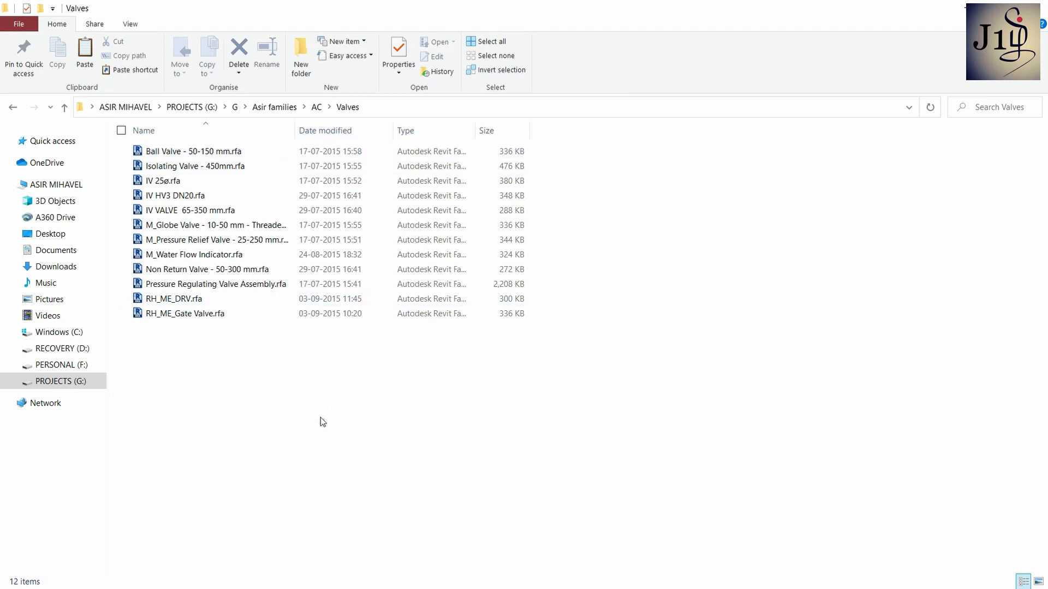
drag(320, 422, 261, 287)
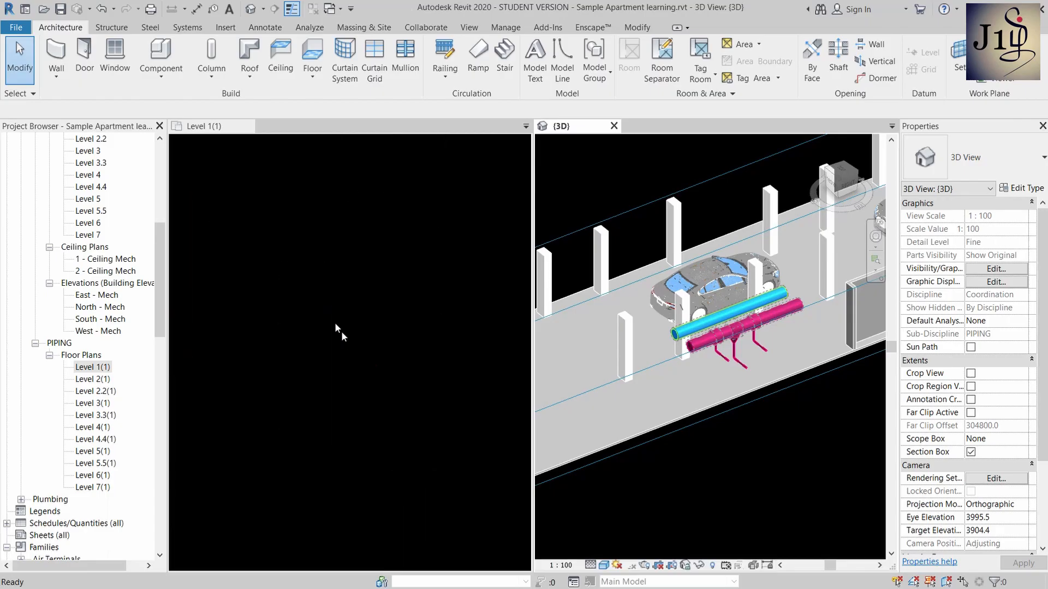
drag(335, 323, 322, 313)
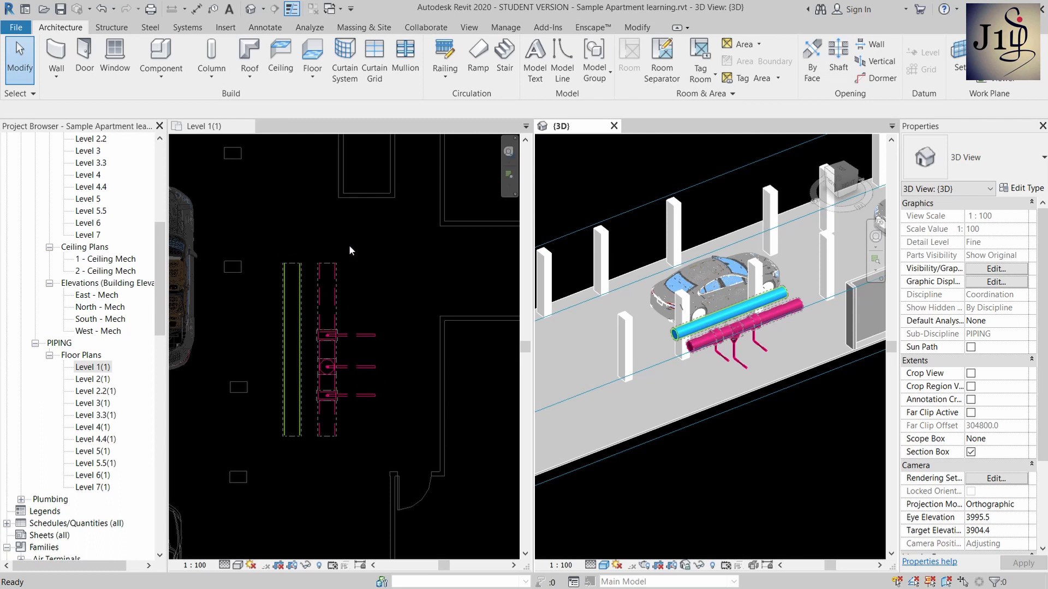
- Start placing a component with the Isolating Valve - 450mm: Butterfly Valve - 450mm type beside the main chilled water pipes
key(m)
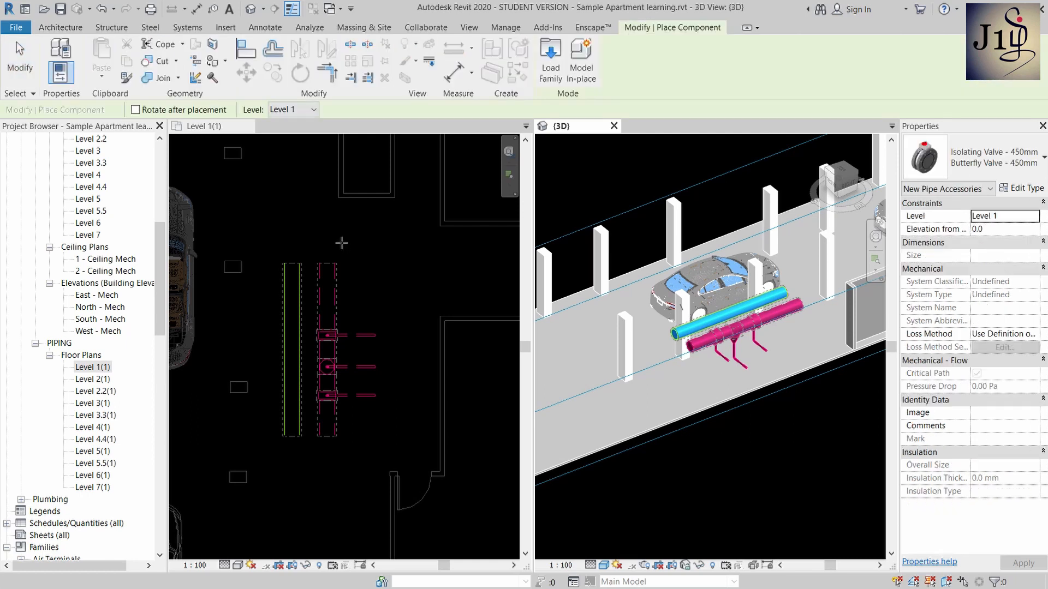
click(1016, 155)
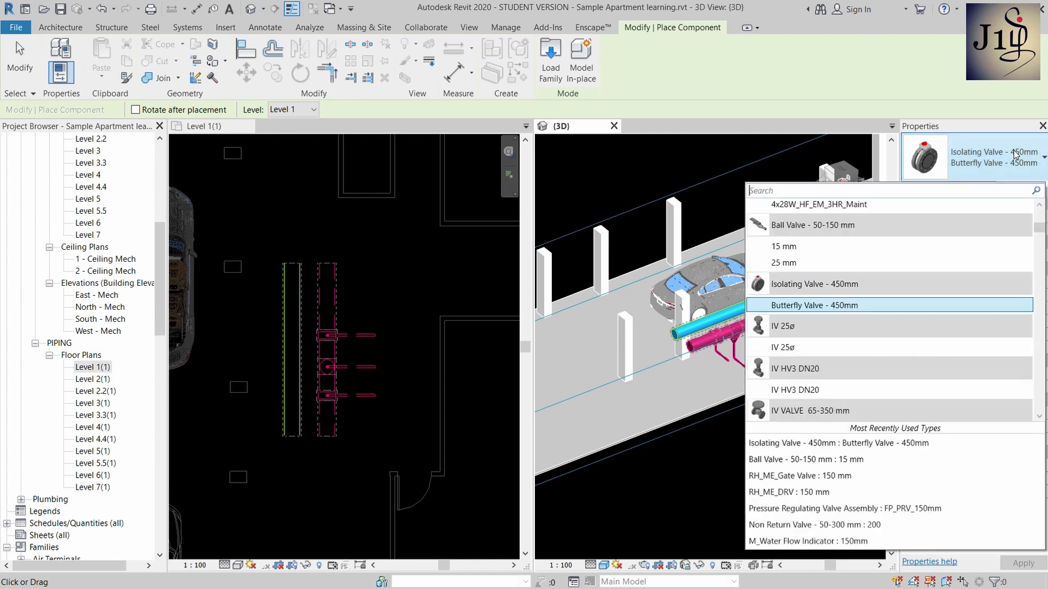
click(833, 306)
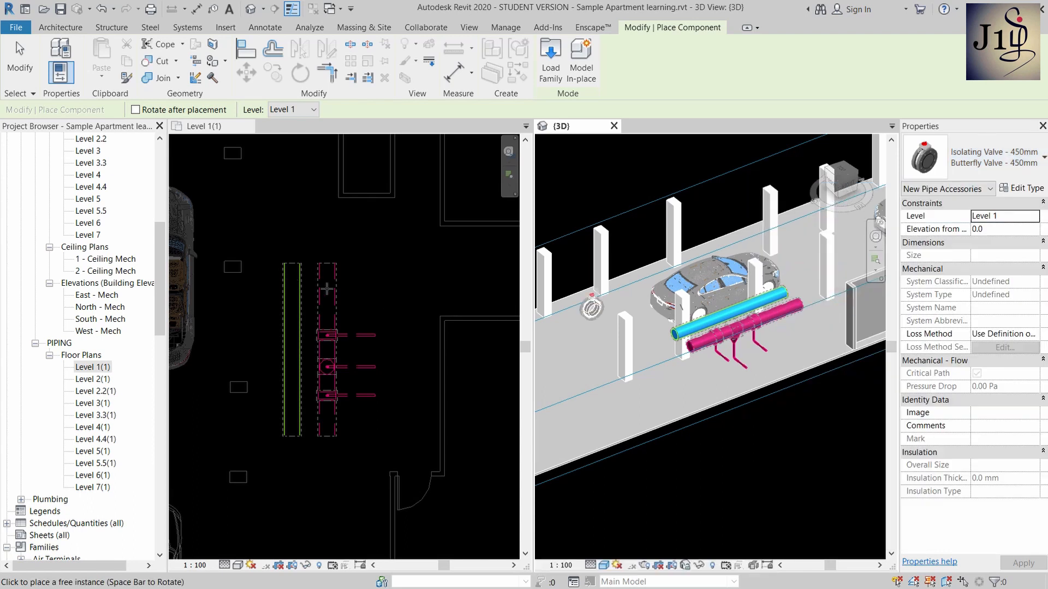
scroll(327, 289, up, 2)
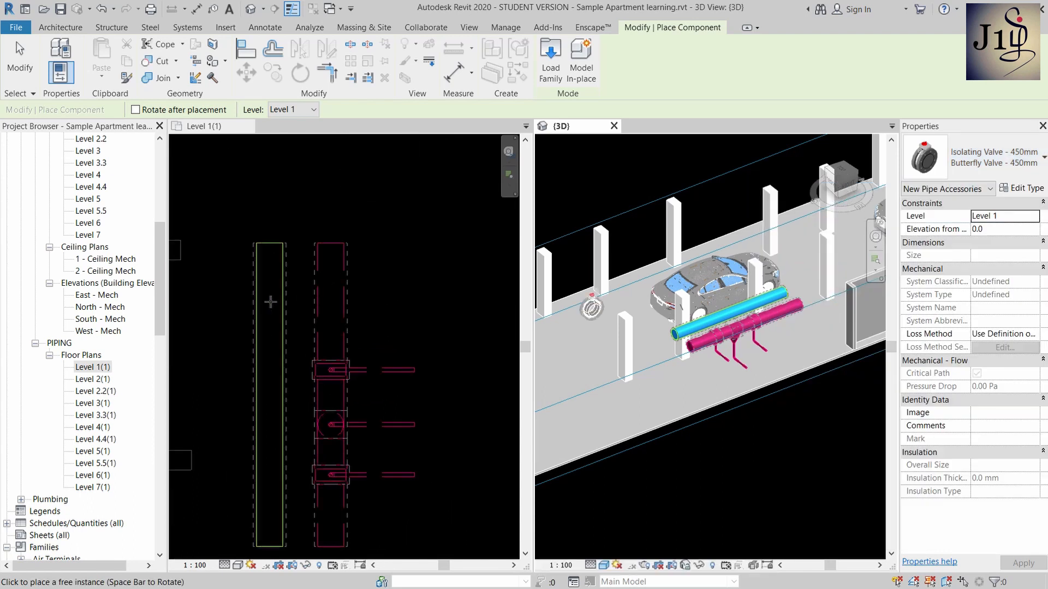
scroll(278, 277, down, 2)
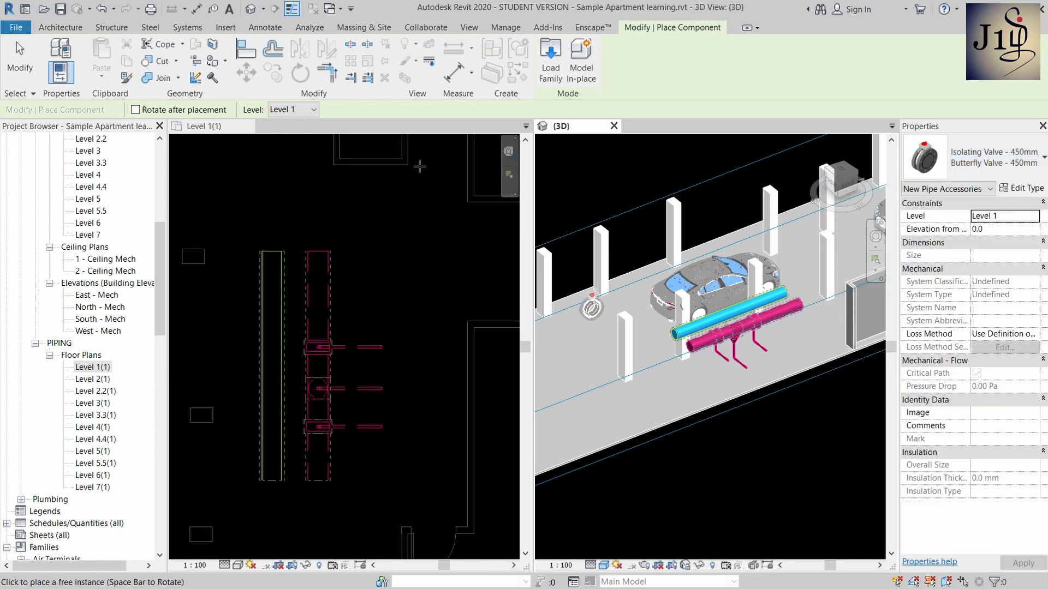
scroll(334, 286, up, 4)
scroll(309, 267, down, 3)
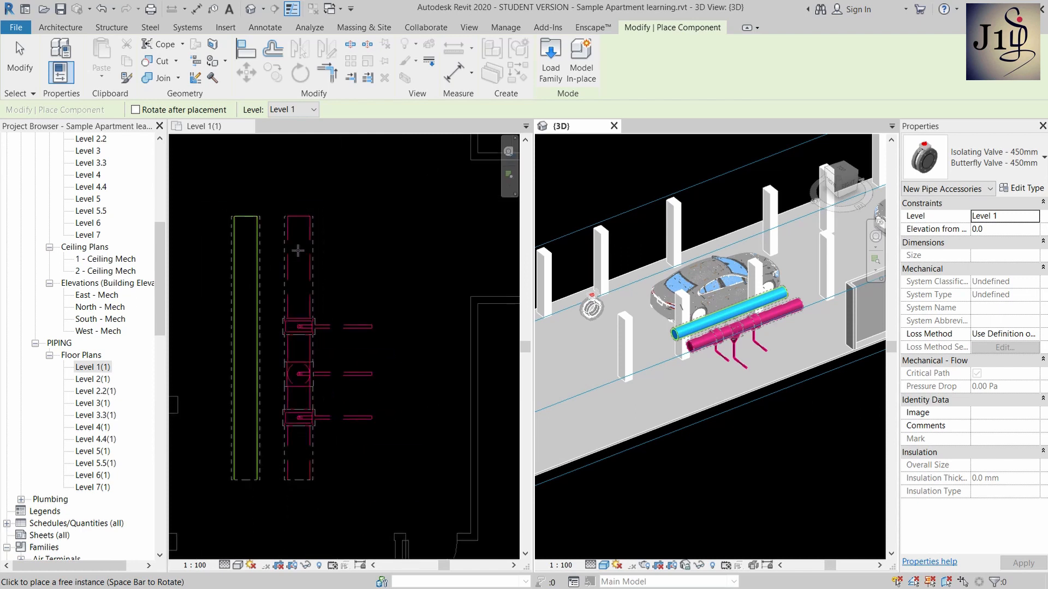
- Look through the component type list for the loaded valve families and their available sizes
click(1023, 163)
scroll(961, 329, down, 3)
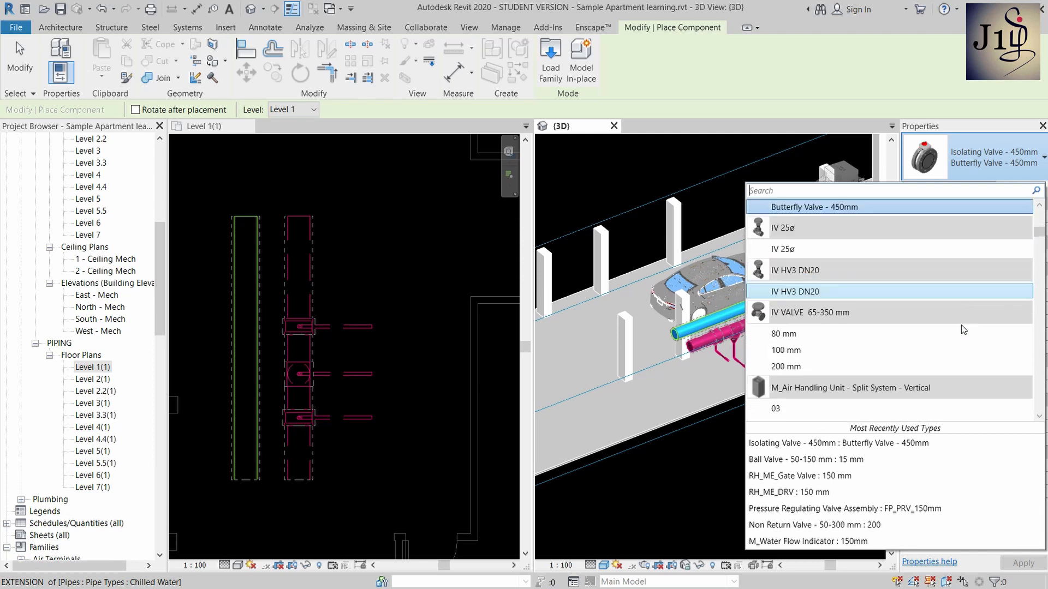
scroll(961, 329, up, 6)
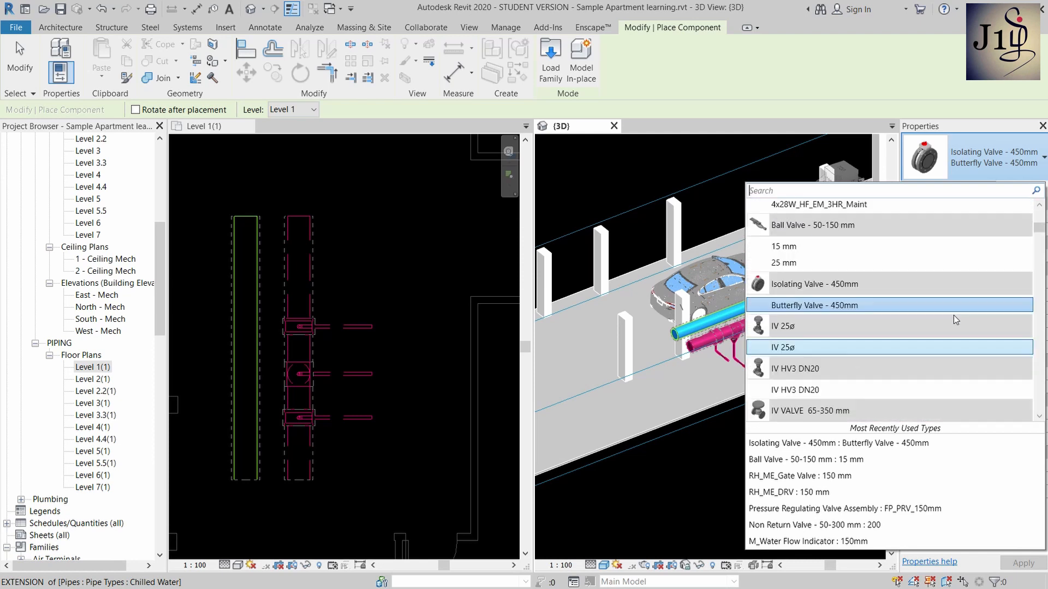
scroll(939, 302, up, 1)
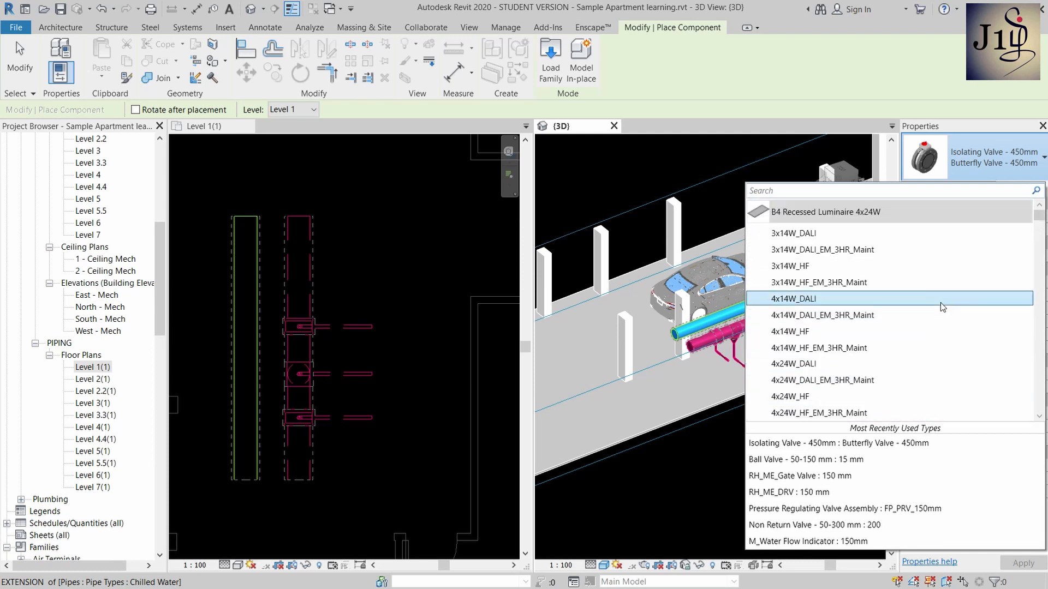
scroll(915, 286, down, 3)
scroll(870, 339, down, 3)
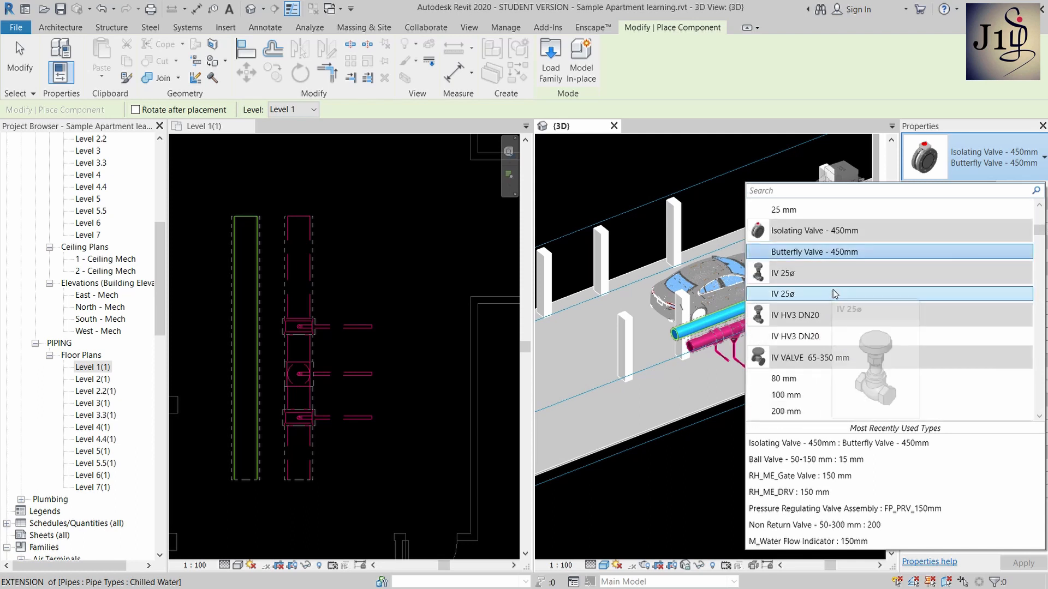
scroll(819, 390, down, 6)
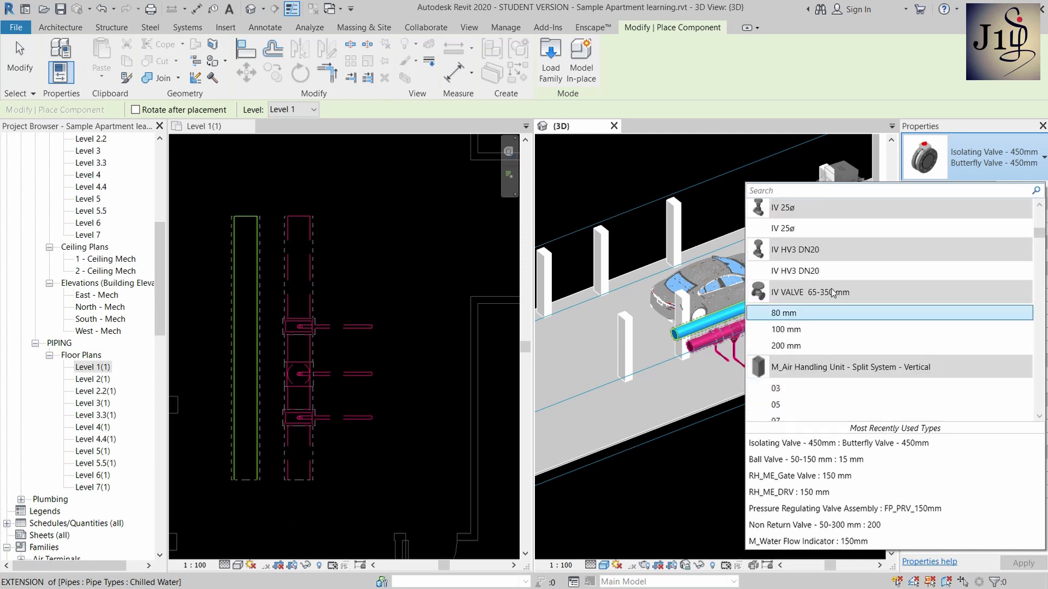
scroll(853, 351, down, 10)
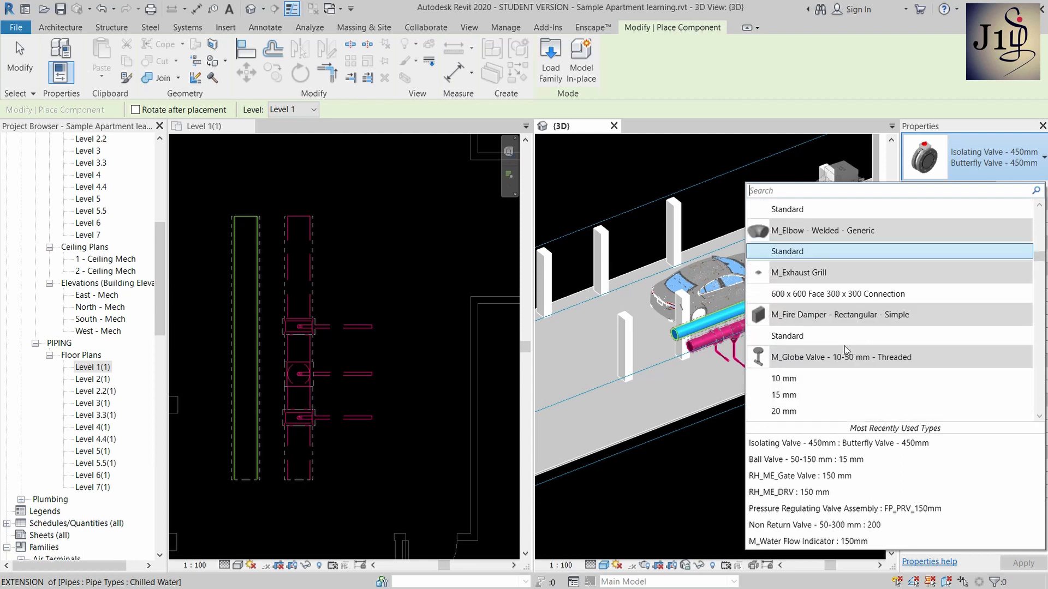
scroll(845, 349, down, 5)
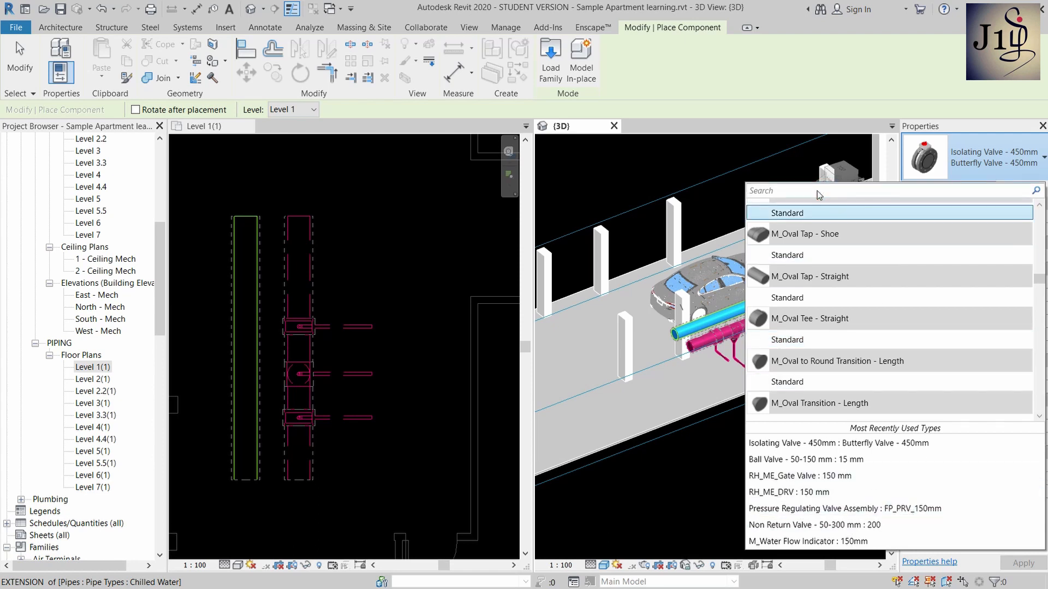
- Search the component types for "butte" and choose the Isolating Valve - 450mm: Butterfly Valve - 450mm type
text(biu)
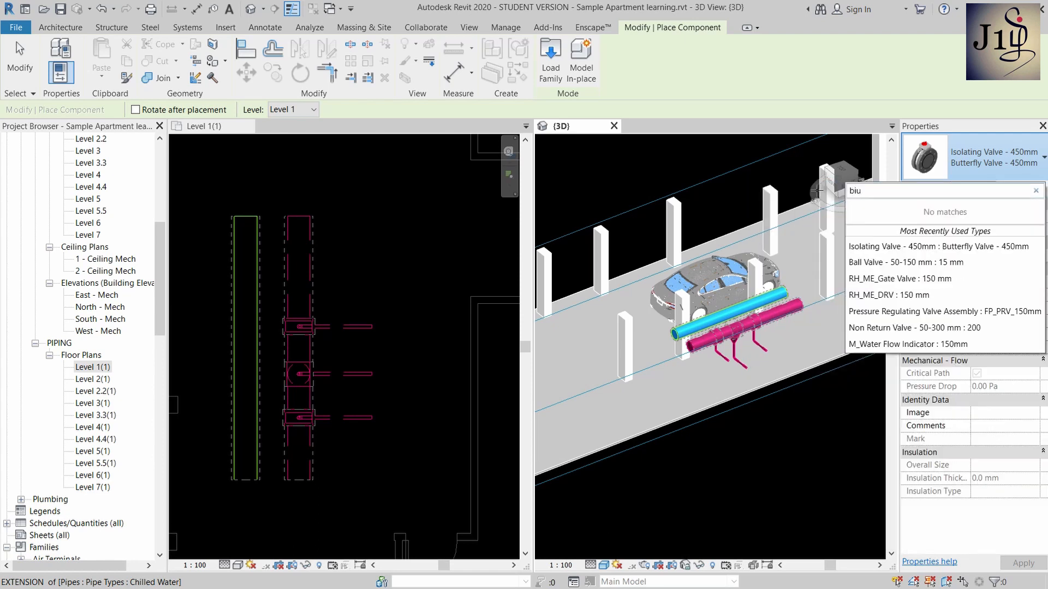
key(BackSpace)
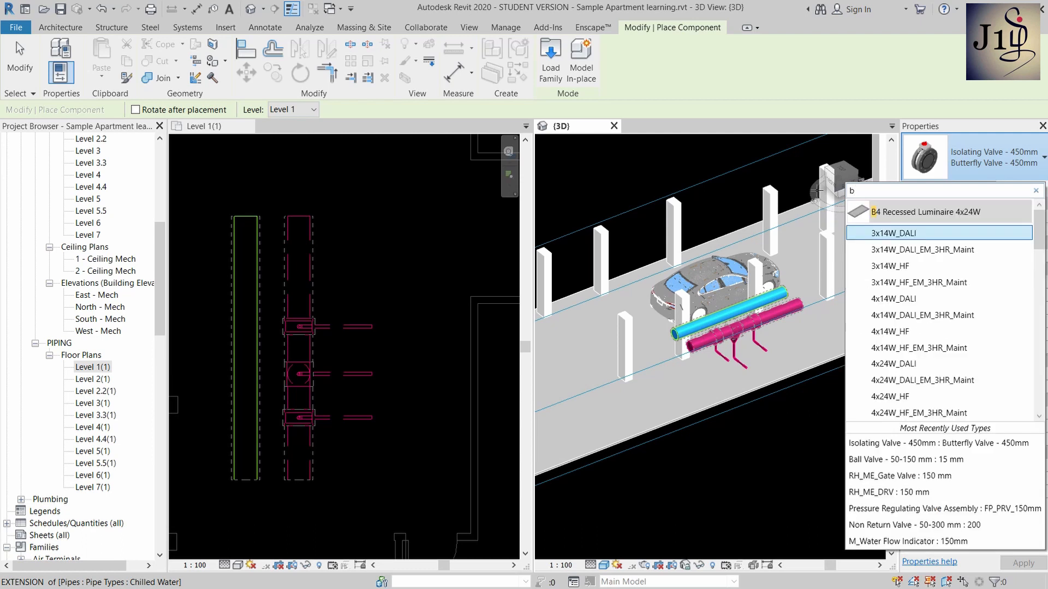
text(utte)
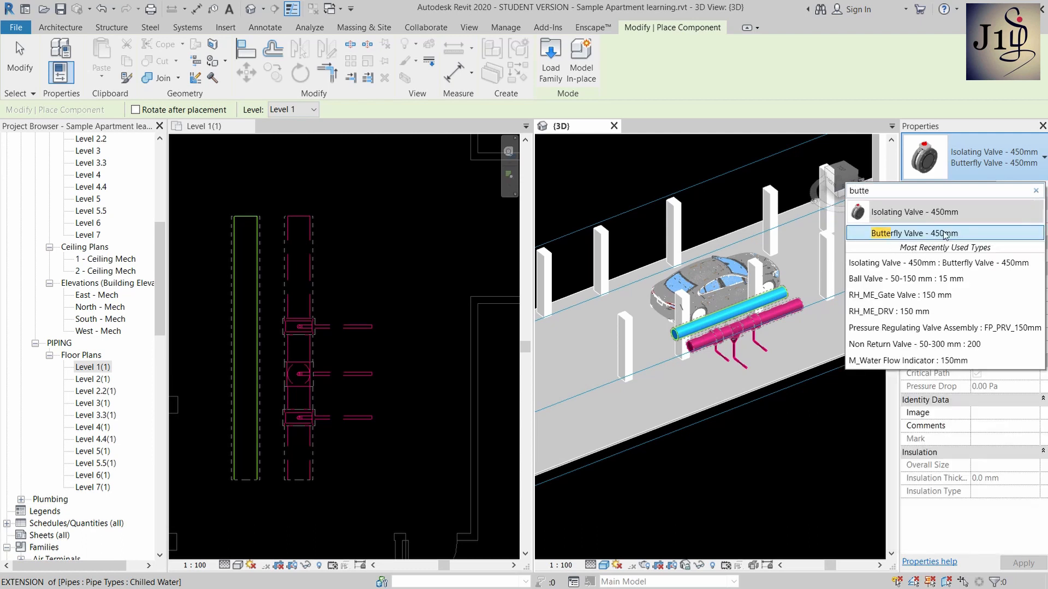
click(944, 234)
scroll(359, 328, up, 1)
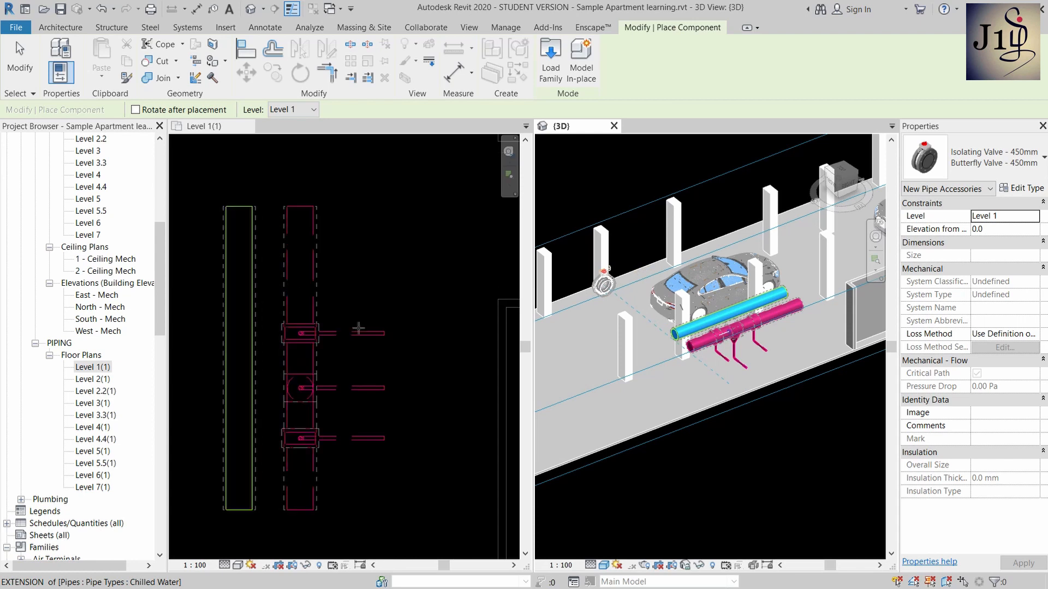
scroll(298, 270, up, 1)
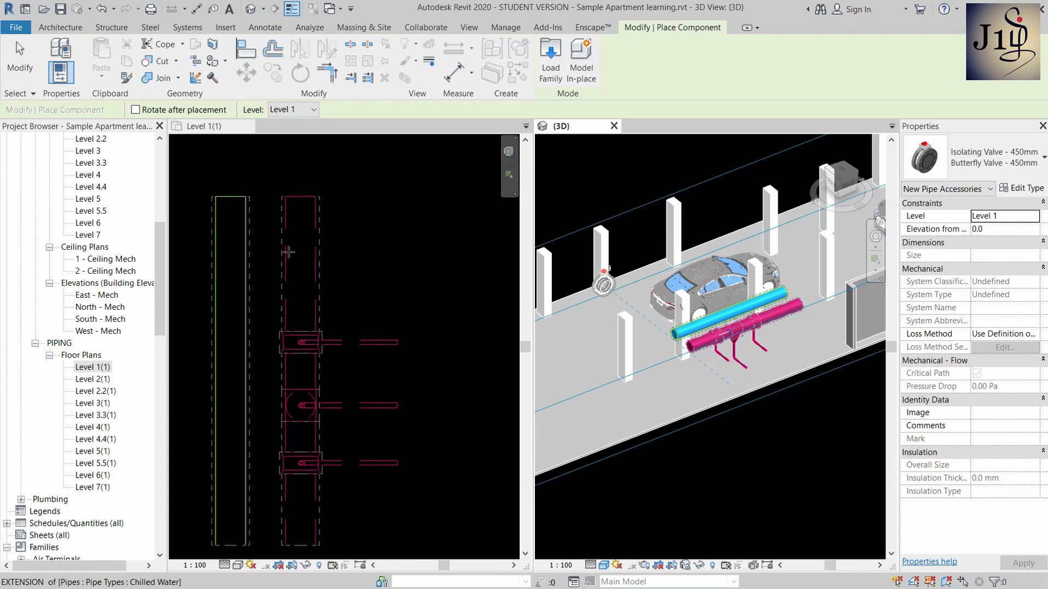
key(Escape)
click(316, 270)
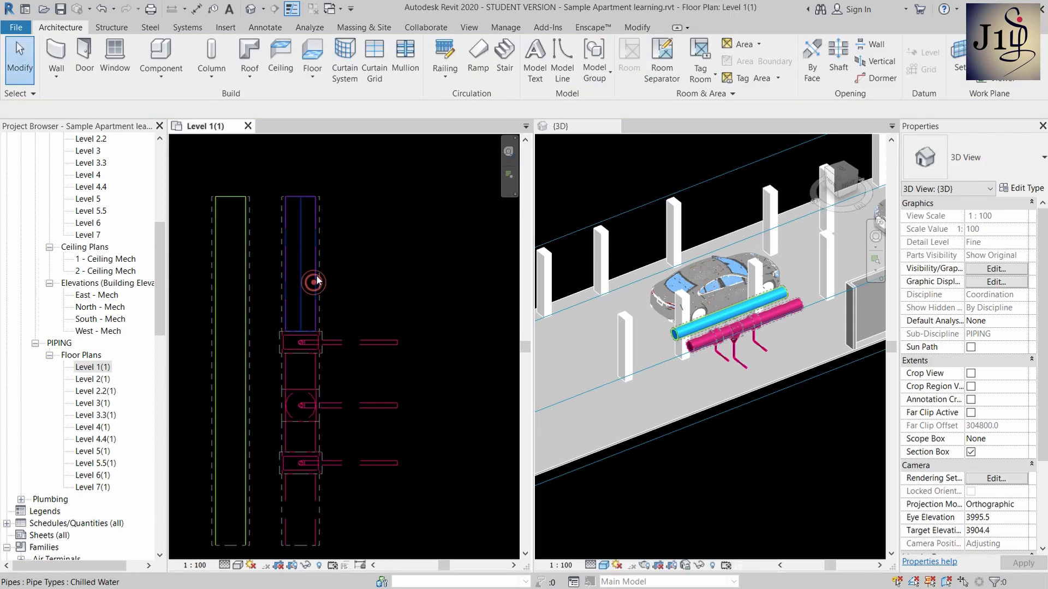
key(m)
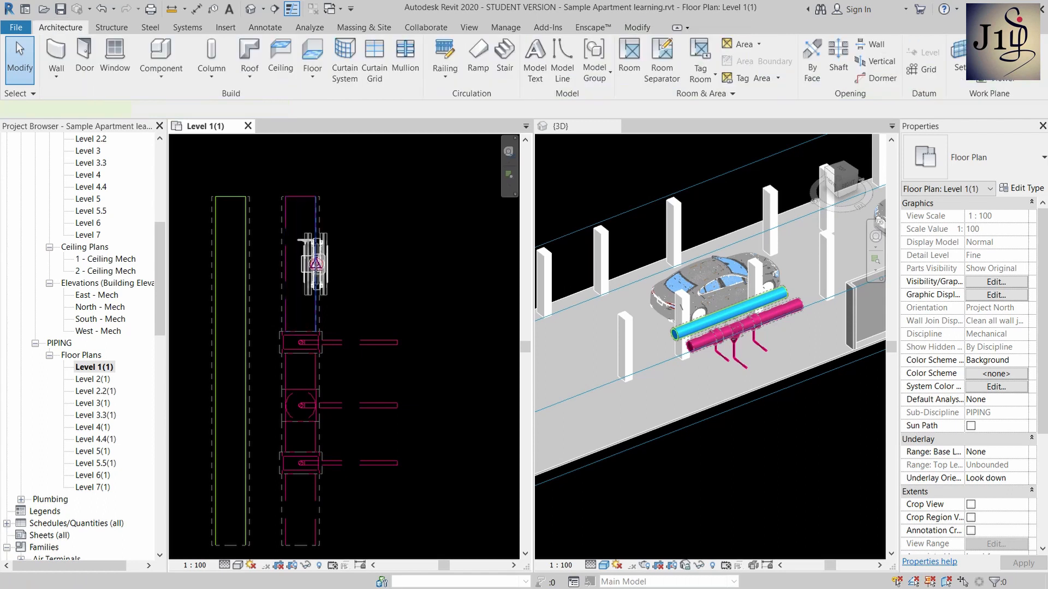
key(Escape)
scroll(347, 275, down, 1)
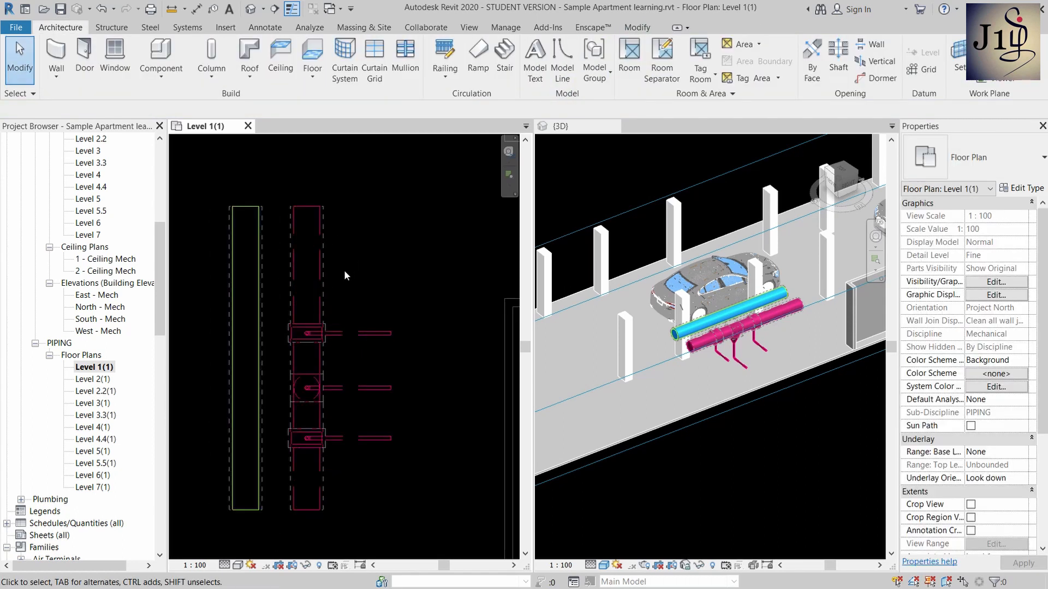
- Place the 450 mm butterfly valve on the chilled water pipe's centreline, midway along the section above the first branch in the Level 1(1) plan
key(c)
key(m)
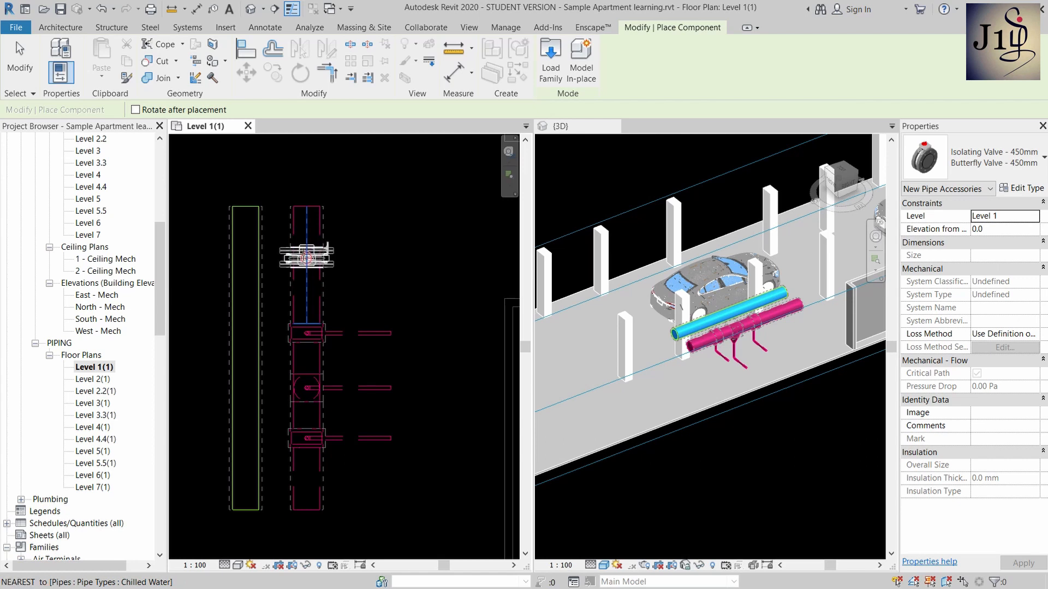
scroll(307, 241, up, 2)
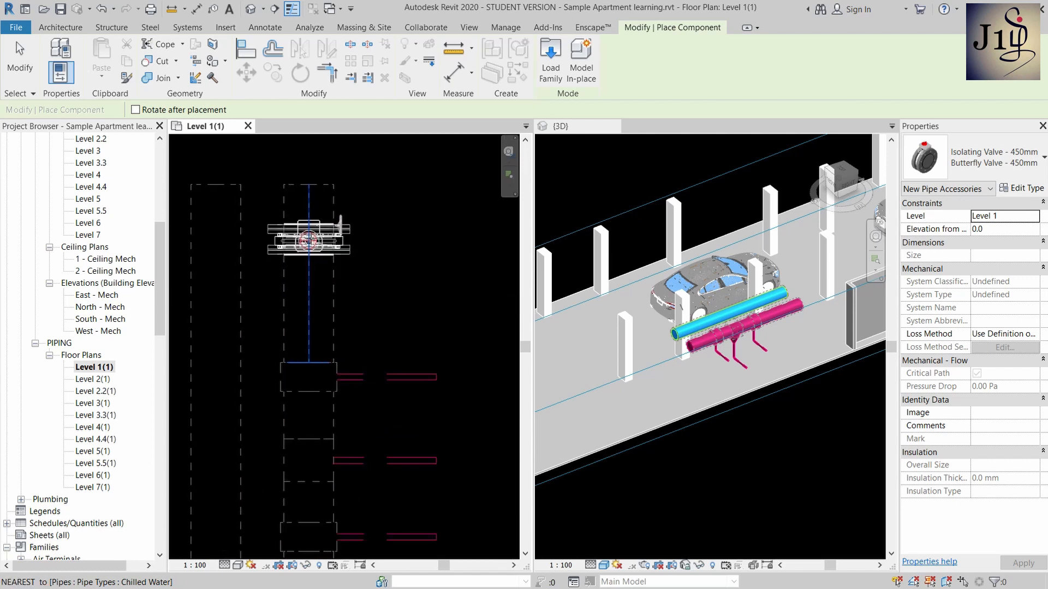
scroll(308, 251, up, 1)
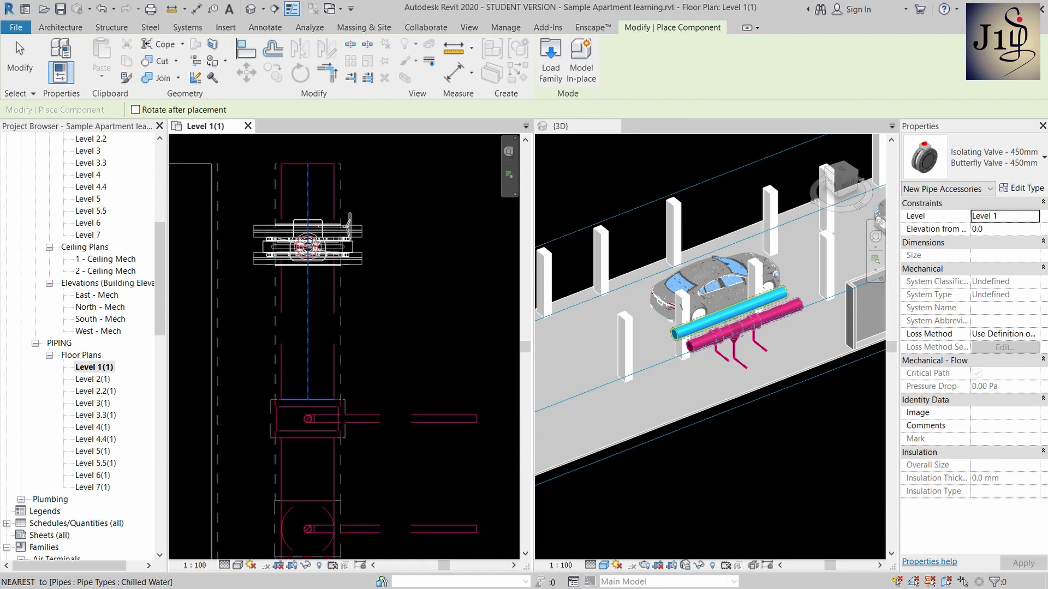
scroll(308, 248, down, 1)
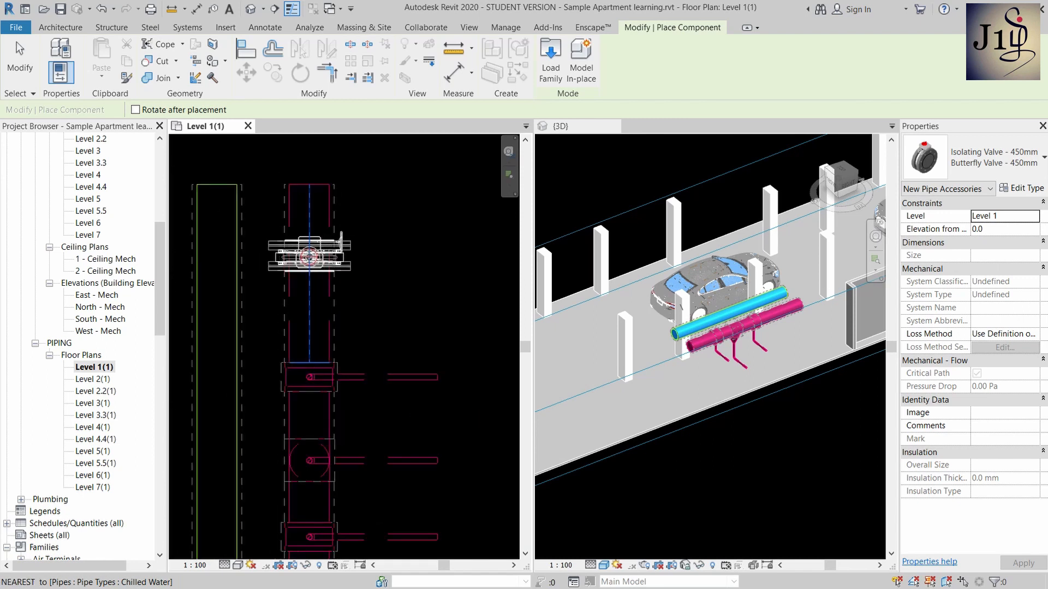
scroll(308, 256, down, 1)
scroll(309, 263, up, 1)
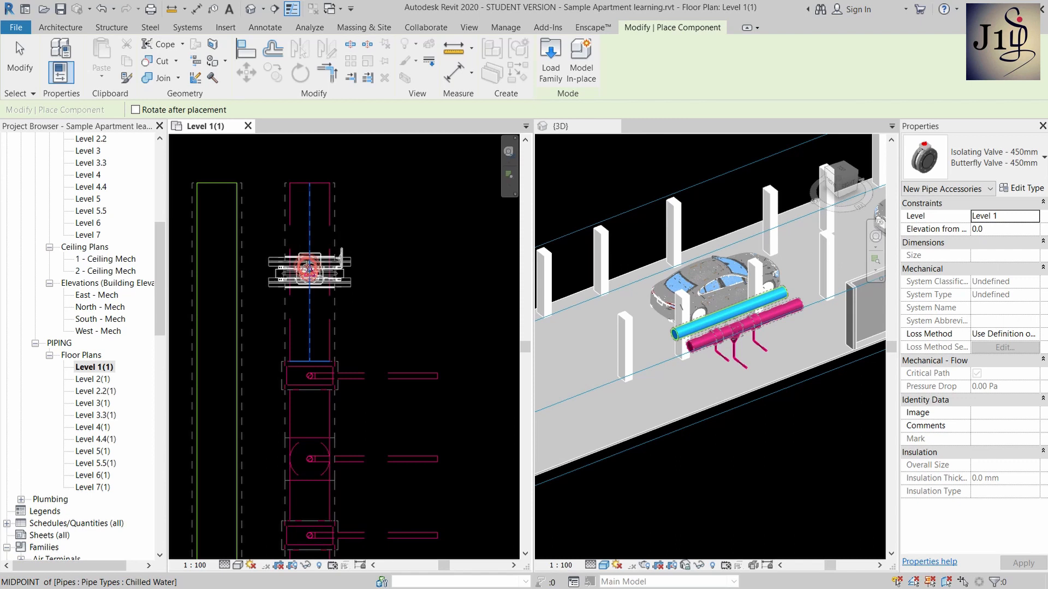
click(310, 271)
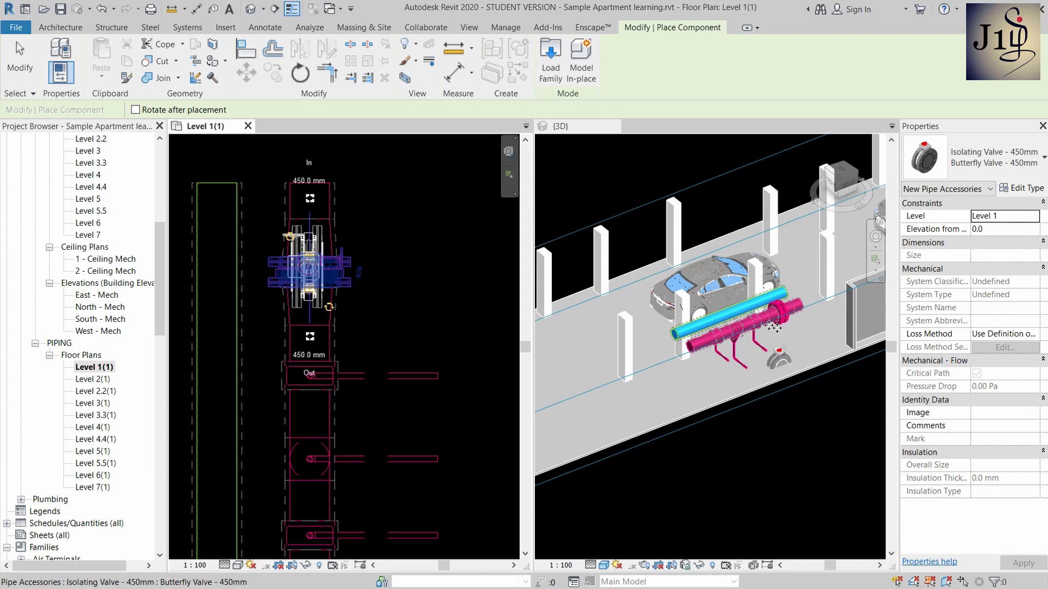
key(Escape)
key(Escape)
- Examine the placed butterfly valve and its transition fittings up close in the 3D view
scroll(777, 319, up, 3)
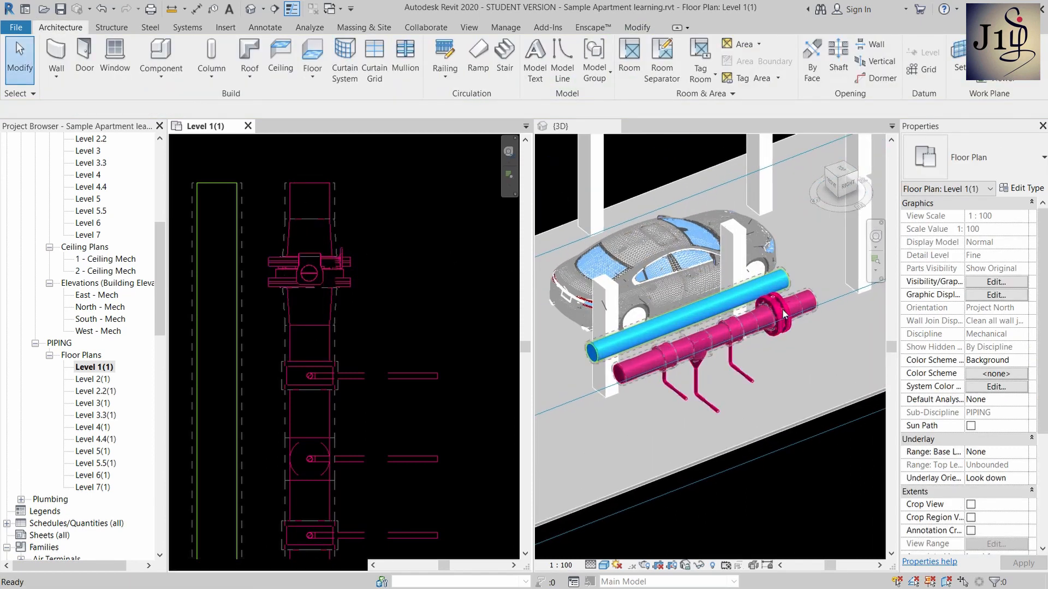
shift+middle_drag(782, 310, 795, 349)
scroll(792, 310, up, 3)
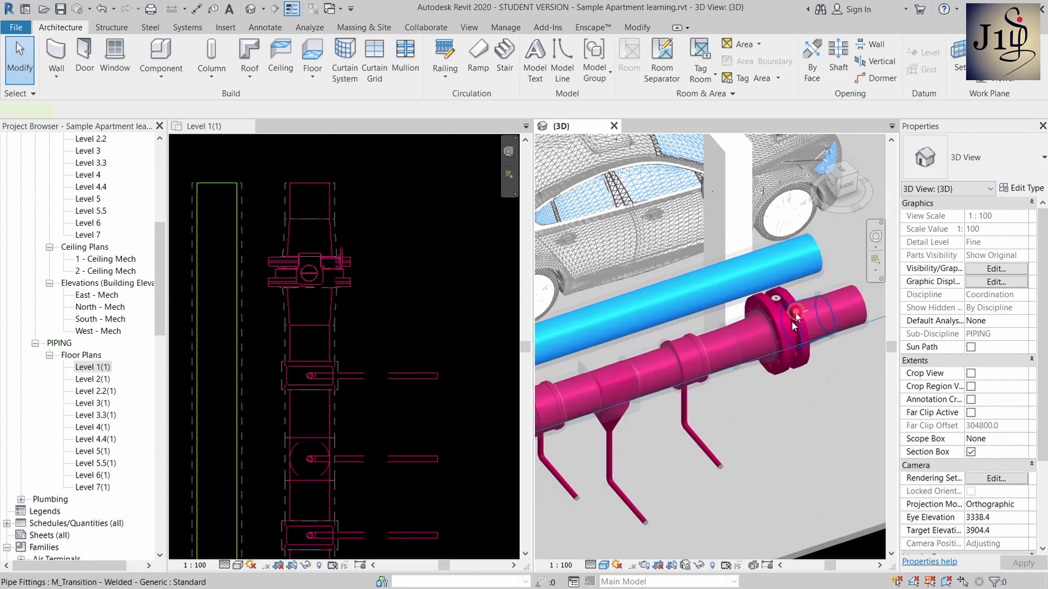
click(791, 321)
scroll(761, 335, up, 2)
key(Escape)
scroll(693, 263, down, 2)
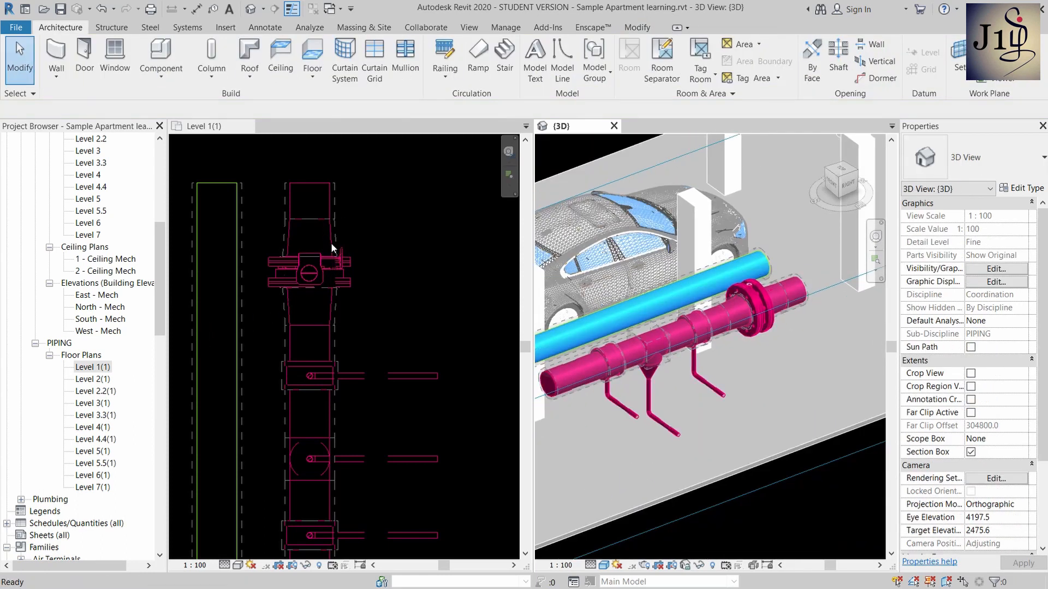
- Inspect the transition fitting, the butterfly valve's connection sizes and the adjoining pipe in the Level 1(1) plan
scroll(332, 248, up, 1)
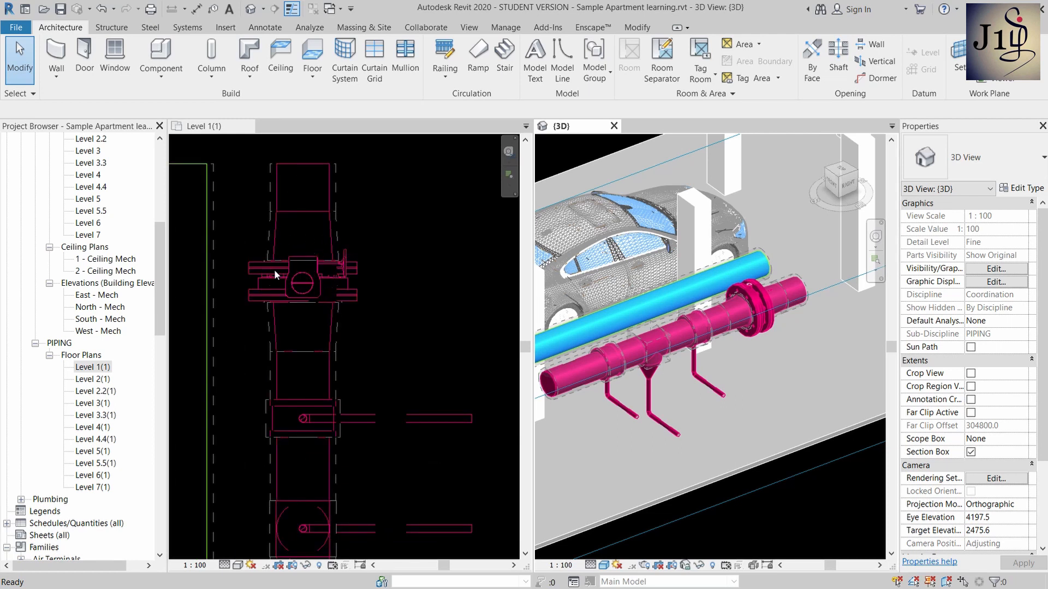
click(276, 237)
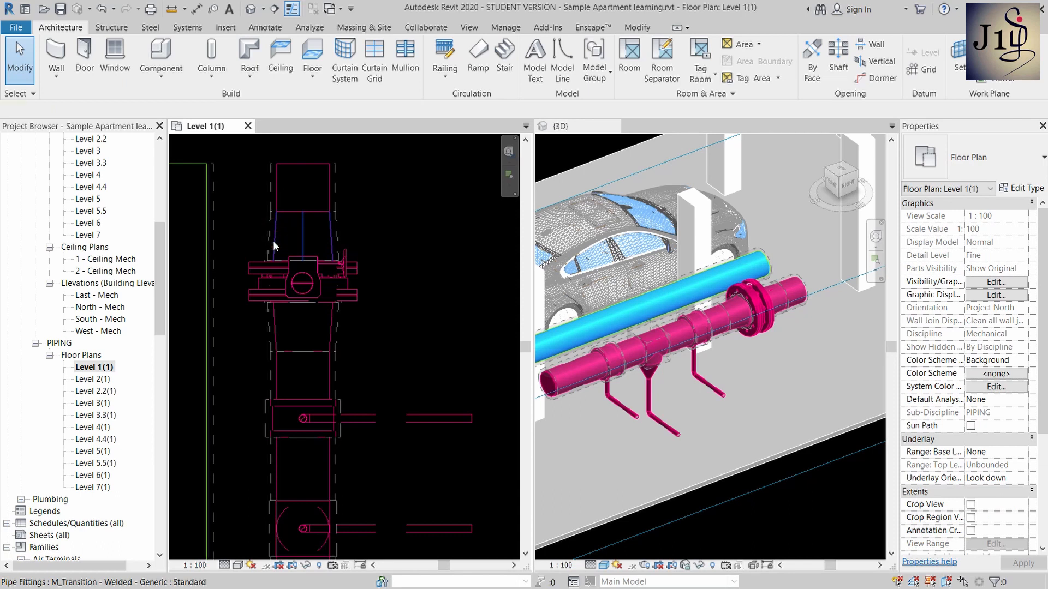
click(273, 240)
key(Escape)
click(299, 282)
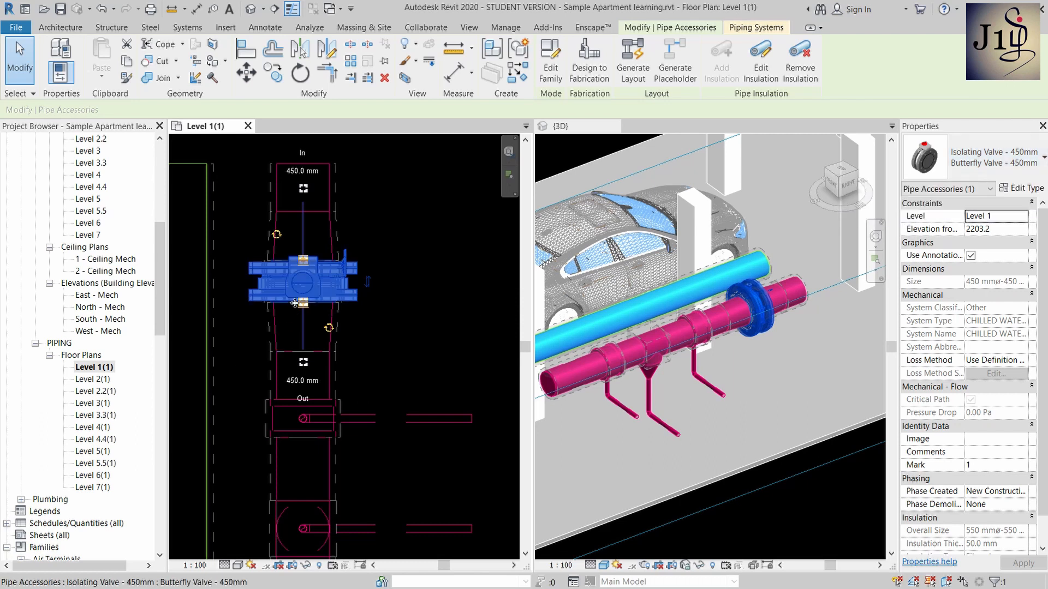
scroll(335, 287, down, 1)
click(335, 209)
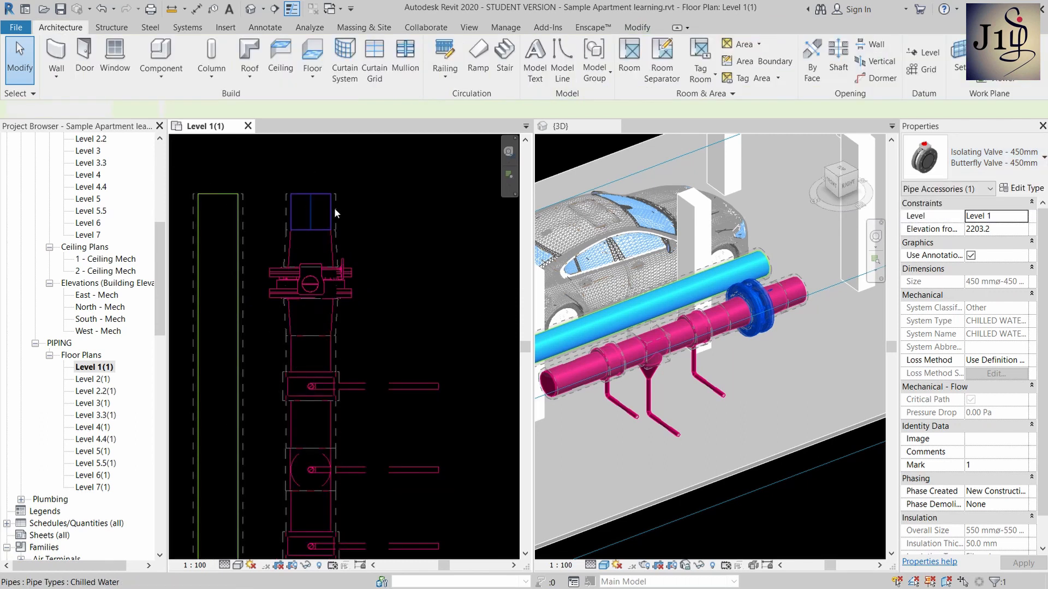
click(334, 210)
key(Escape)
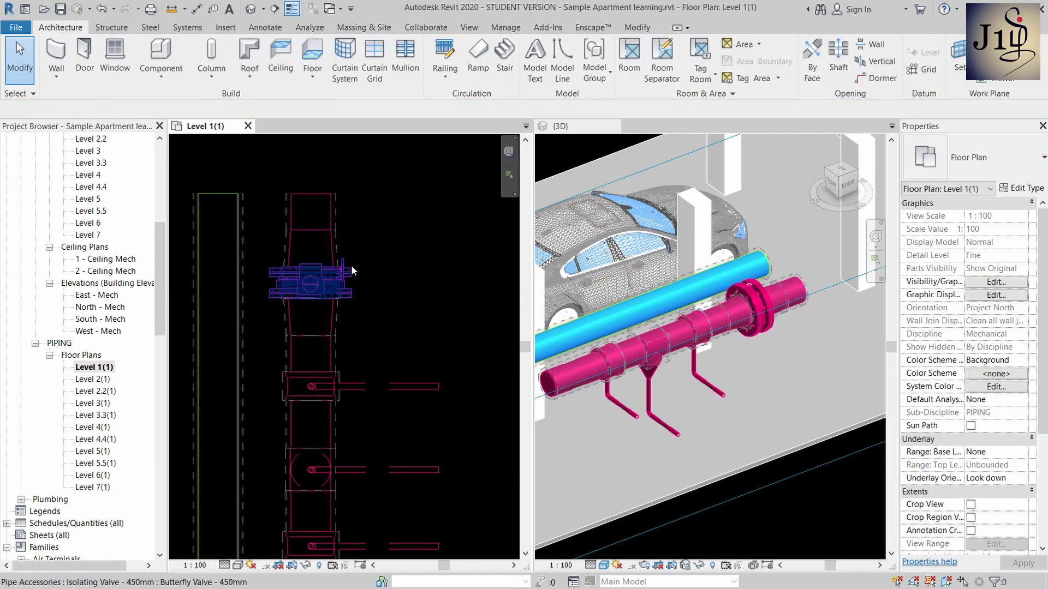
- Set the Nominal Diameter of the placed butterfly valve's type to 400 mm in its type properties
click(344, 274)
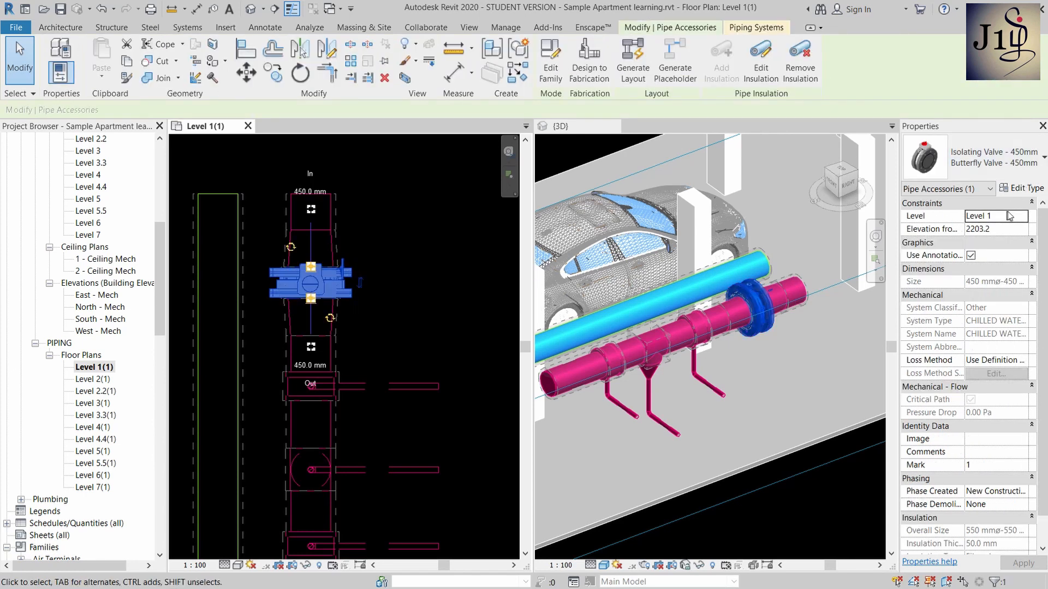
click(1021, 189)
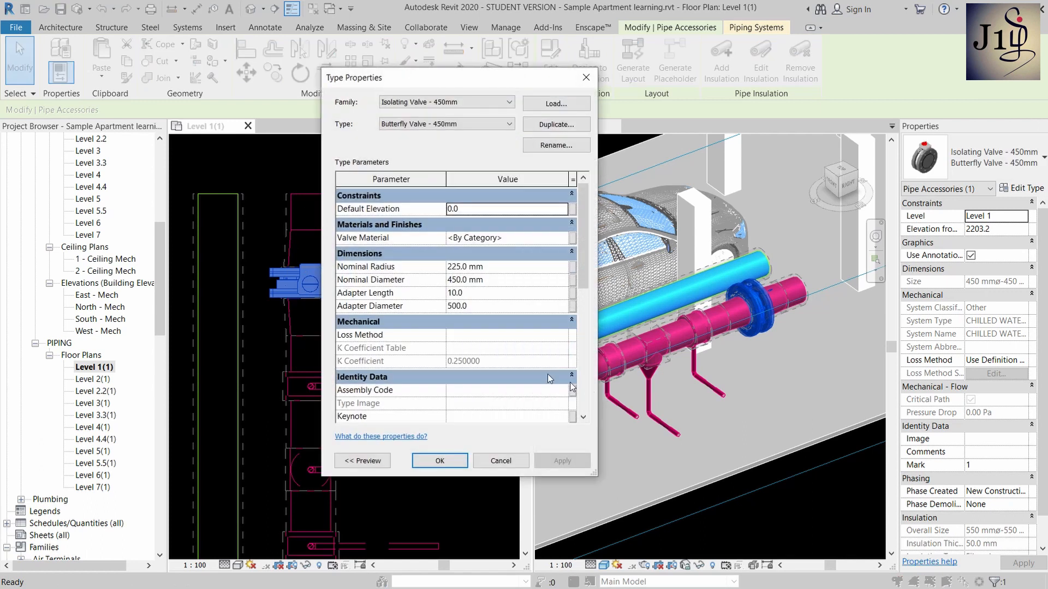
drag(420, 86, 622, 116)
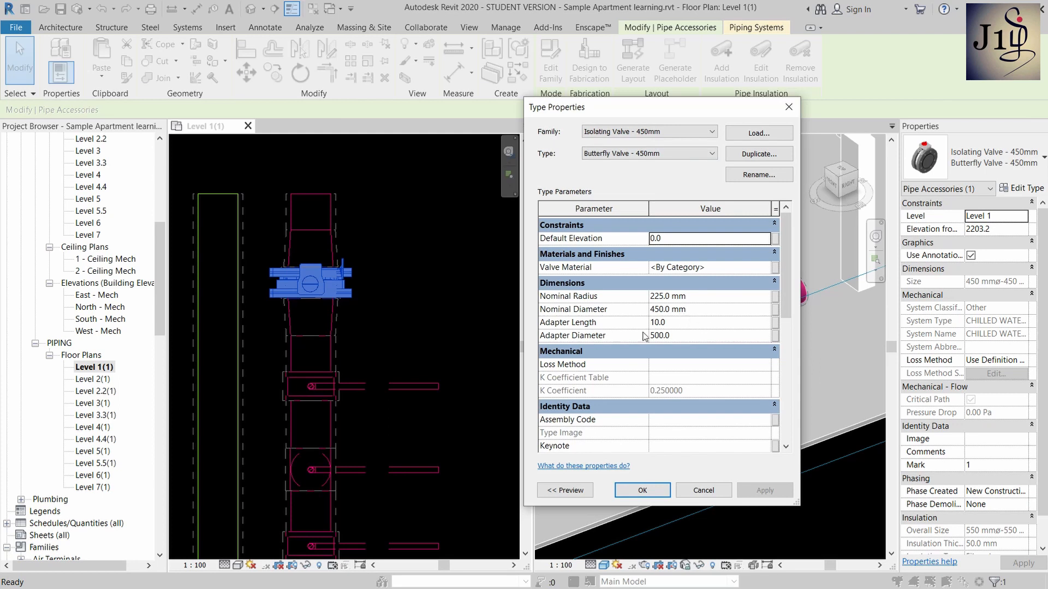
click(697, 311)
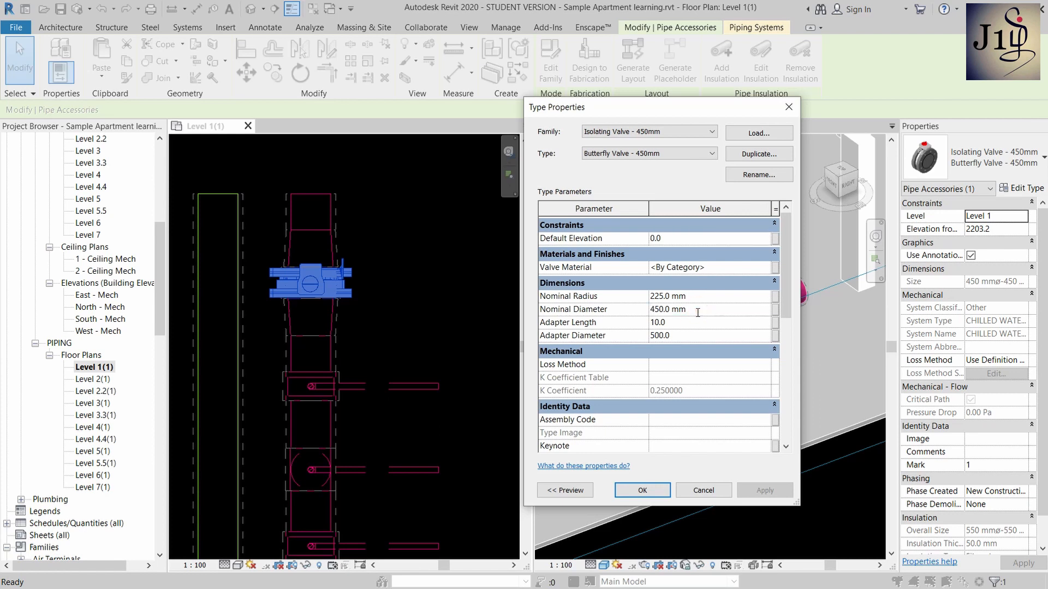
drag(647, 313, 643, 316)
drag(683, 313, 633, 319)
text(400)
click(765, 491)
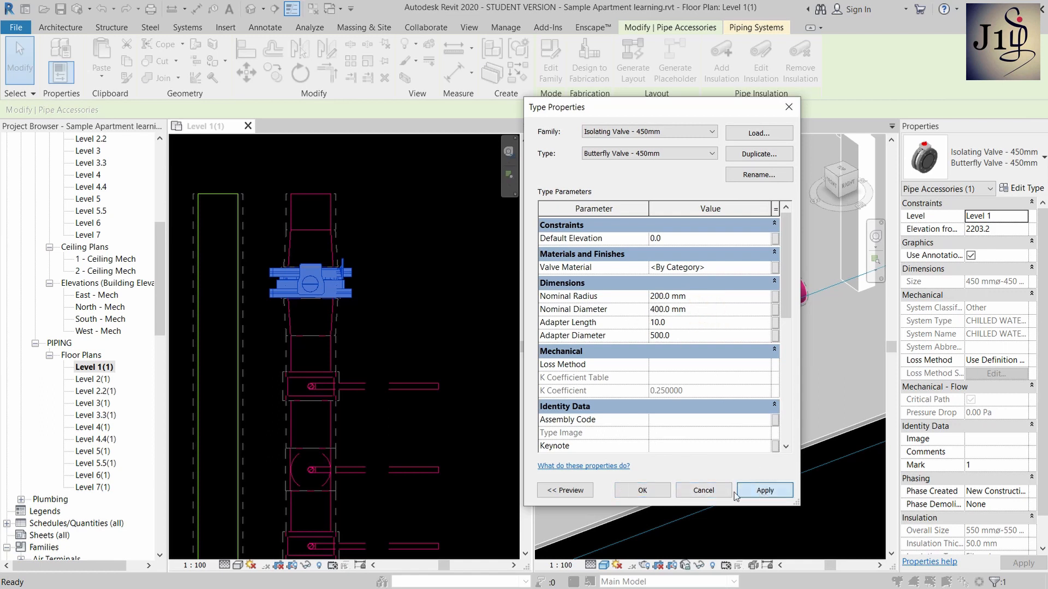
click(642, 490)
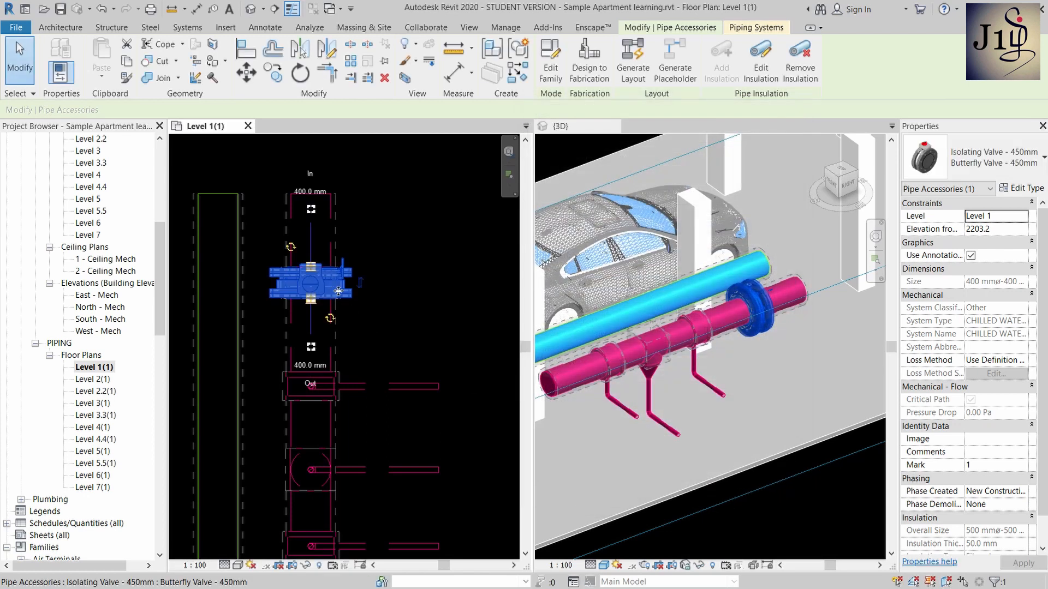
- Inspect the butterfly valve and its fit on the chilled water pipe in the Level 1(1) plan
key(Escape)
scroll(328, 273, up, 1)
scroll(308, 280, up, 1)
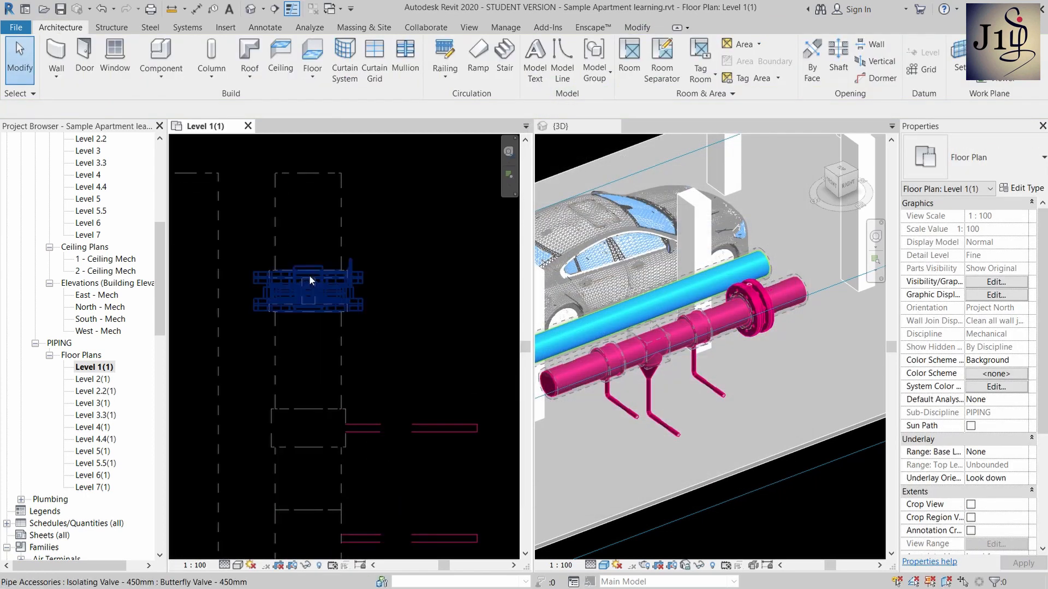
click(310, 275)
key(Escape)
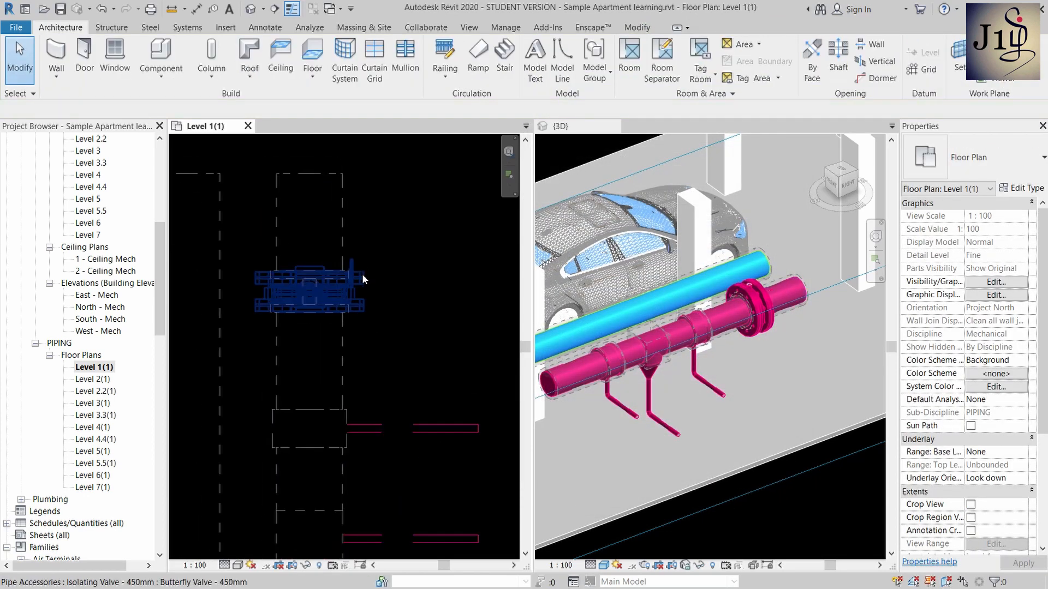
scroll(355, 240, down, 3)
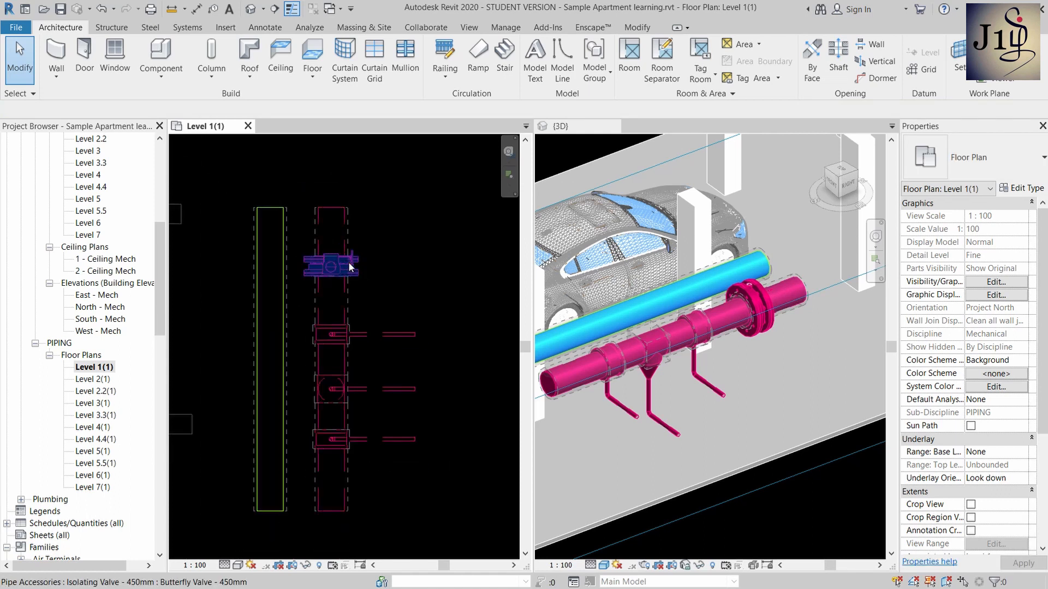
scroll(352, 263, down, 2)
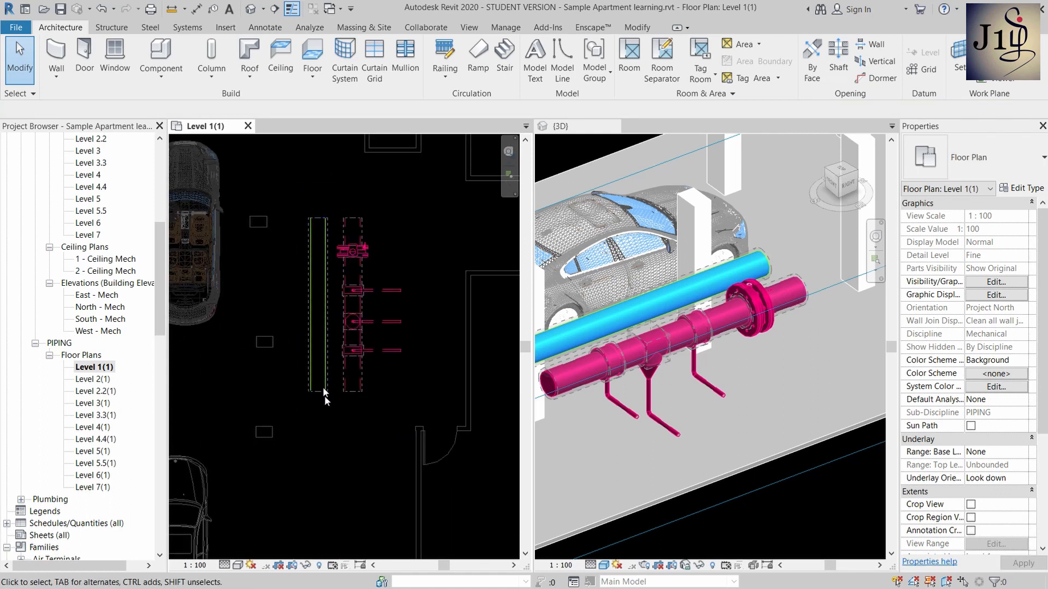
- Nudge both main pipes with the valve and branches in small increments left and up, and partway back right and down, in the Level 1(1) plan
drag(307, 211, 432, 434)
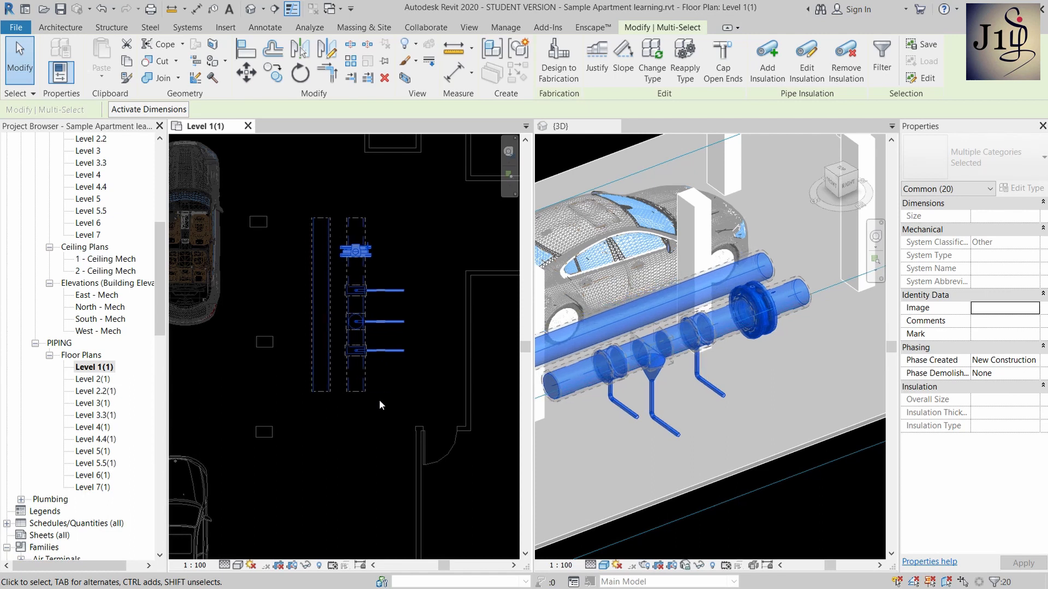
key(Left)
key(Left)
key(Left)
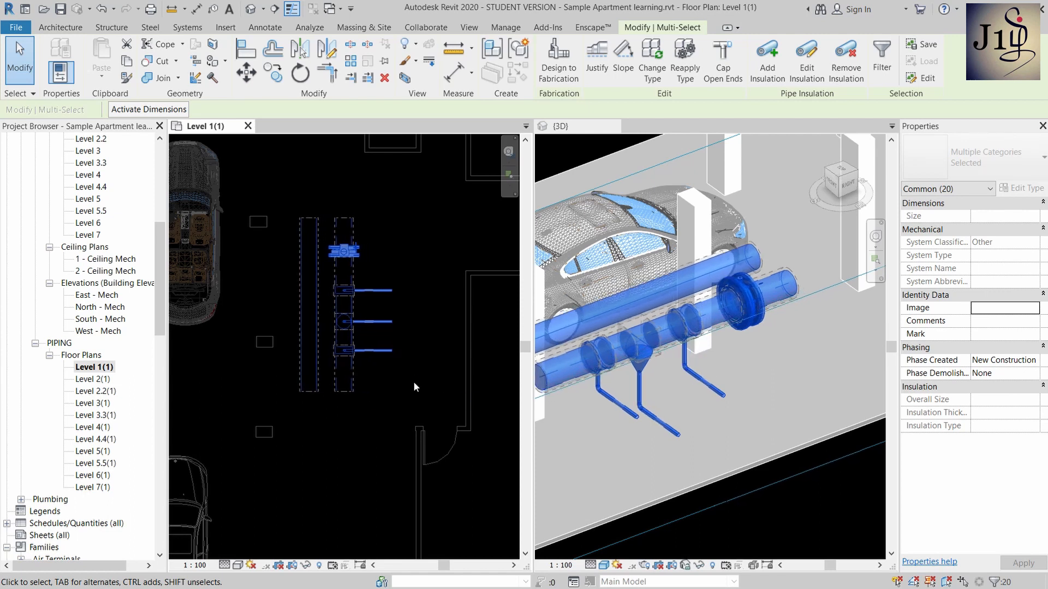
key(Up)
key(Up)
key(Up)
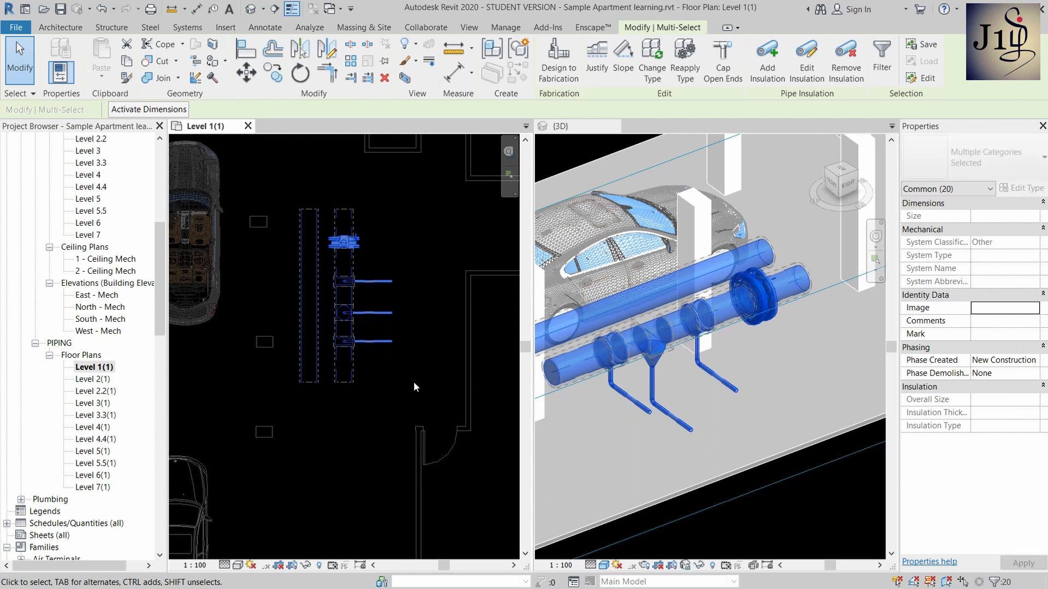
key(Right)
key(Down)
key(Down)
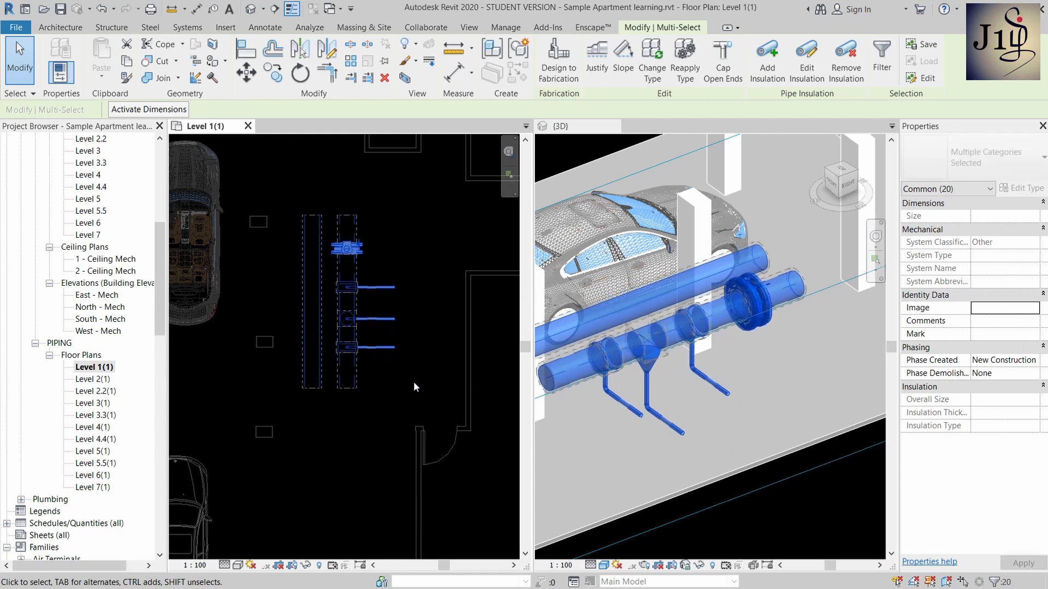
- Shift the selected piping left in larger increments, move it back right to where it was, and clear the selection
scroll(413, 382, down, 2)
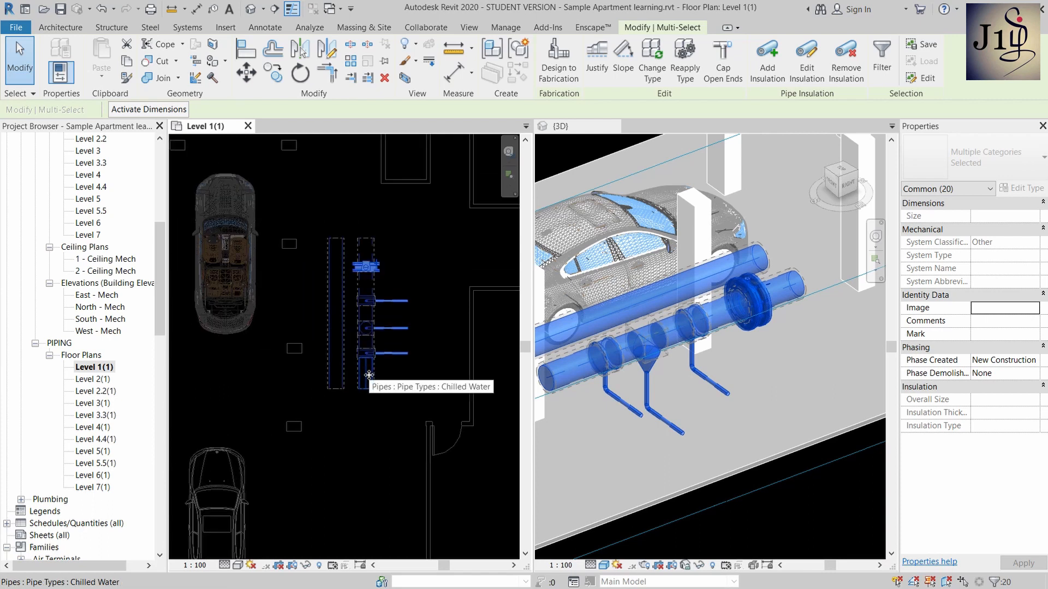
key(shift+Left)
key(shift+Left)
key(shift+Left)
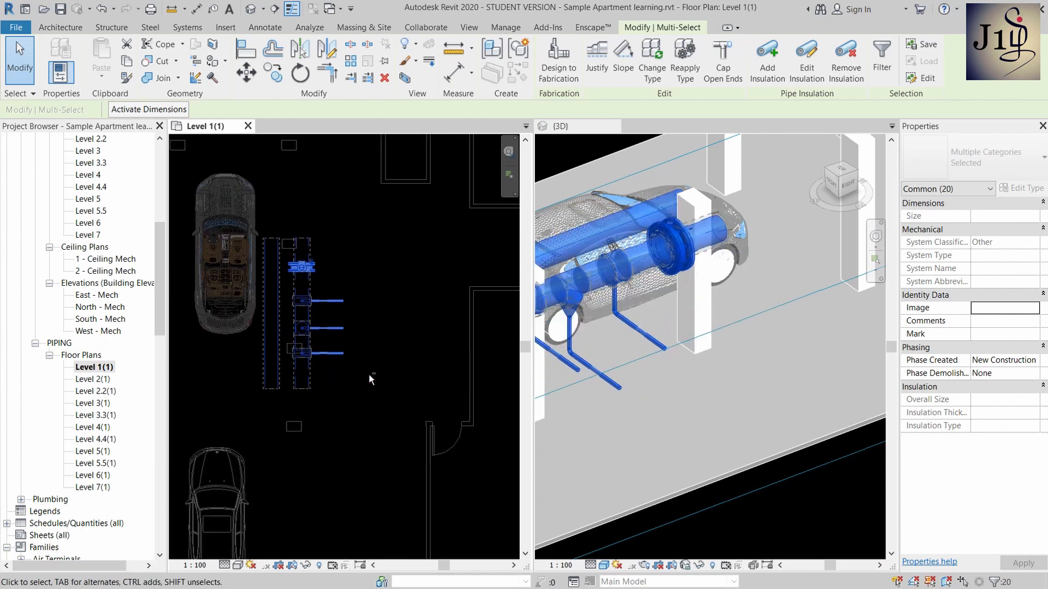
key(shift+Right)
key(shift+Right)
key(shift+Right)
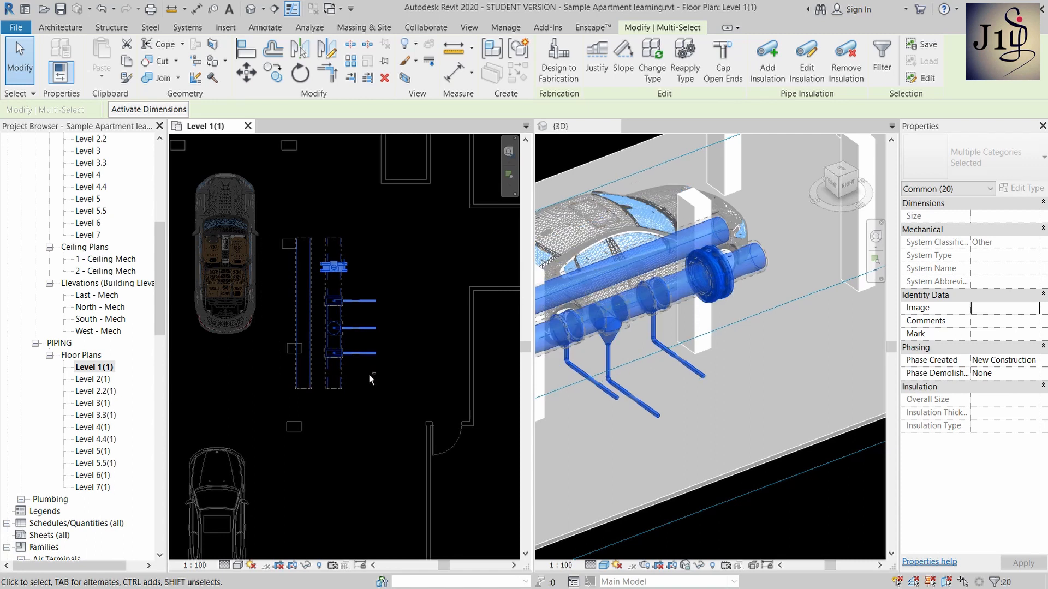
scroll(314, 367, down, 2)
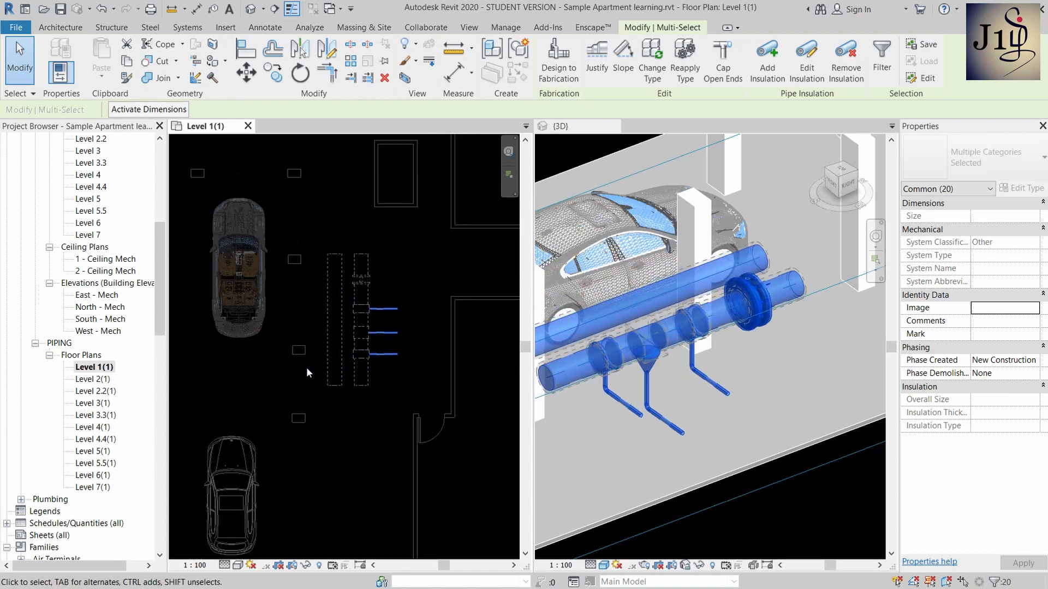
click(357, 387)
scroll(372, 336, up, 2)
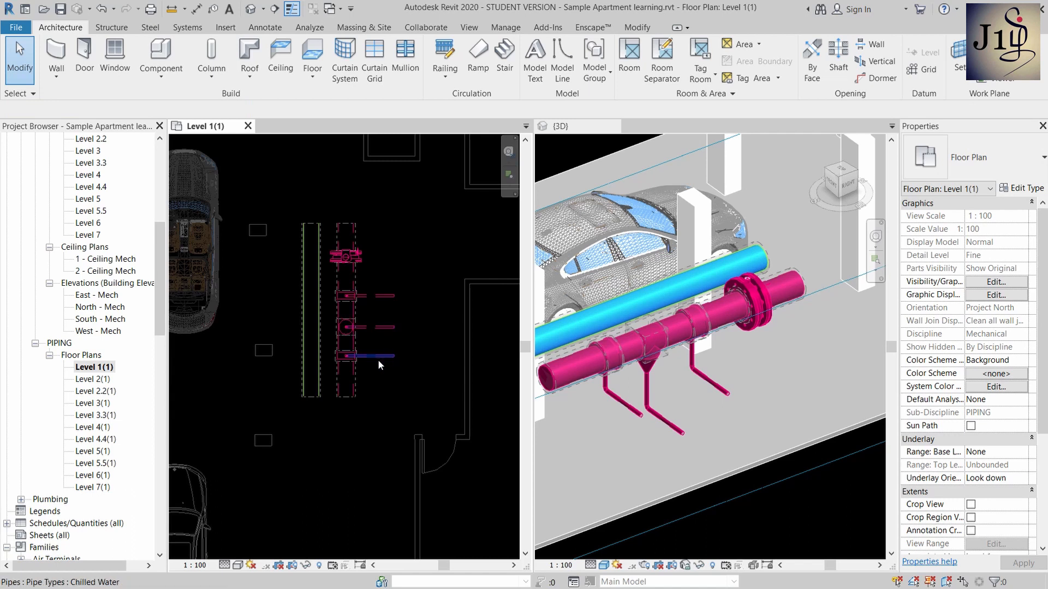
scroll(376, 358, down, 1)
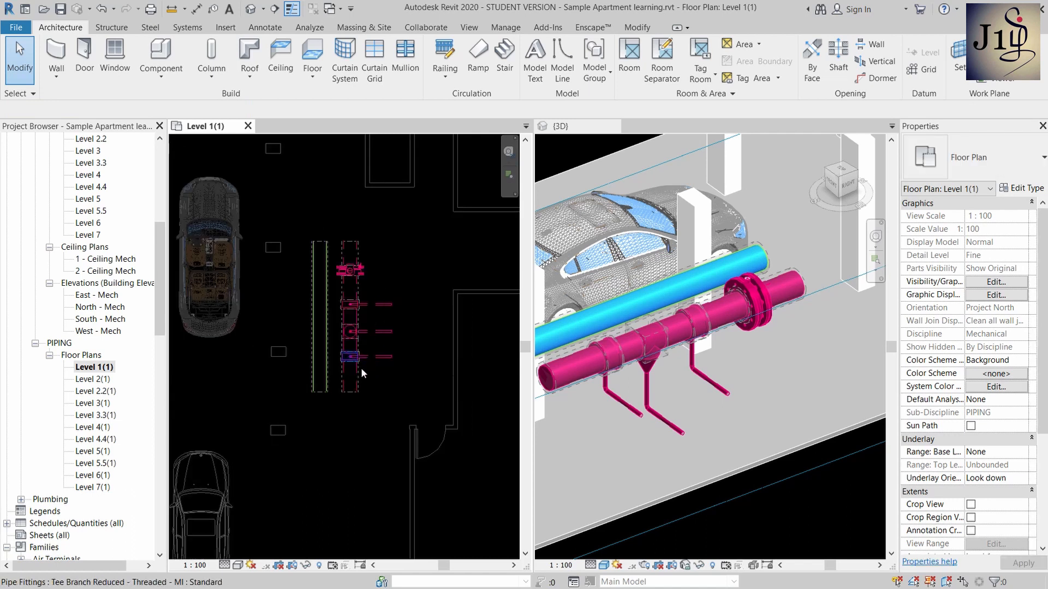
scroll(361, 368, down, 2)
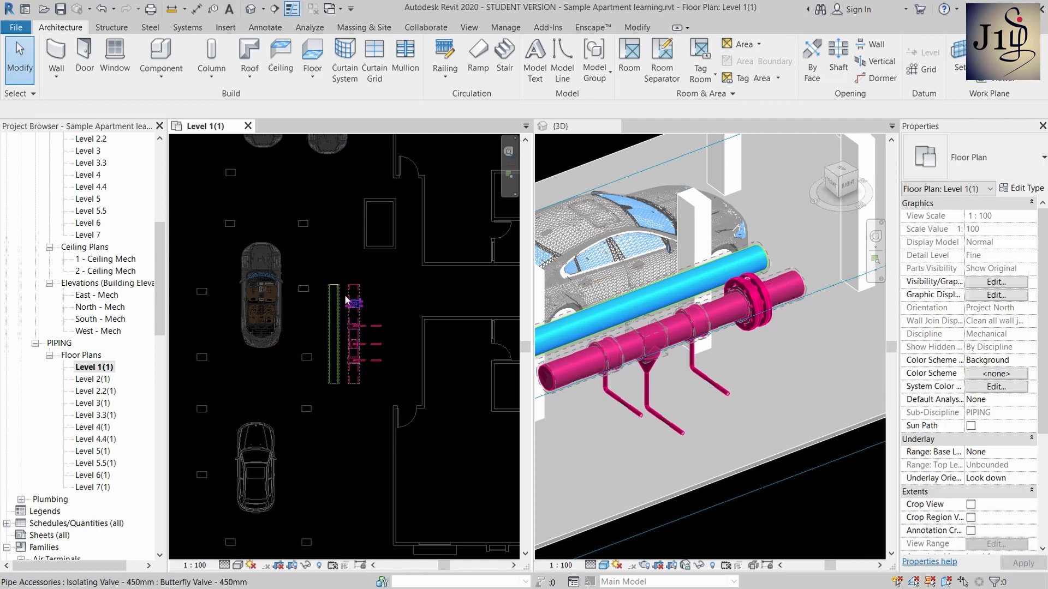
scroll(351, 307, up, 1)
scroll(362, 319, up, 1)
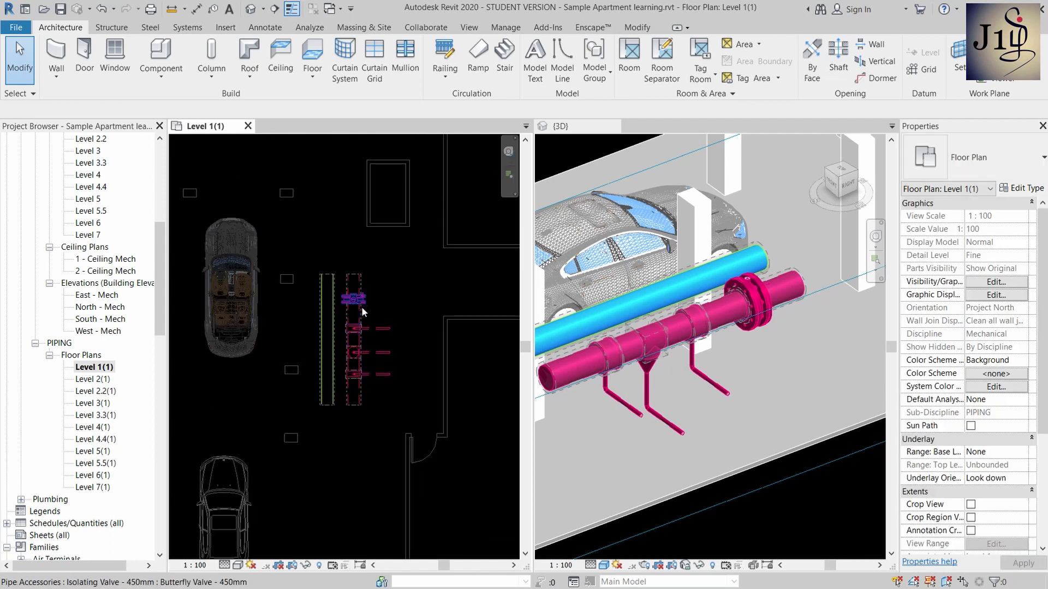
scroll(397, 389, up, 1)
scroll(702, 359, up, 2)
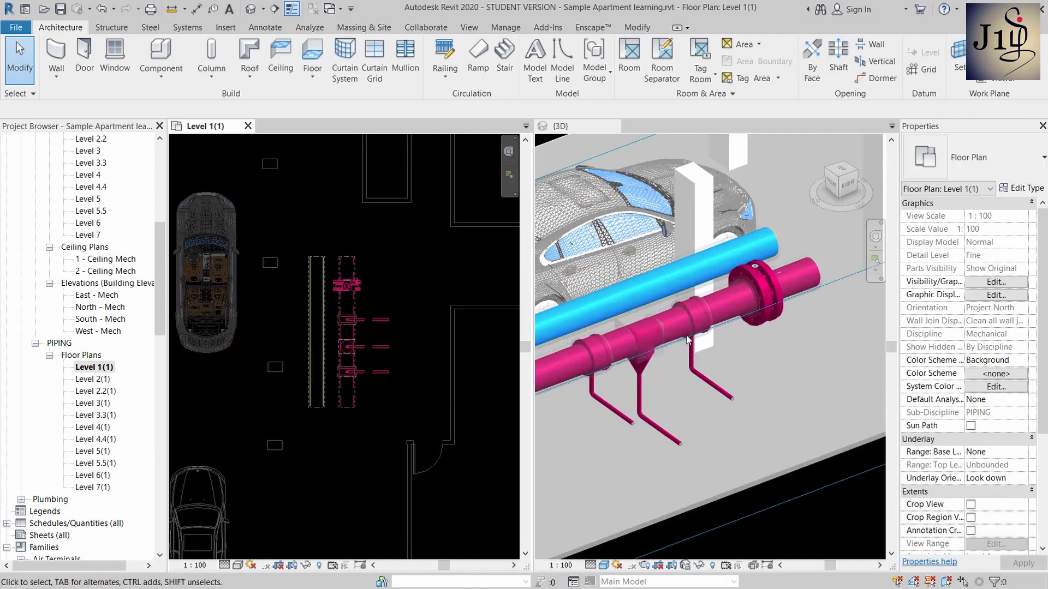
- Examine the reduced tee nearest the butterfly valve and the branch connections from several angles in the 3D view
click(720, 339)
shift+middle_drag(755, 398, 739, 419)
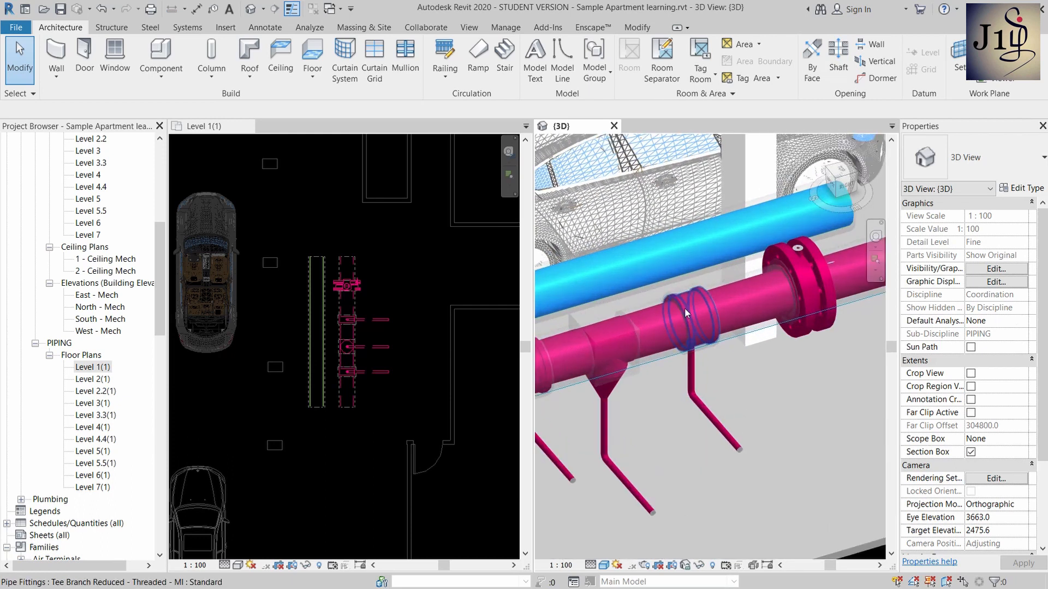
click(704, 313)
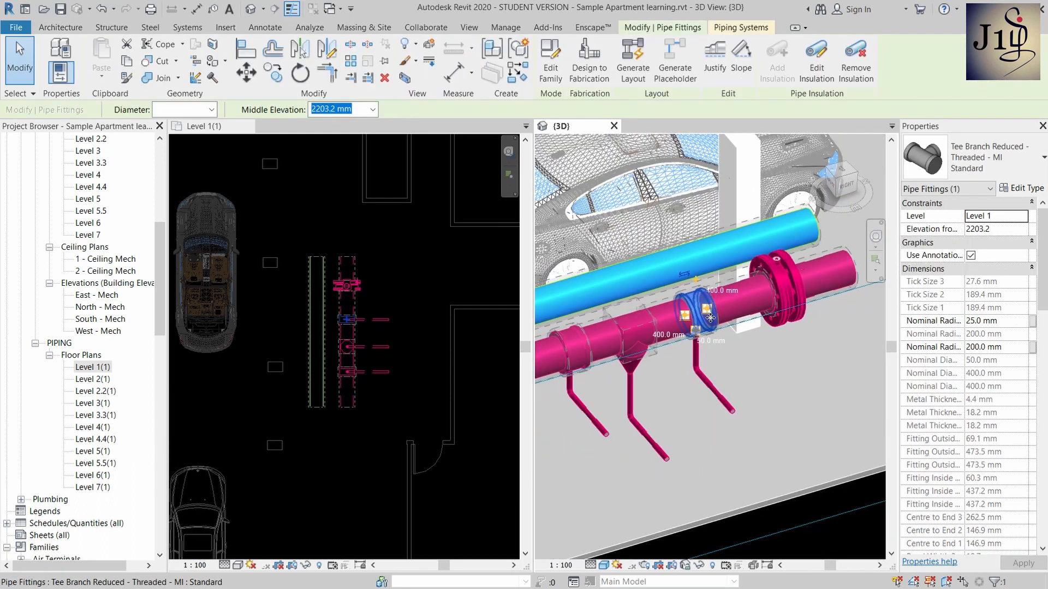
key(Escape)
shift+middle_drag(710, 320, 734, 334)
scroll(734, 334, up, 3)
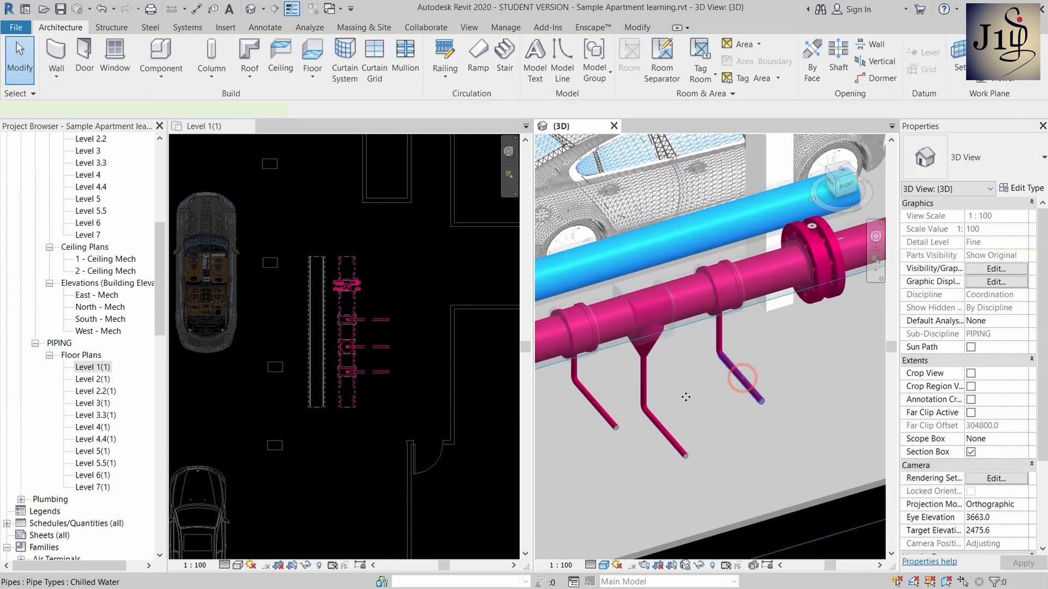
shift+drag(664, 408, 683, 428)
shift+middle_drag(684, 428, 691, 421)
key(Escape)
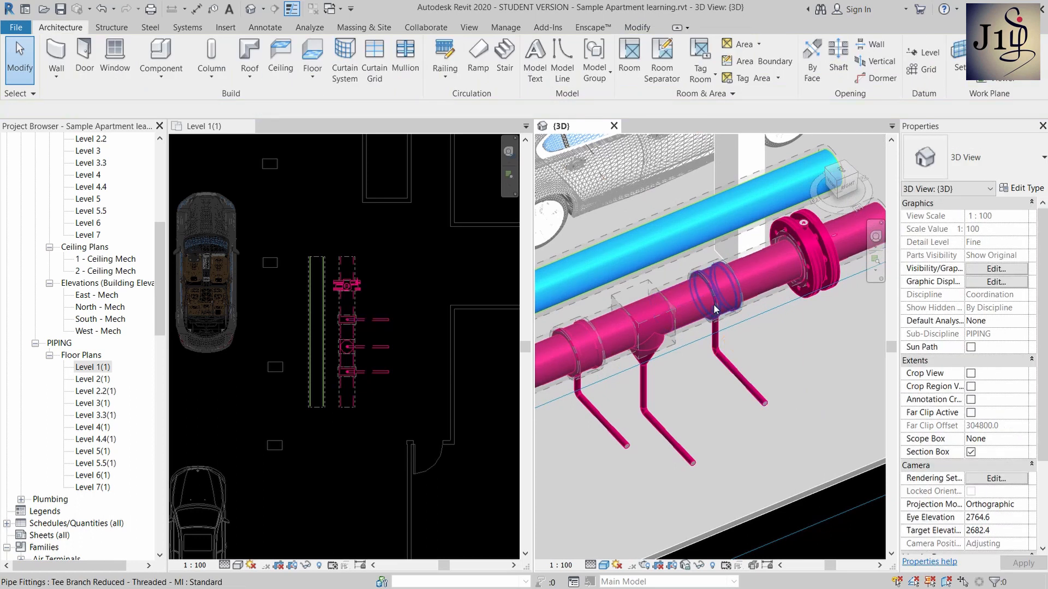
scroll(712, 304, down, 2)
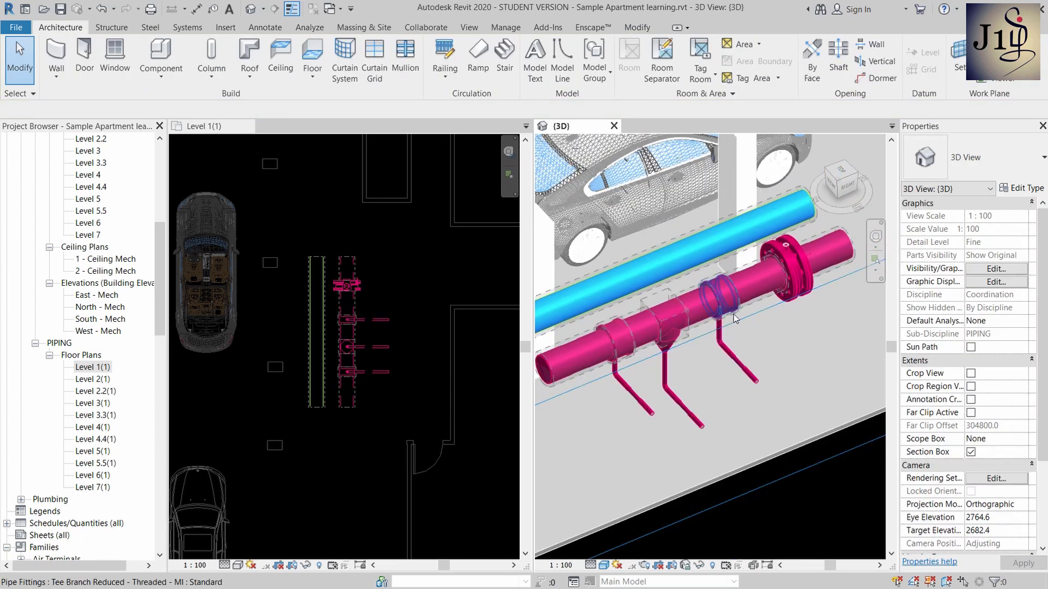
scroll(734, 314, down, 2)
- Select the butterfly valve in the Level 1(1) plan to check its connection sizes and locate it in the 3D view
scroll(349, 292, up, 3)
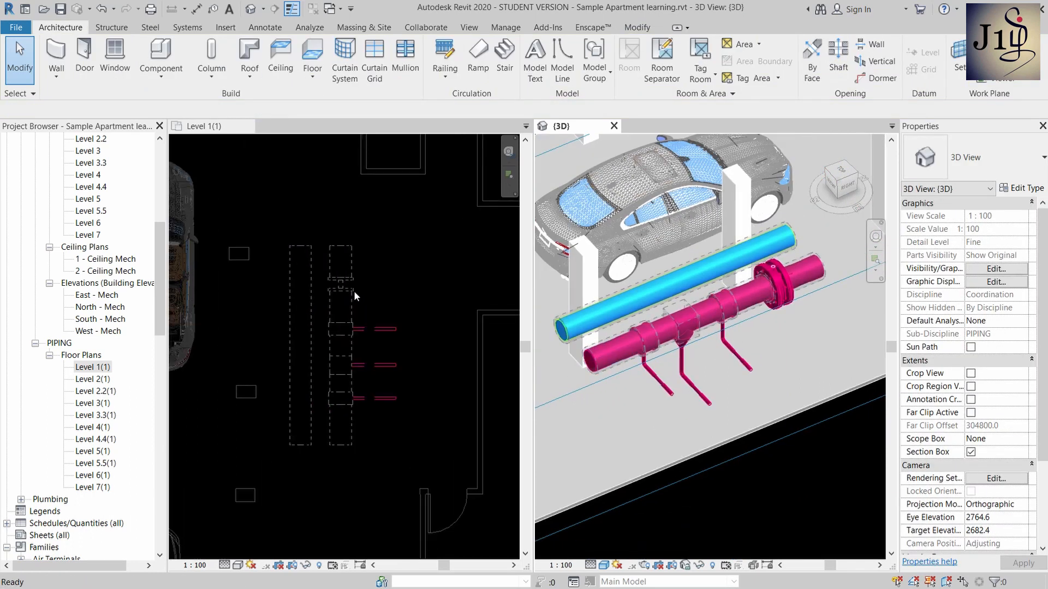
click(341, 286)
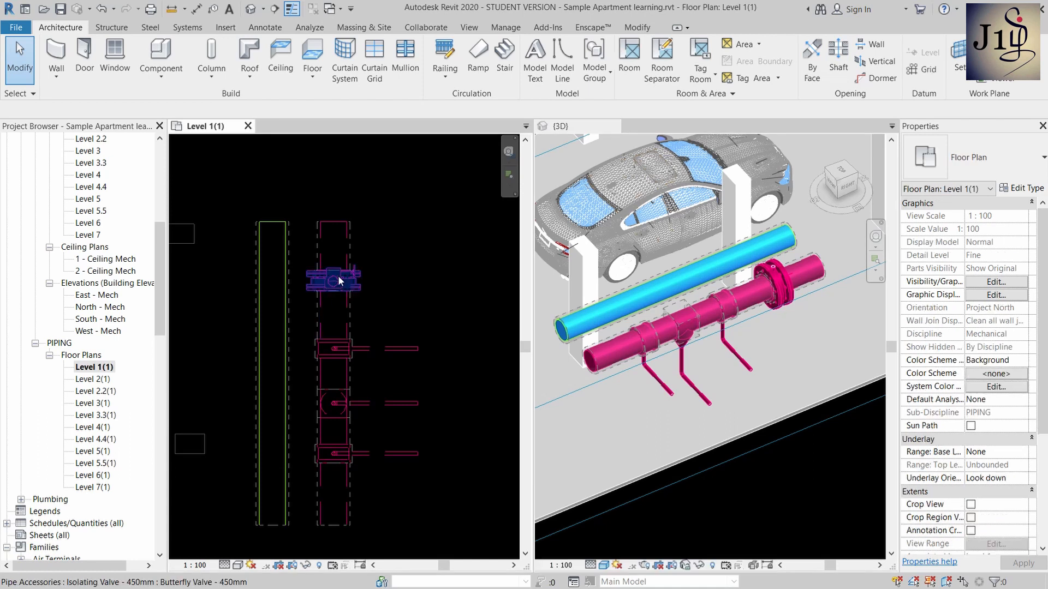
click(338, 279)
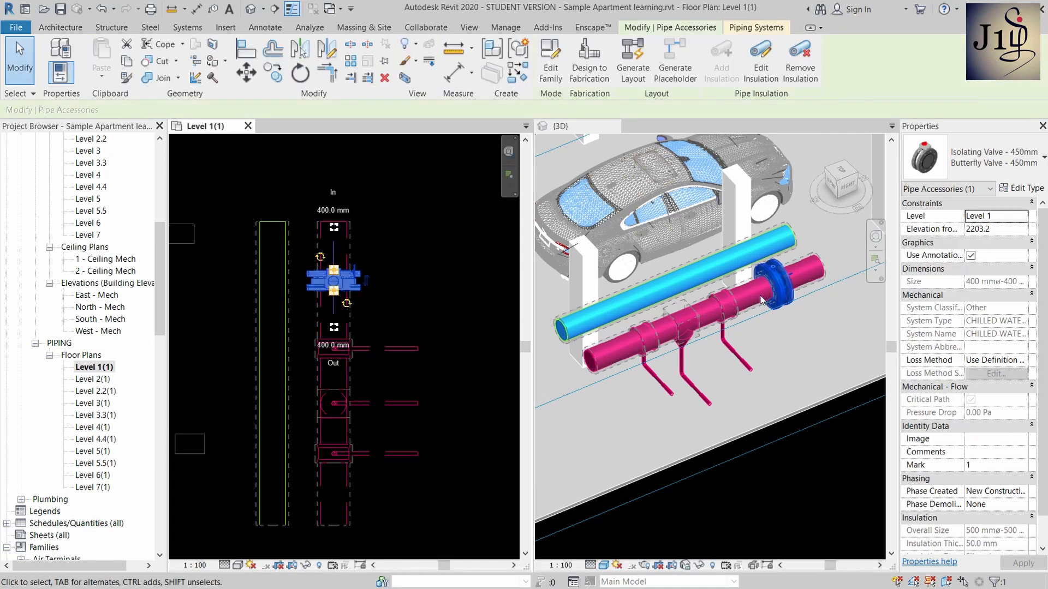
scroll(786, 282, up, 2)
key(Escape)
scroll(785, 273, down, 3)
click(783, 262)
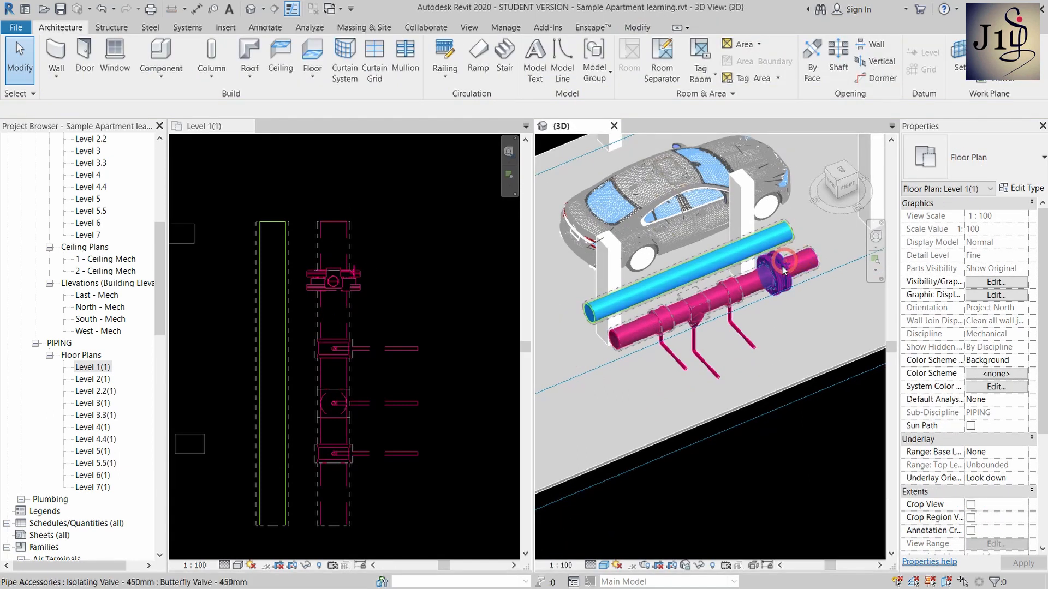
scroll(781, 265, down, 1)
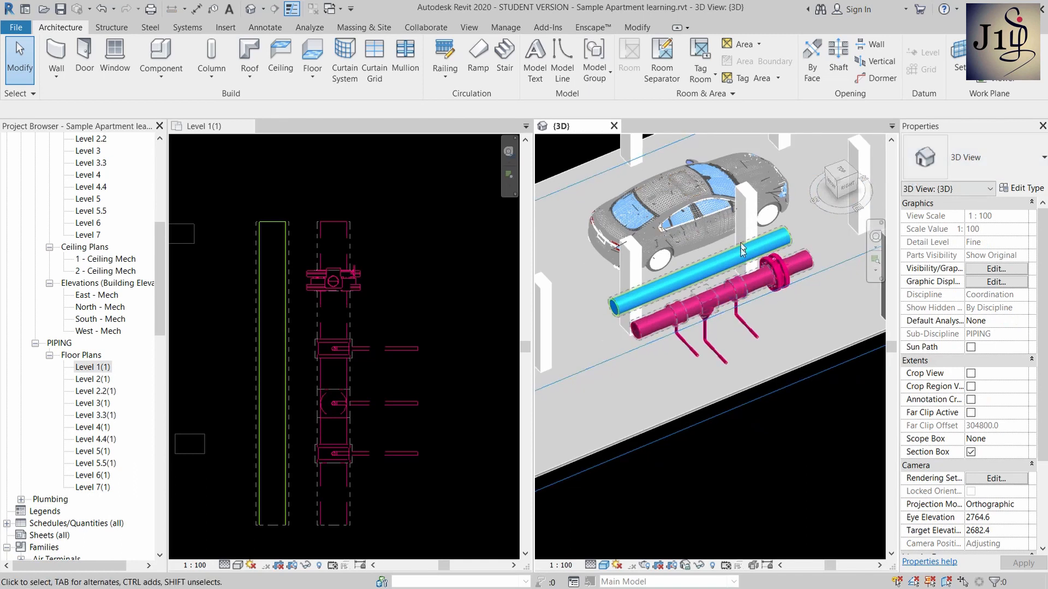
scroll(349, 284, down, 2)
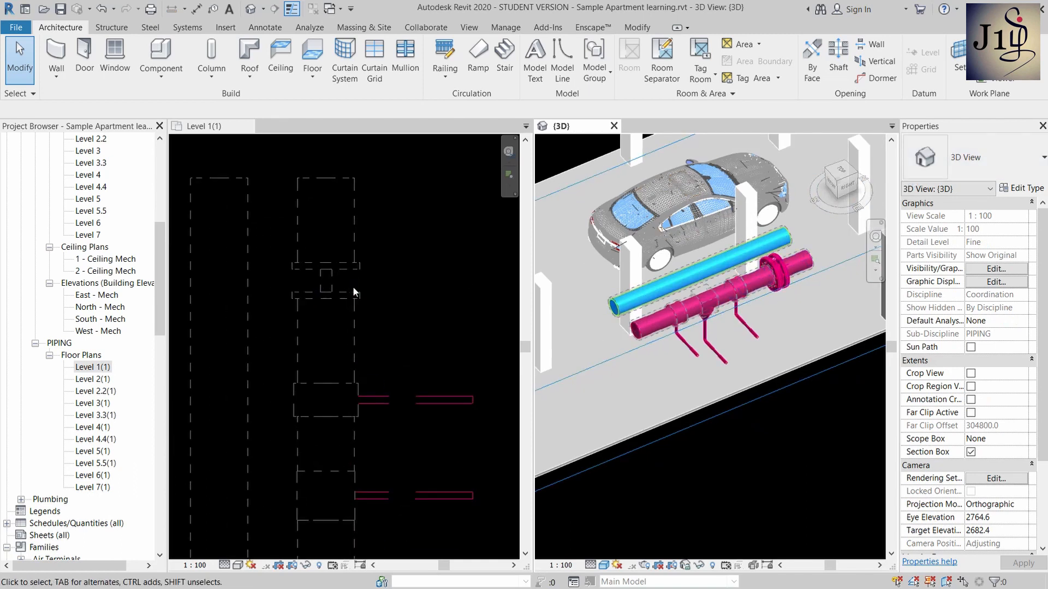
scroll(360, 284, down, 2)
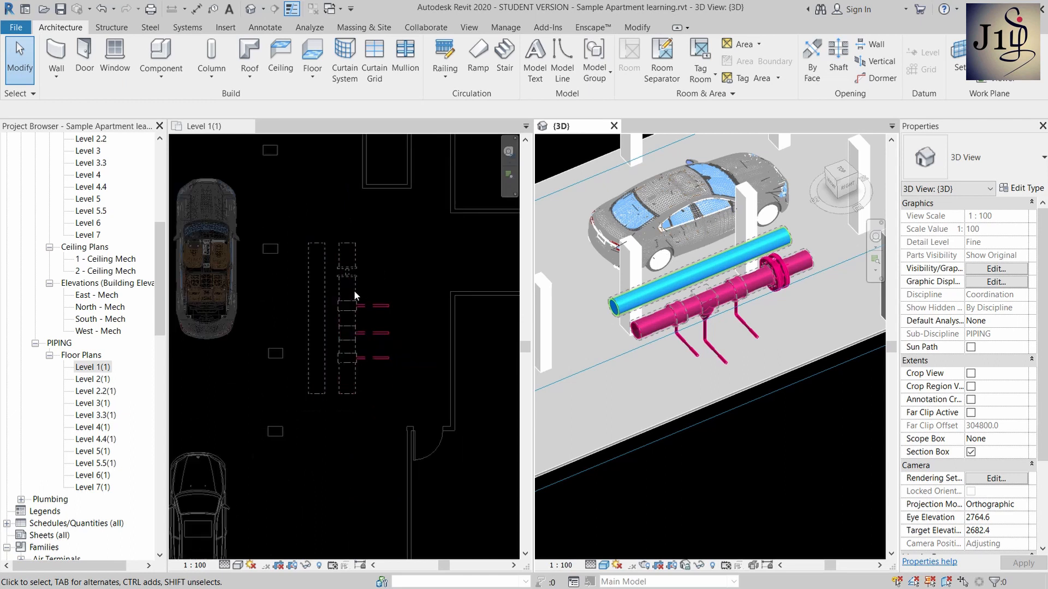
scroll(346, 295, down, 1)
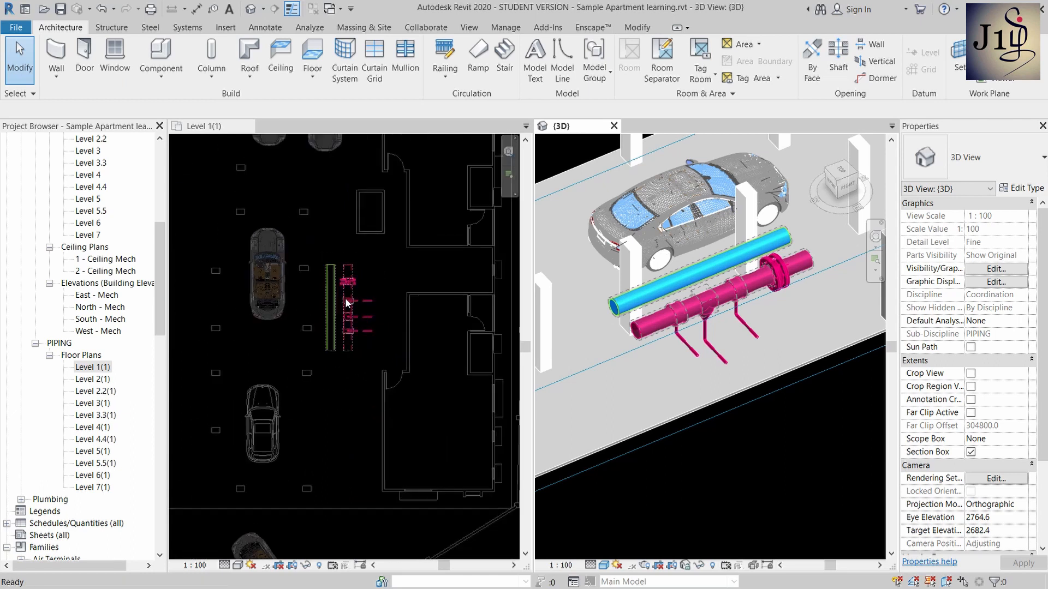
scroll(345, 299, down, 2)
scroll(355, 292, up, 2)
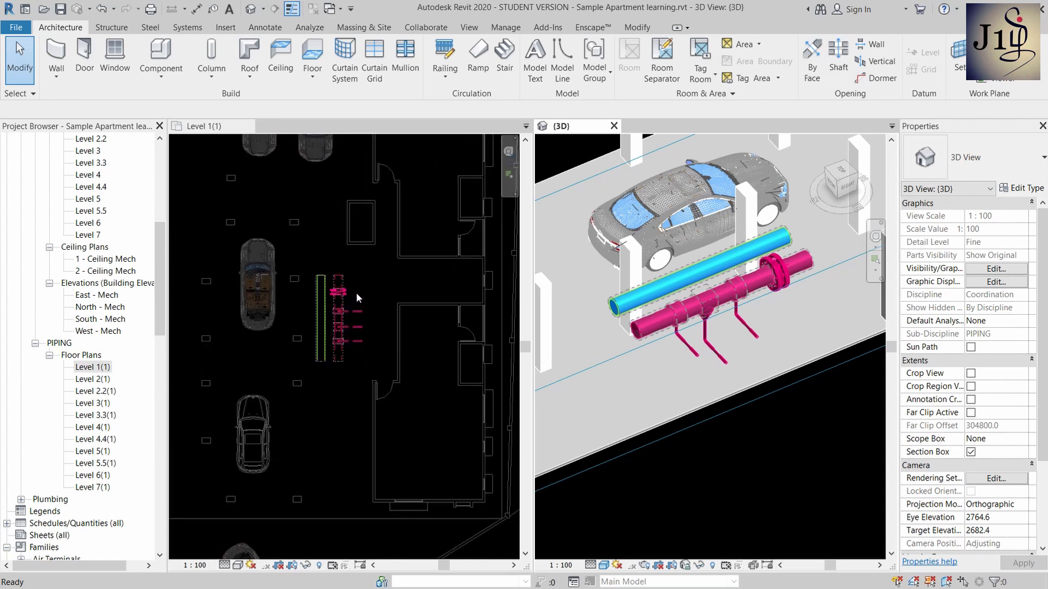